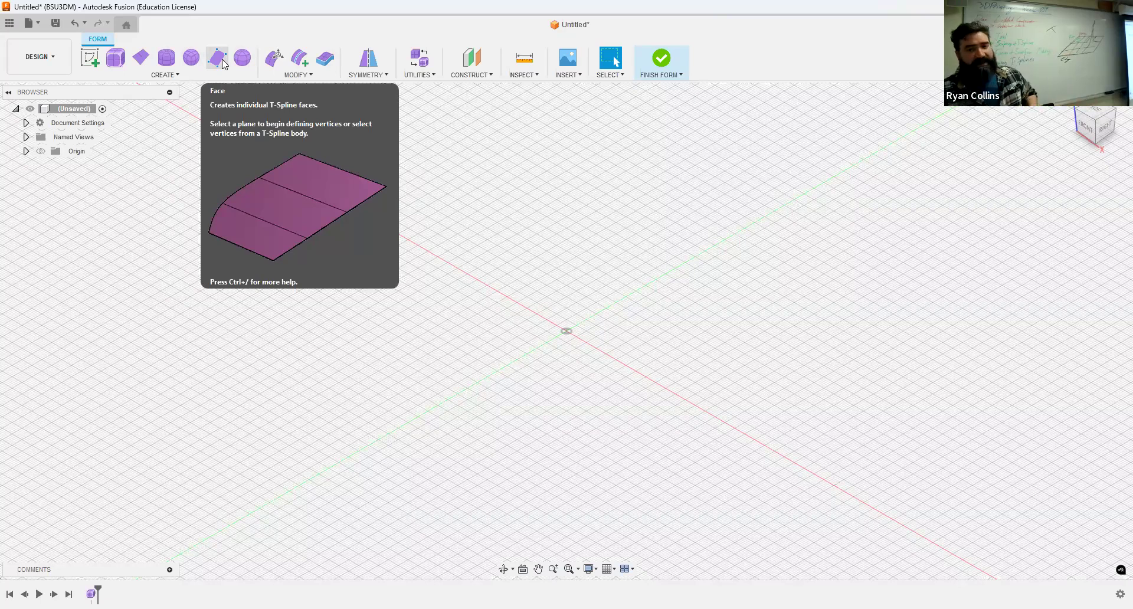
click(169, 76)
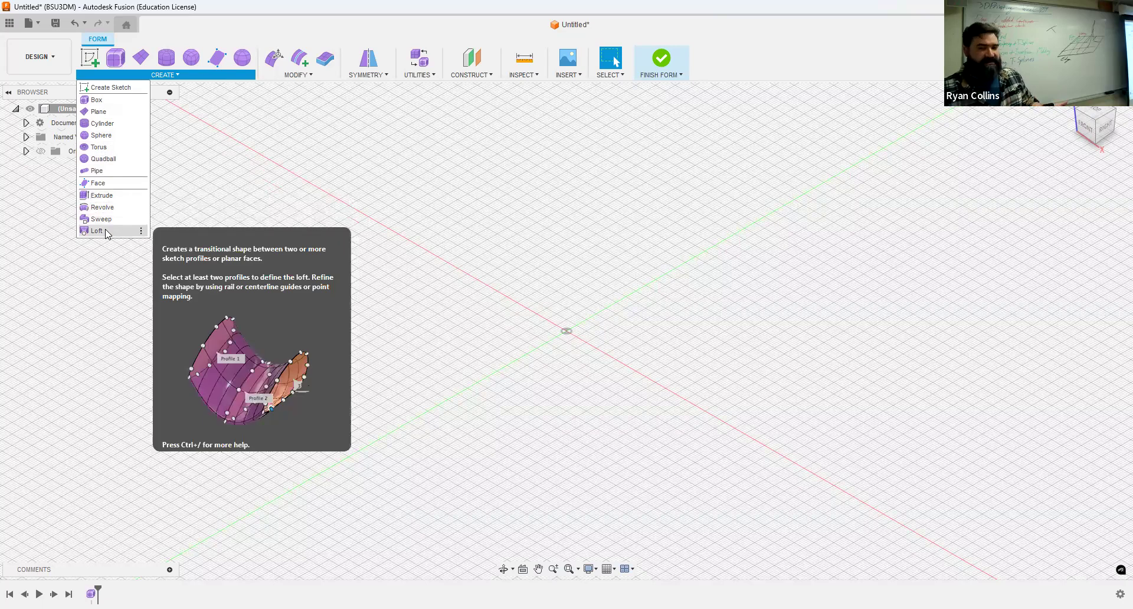
click(360, 168)
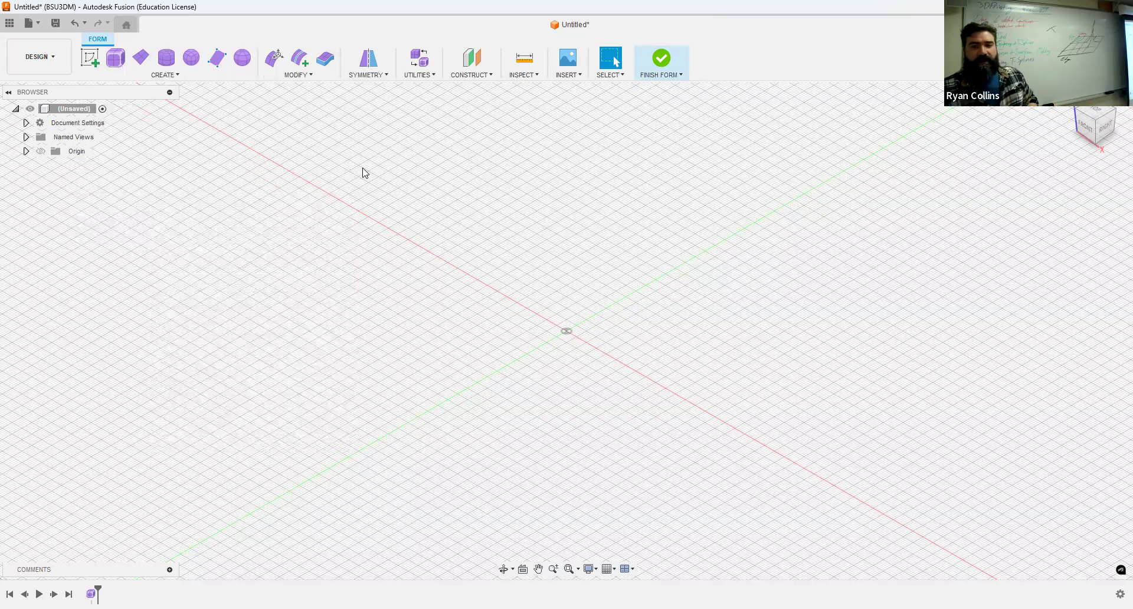
click(298, 75)
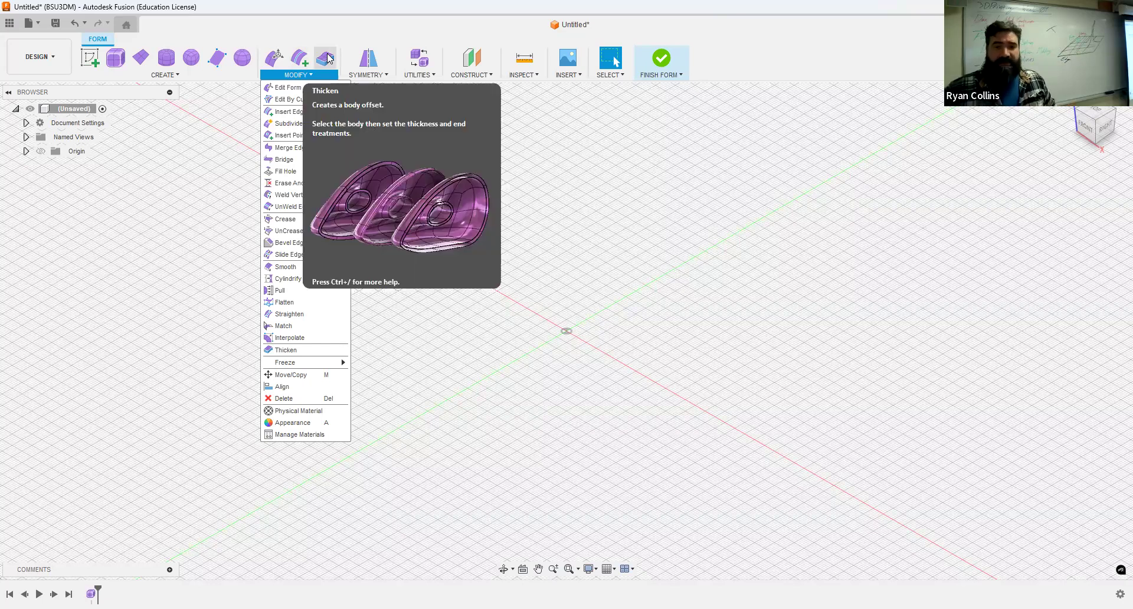
click(168, 281)
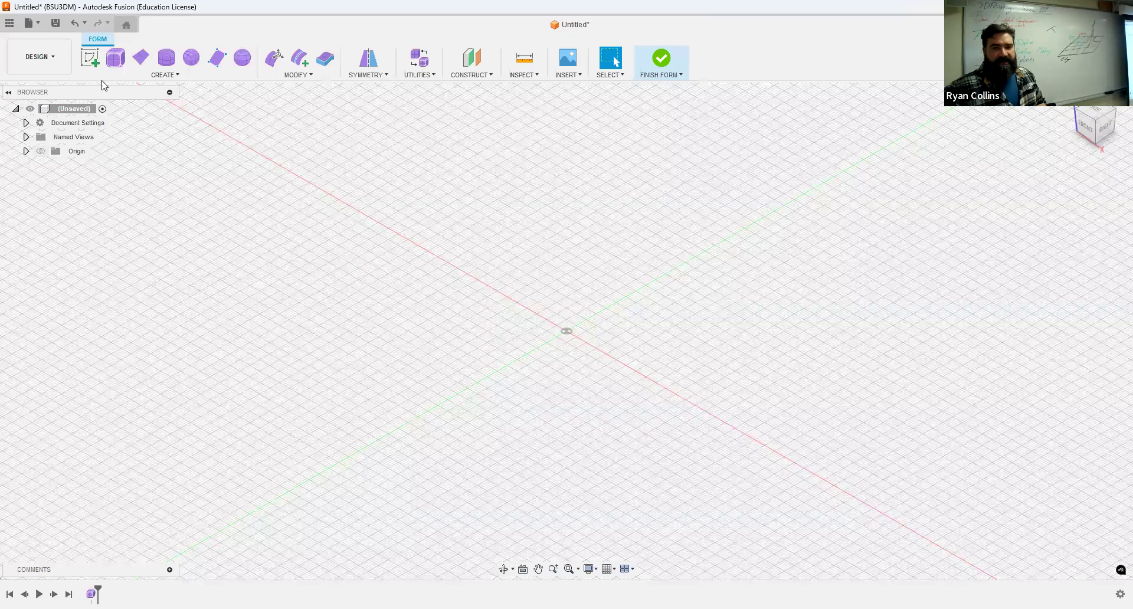
Place a T-spline box on the ground plane near the origin with length 60 mm, width 50 mm and height 65 mm.
click(114, 66)
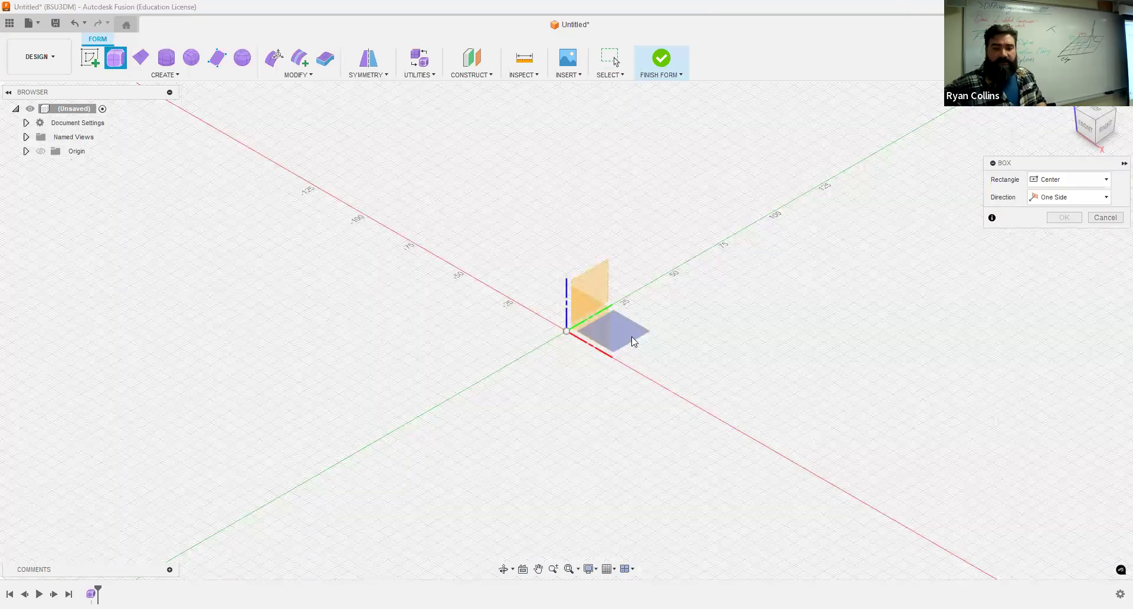
click(632, 341)
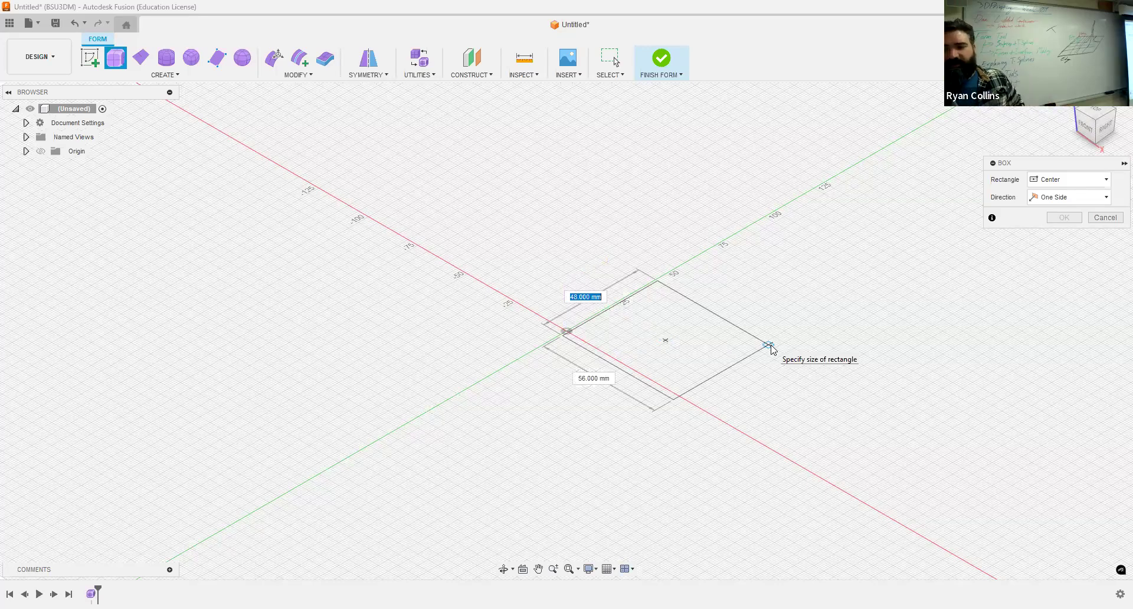
text(50)
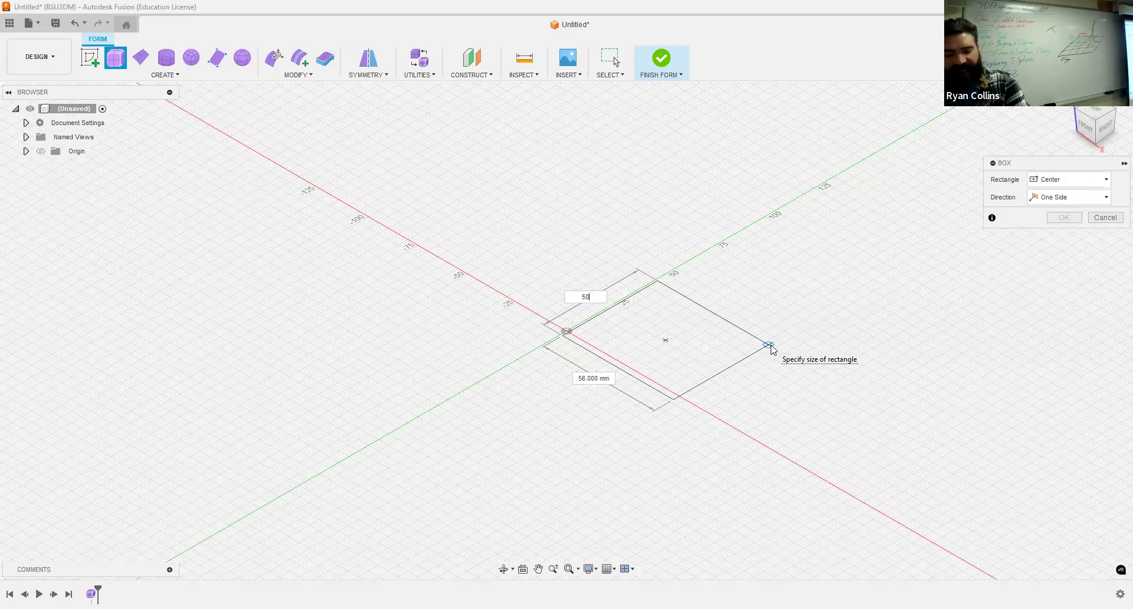
key(Tab)
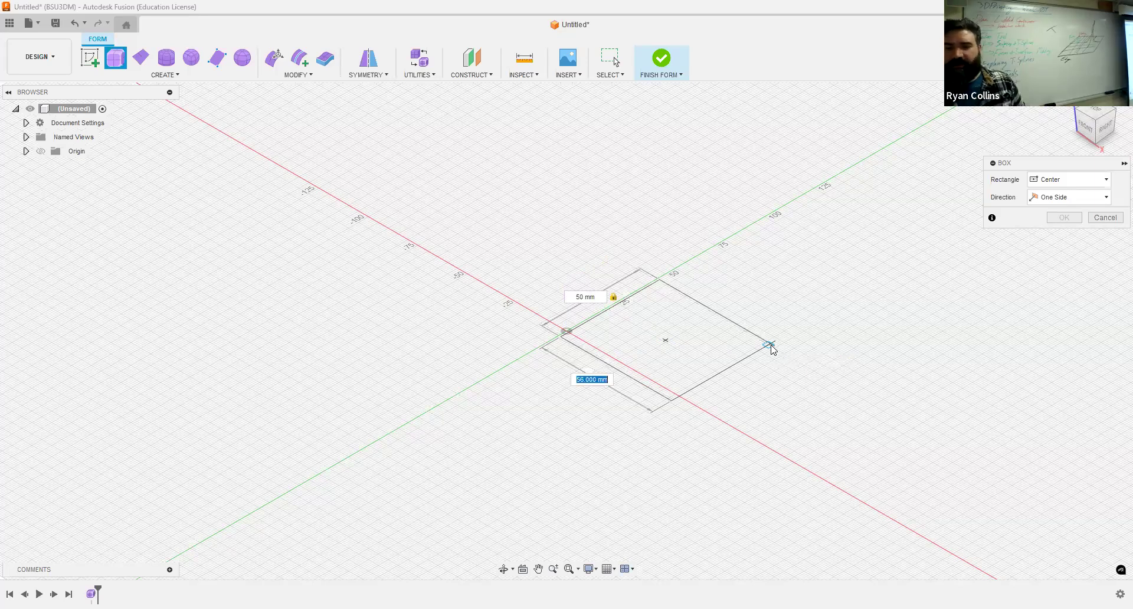
text(60)
key(Return)
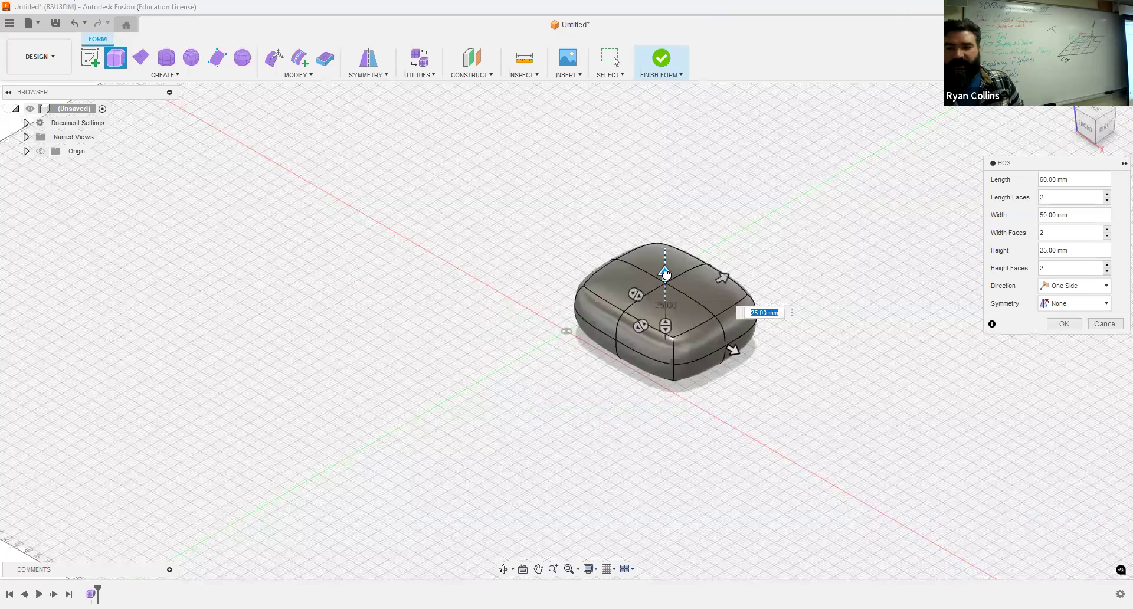
text(65)
key(Tab)
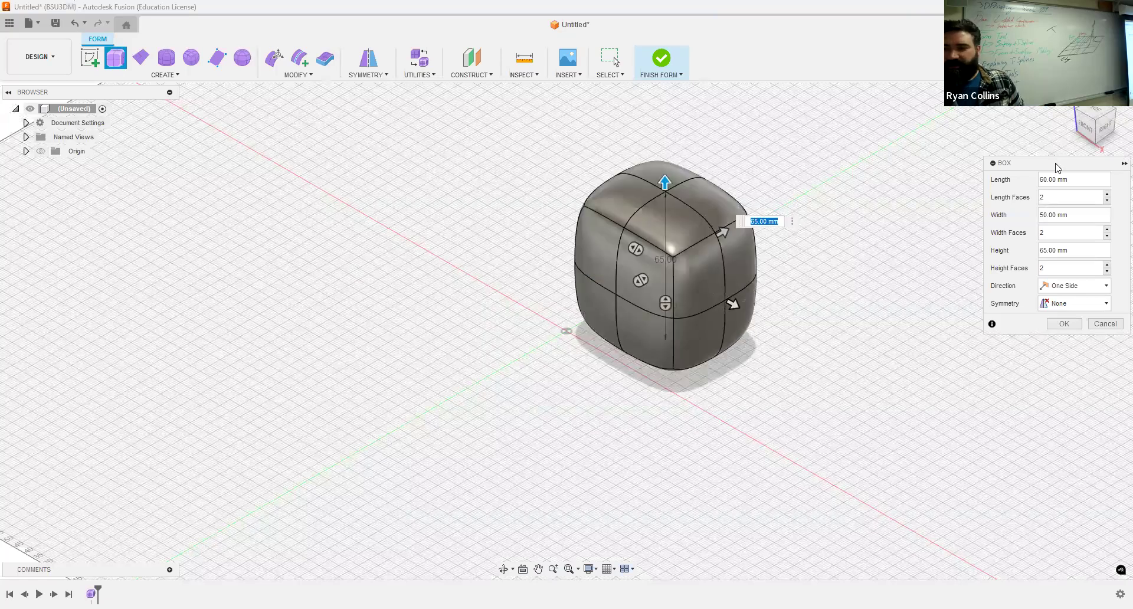
Try different numbers of length faces on the box and set the count to 3.
drag(1086, 163, 1022, 292)
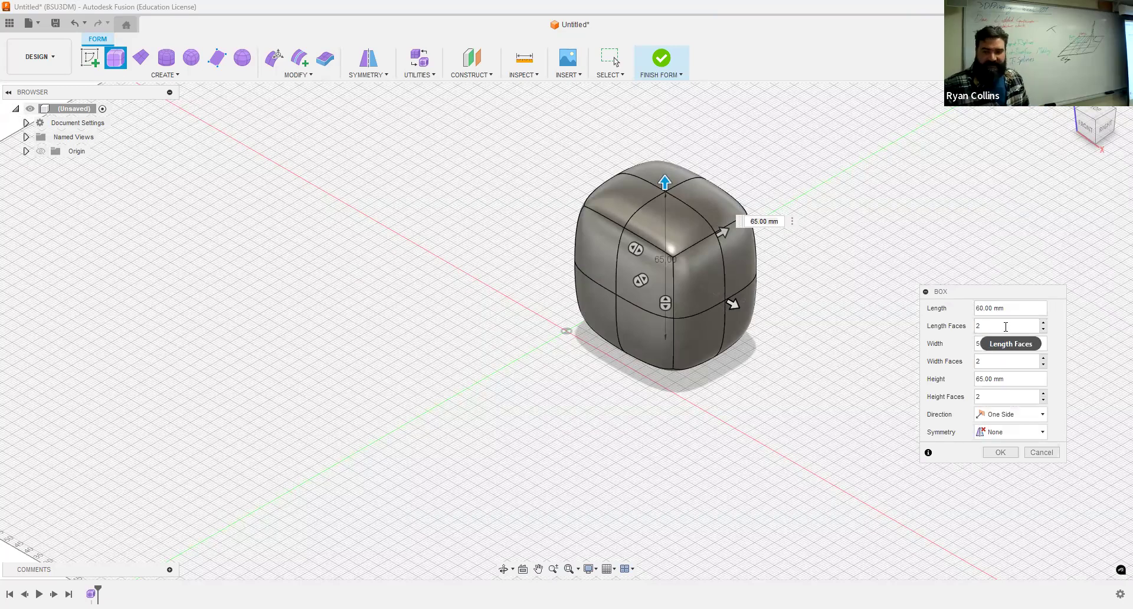
click(636, 248)
text(6)
drag(635, 247, 662, 261)
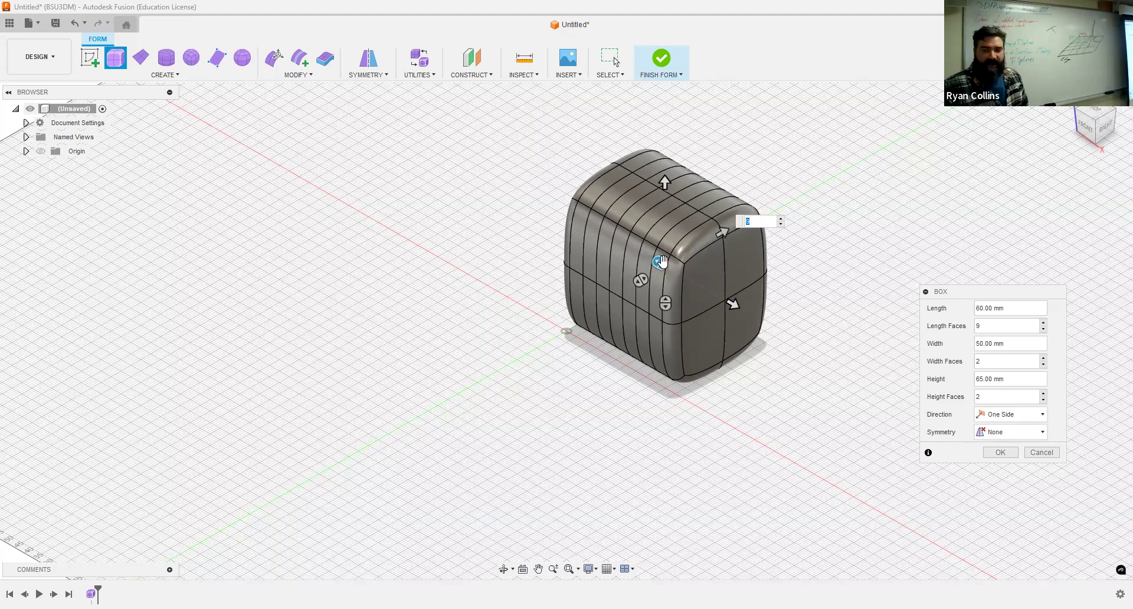
drag(665, 261, 620, 241)
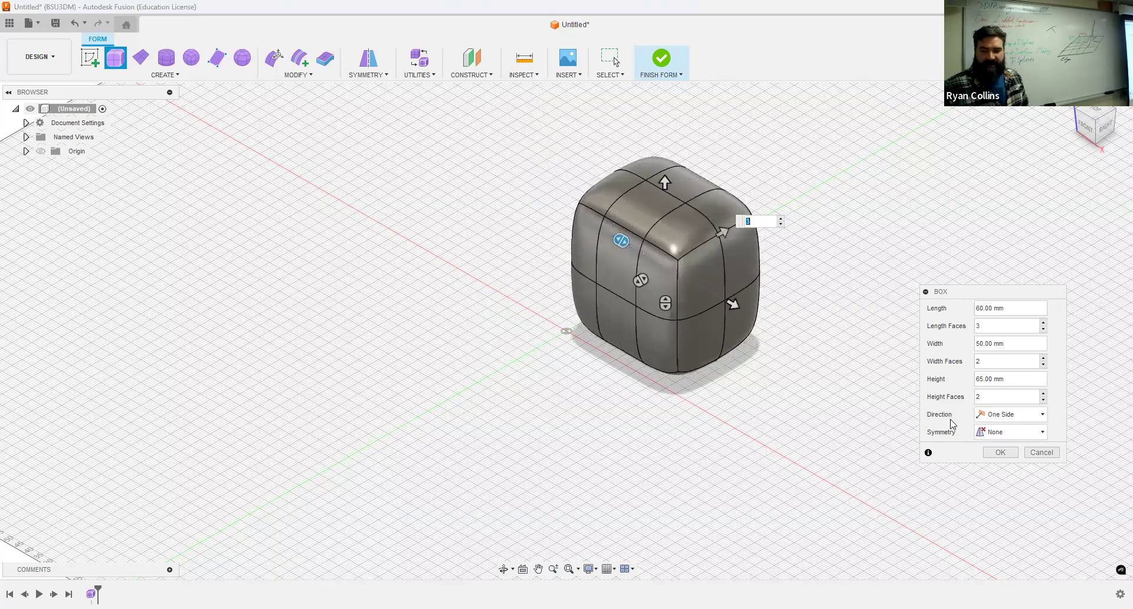
Try the Symmetric direction for the box and return it to One Side.
click(1003, 414)
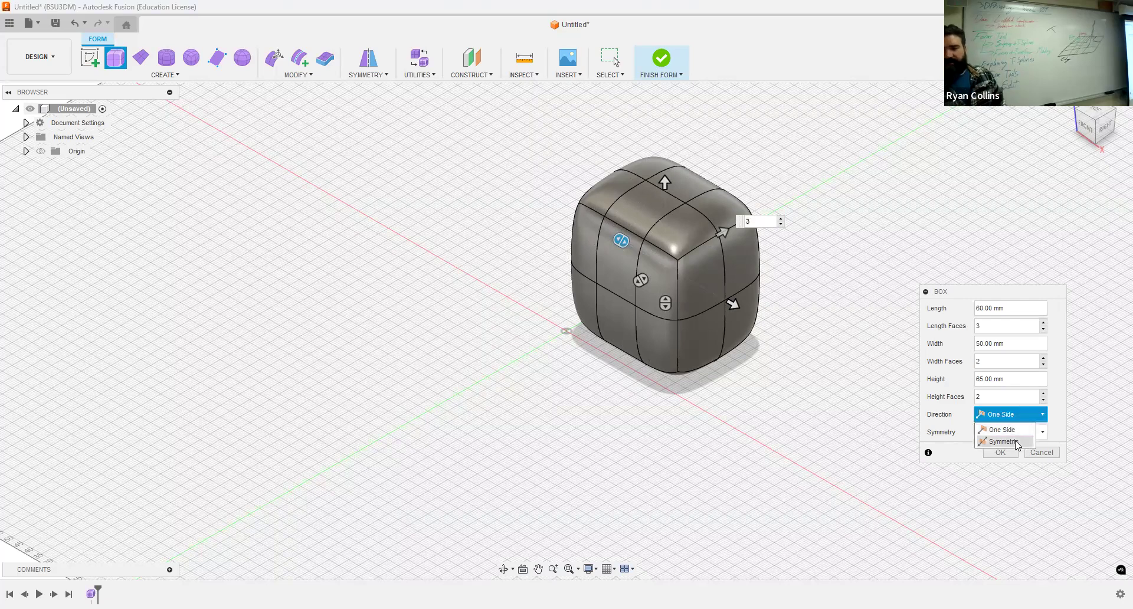
click(1016, 442)
click(1005, 414)
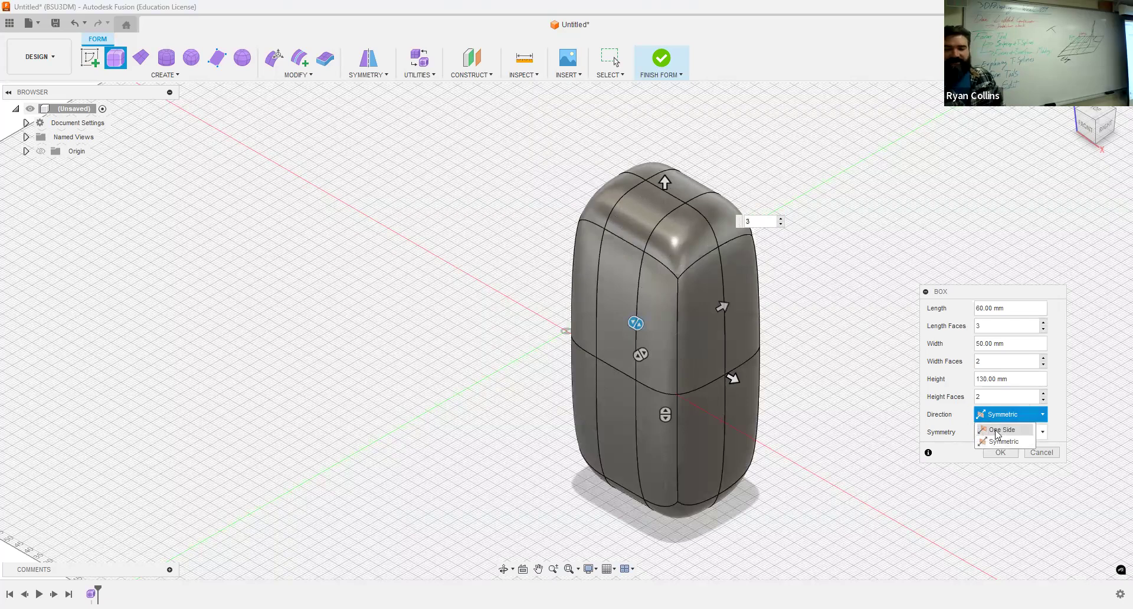
click(996, 431)
Set the box's symmetry to Mirror with only Height Symmetry enabled, and create the box.
click(997, 433)
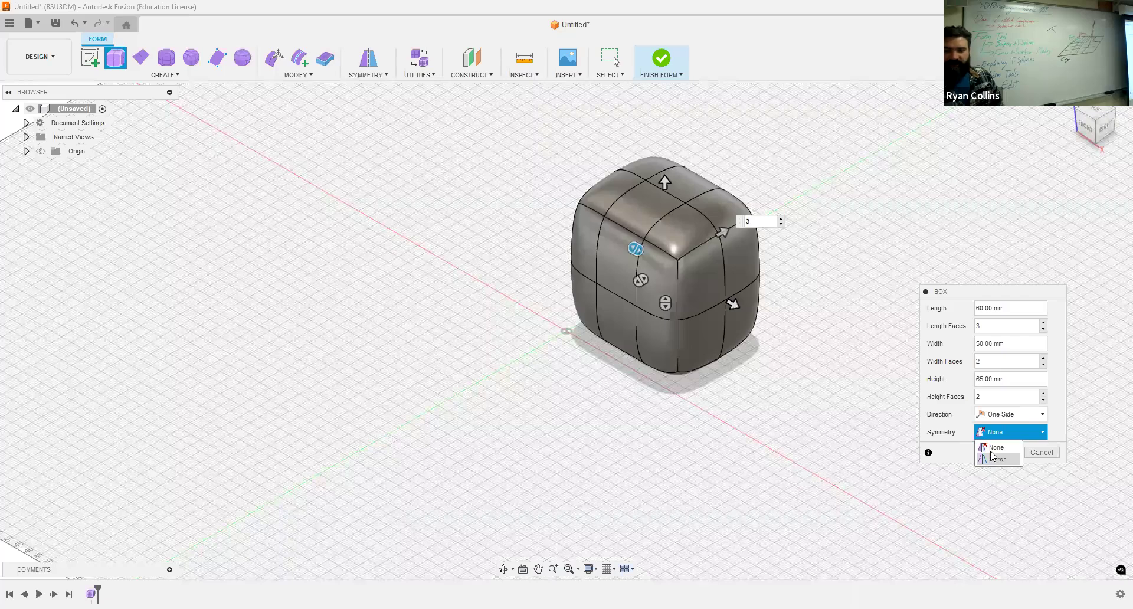
click(996, 459)
click(991, 450)
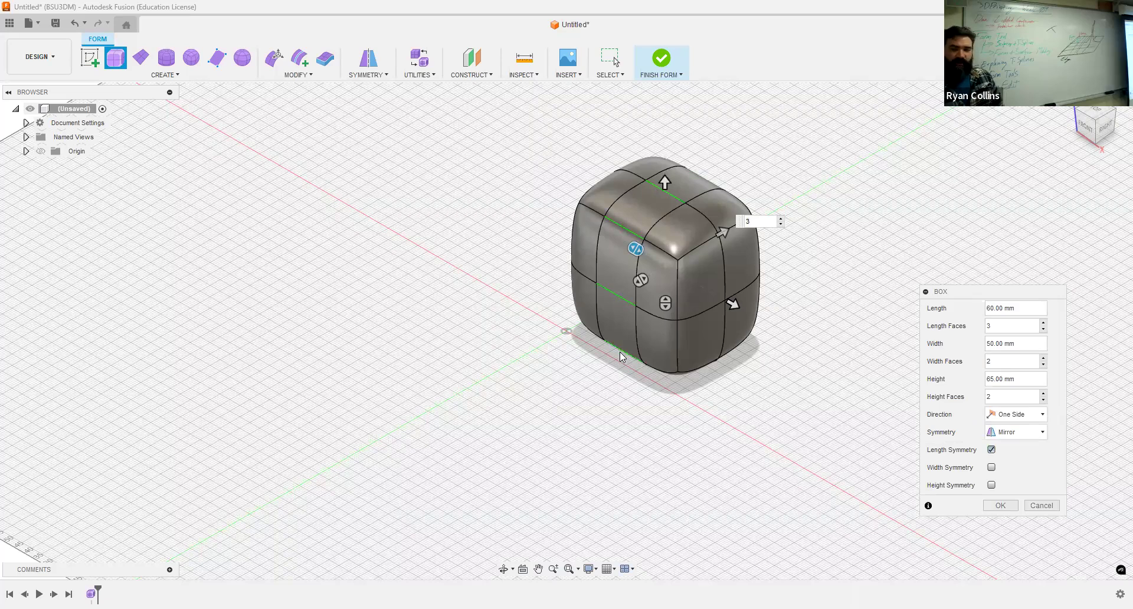
click(991, 449)
click(991, 467)
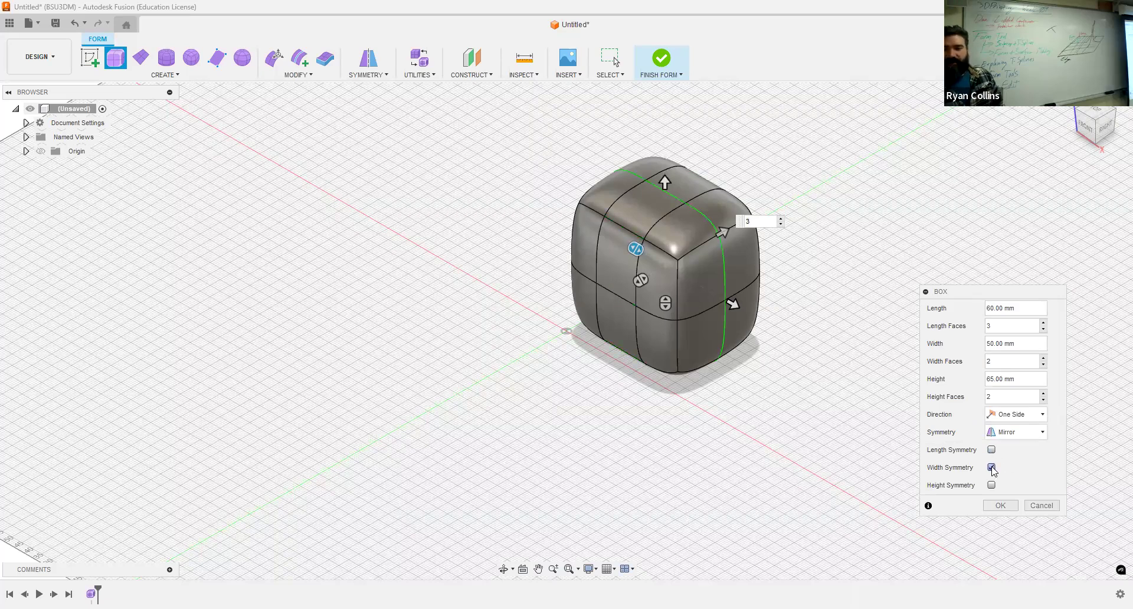
click(991, 467)
click(992, 485)
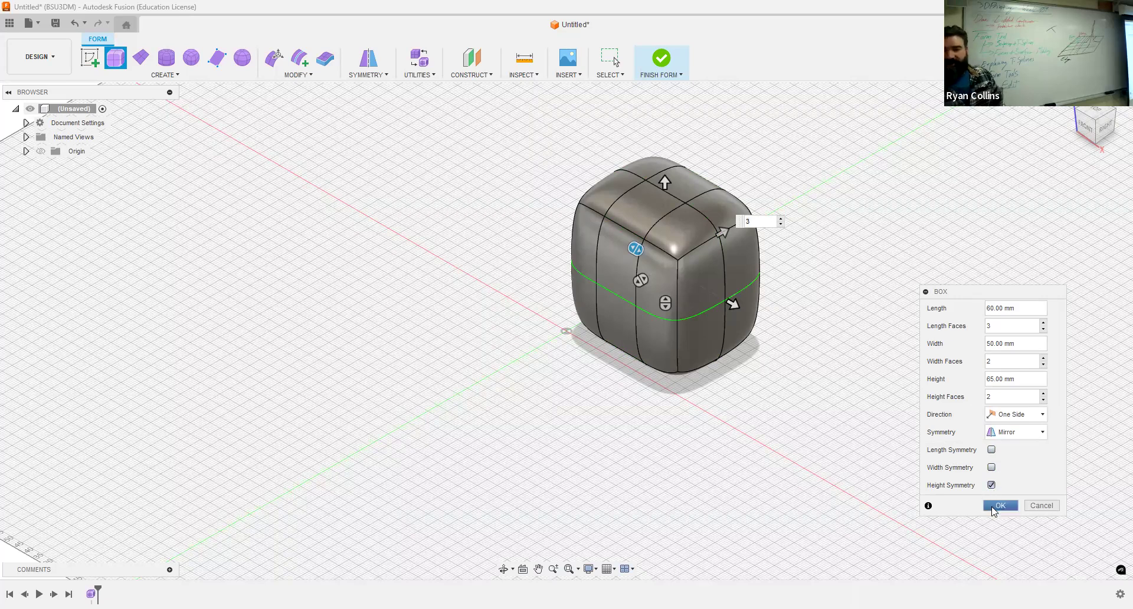
click(997, 507)
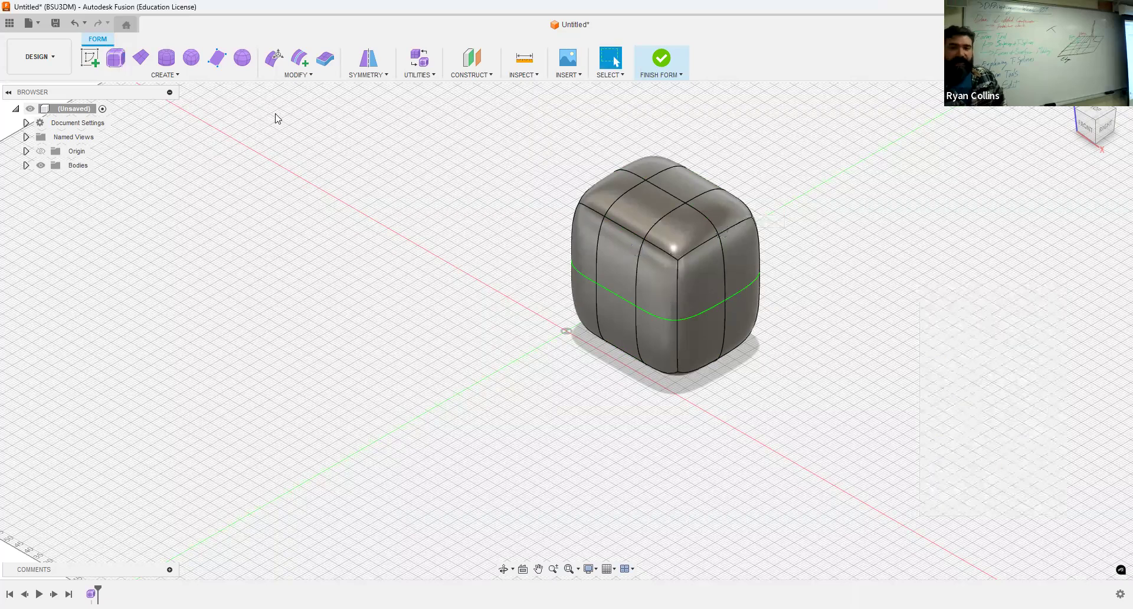
Start Edit Form and practise selecting a single side face, the upper edge chain and a complete vertical edge loop.
click(271, 62)
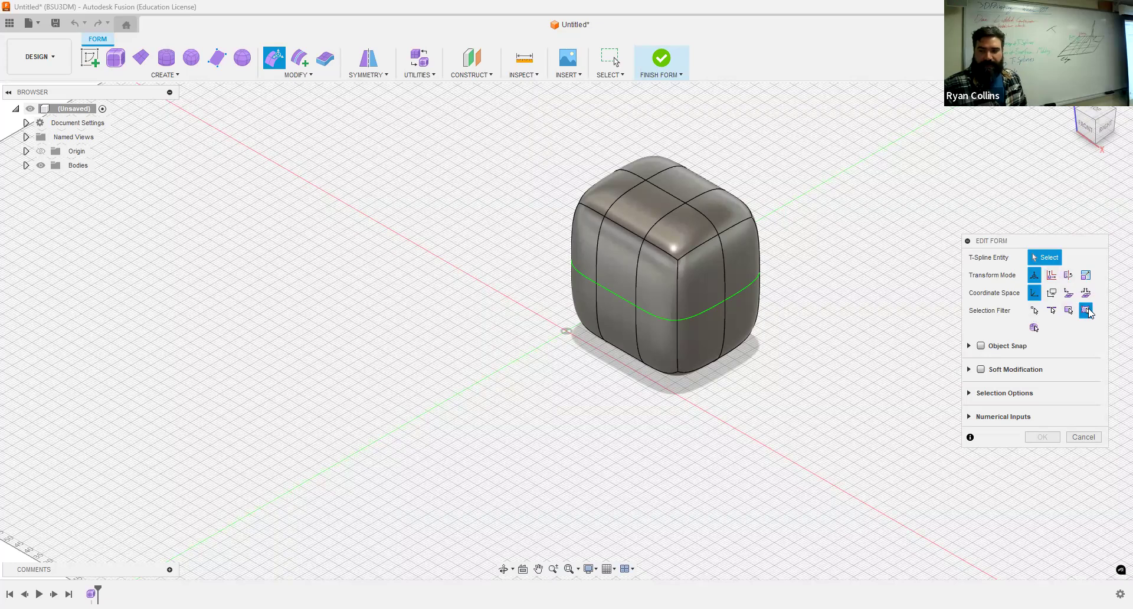
click(666, 293)
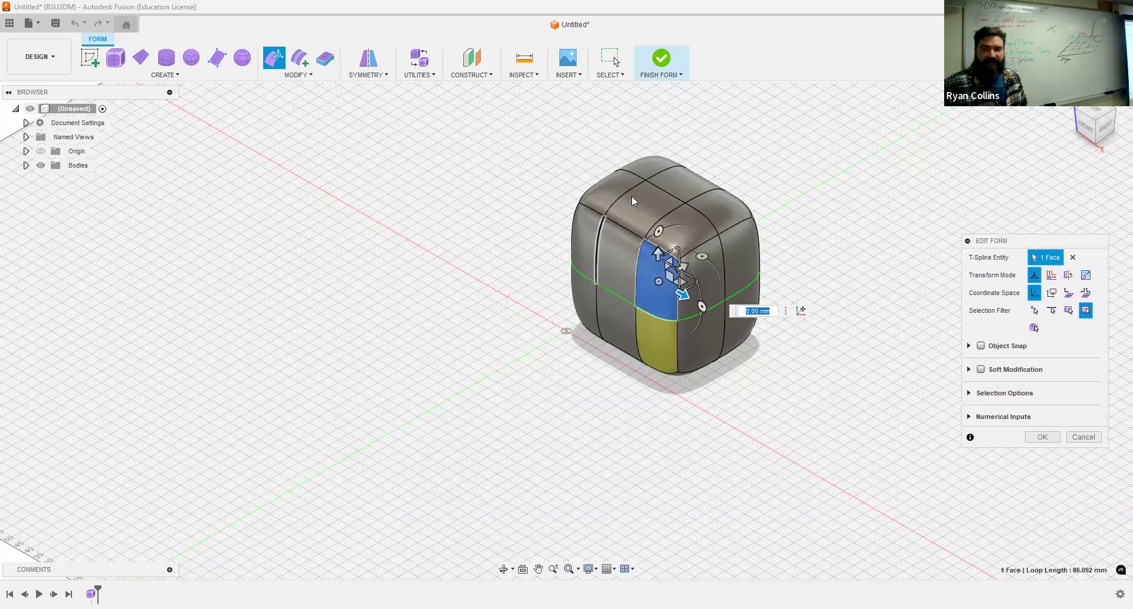
double_click(629, 231)
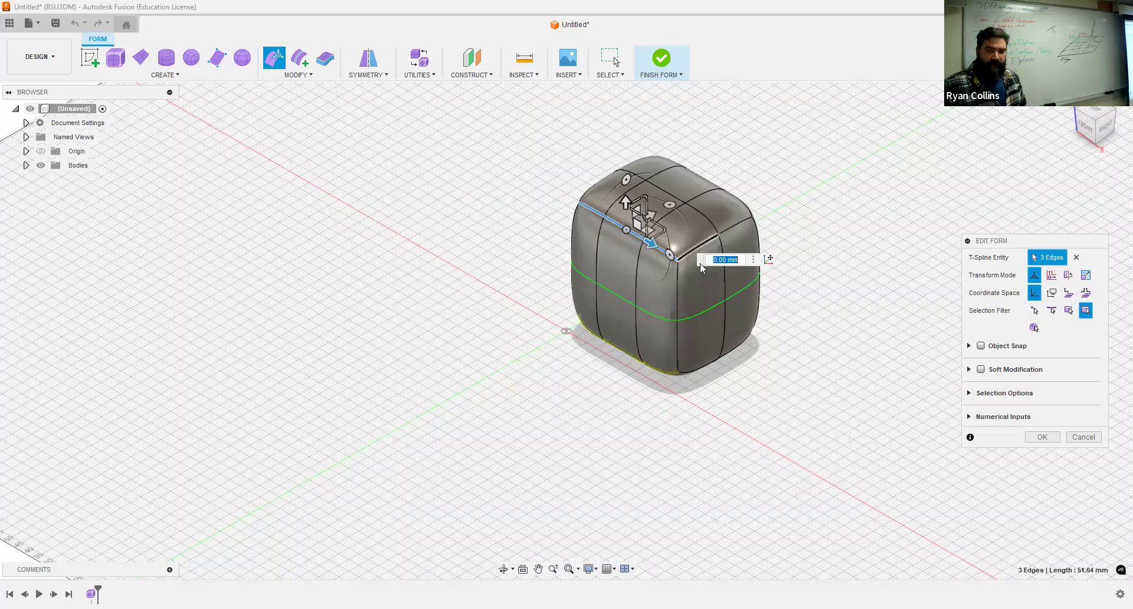
double_click(639, 276)
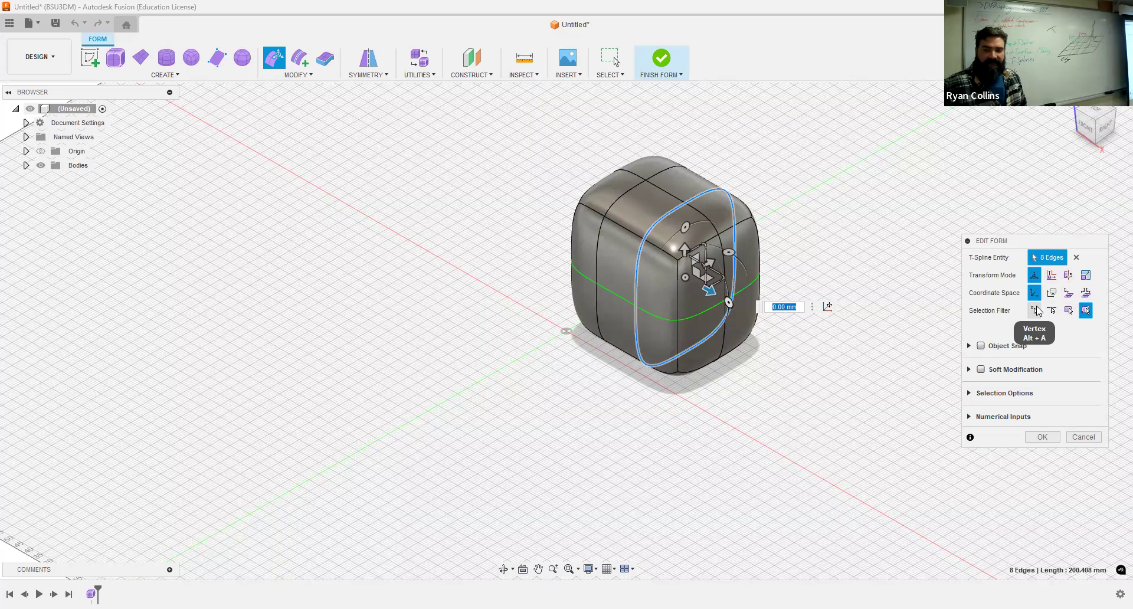
Try the Vertex, Edge and Face selection filters, pick the middle upper side face, and clear the selection.
click(1037, 311)
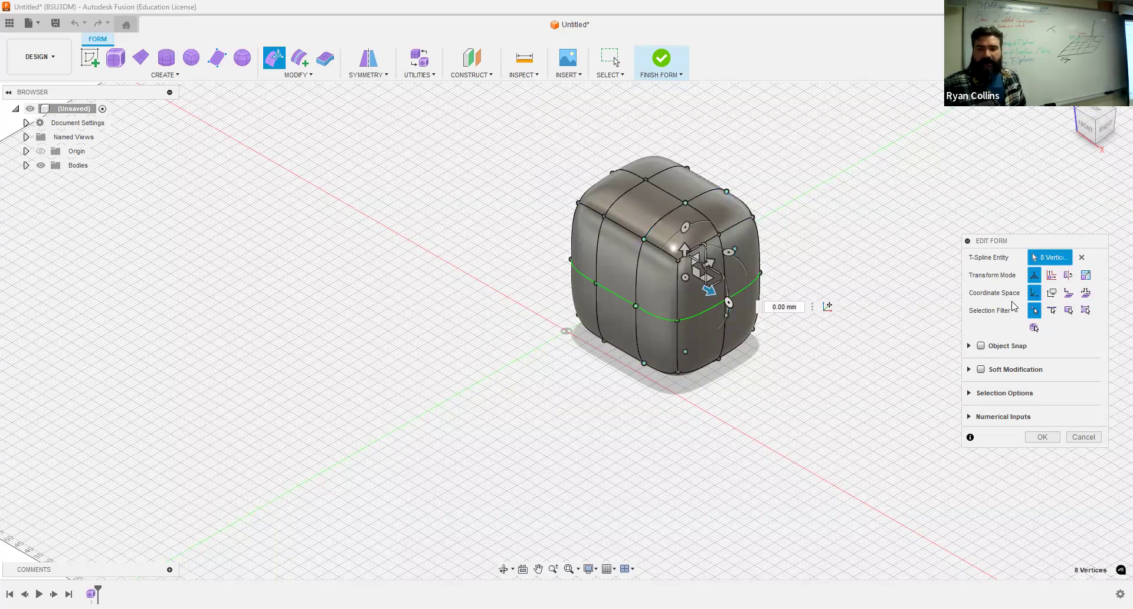
click(1051, 310)
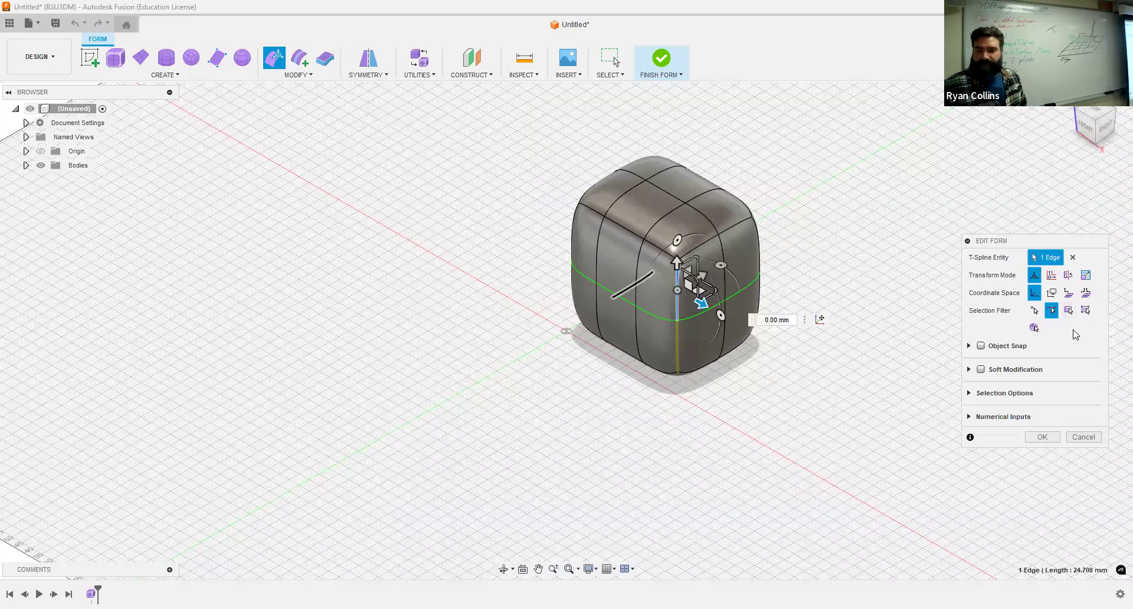
click(1069, 310)
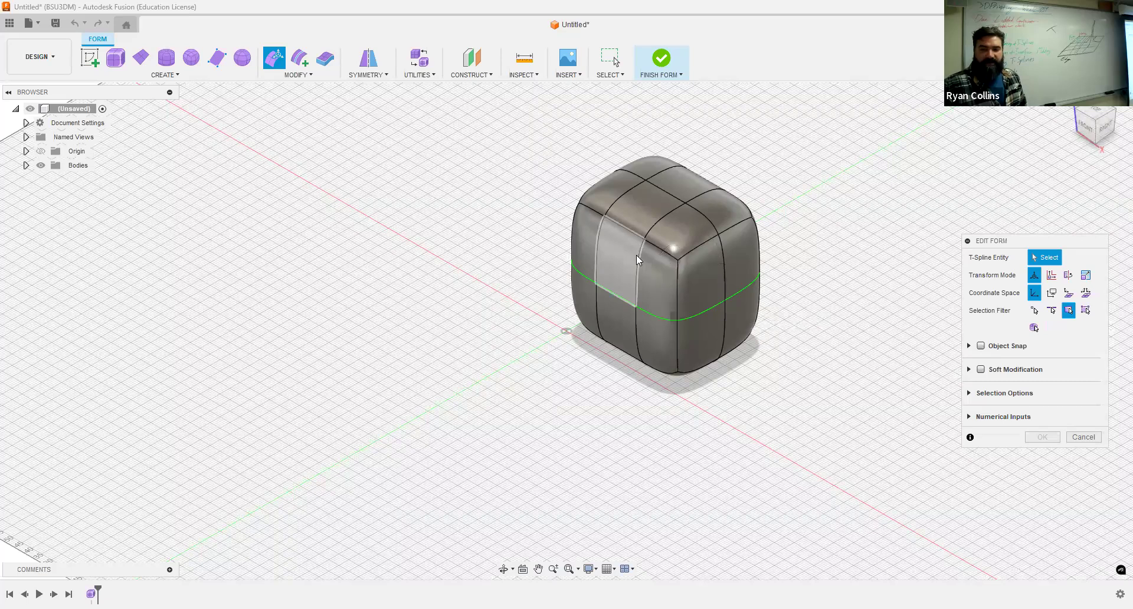
click(636, 257)
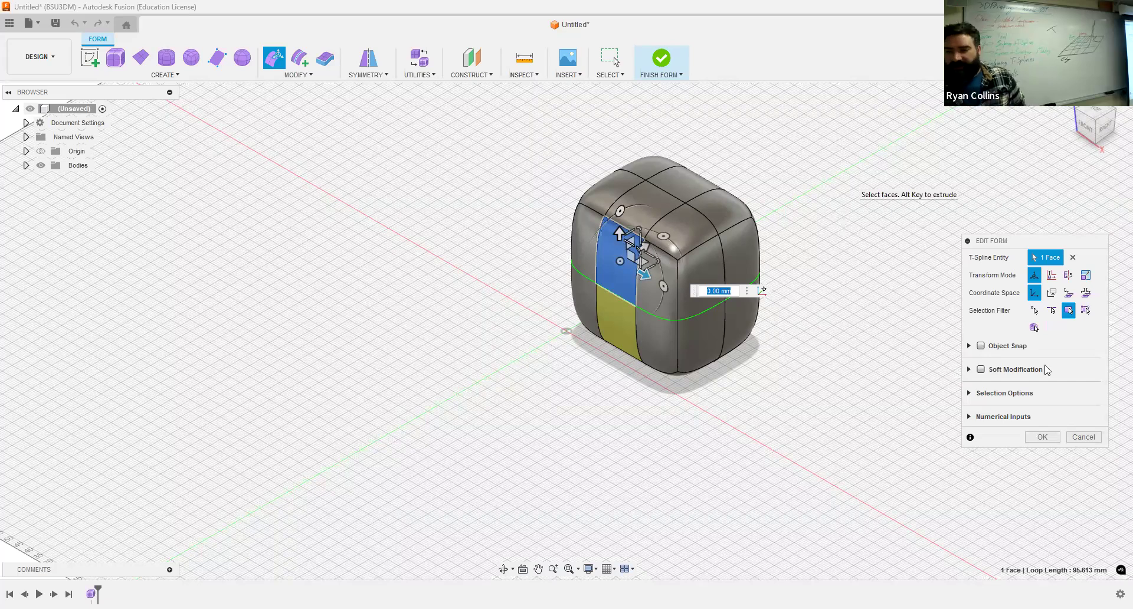
key(Escape)
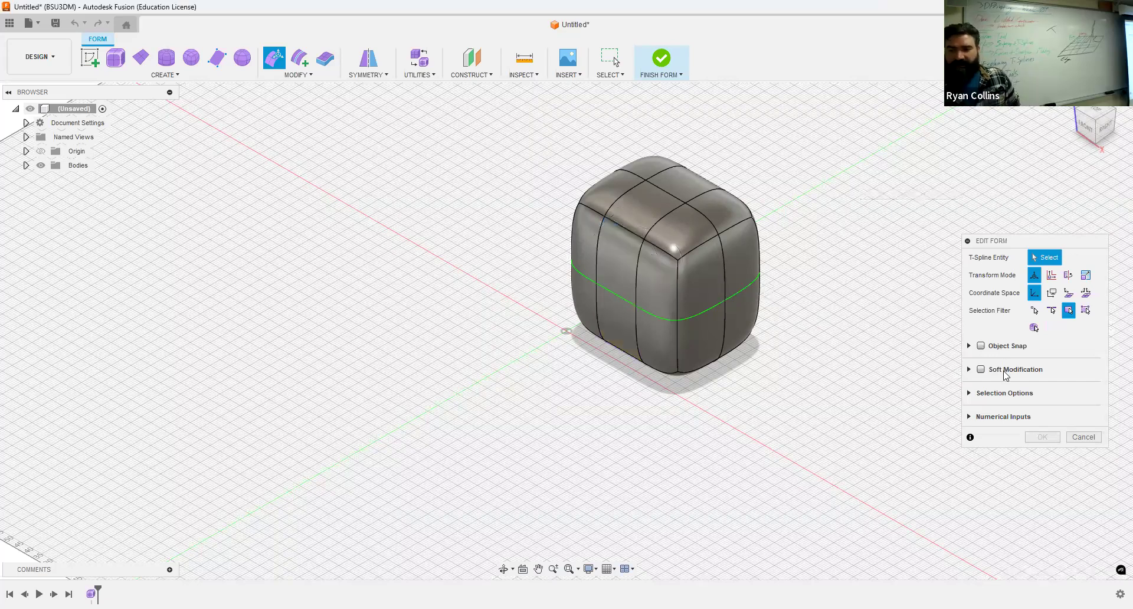
Using the Vertex filter and translation-only mode, pull a mid-height vertex on the symmetry line outward by about 10.5 mm and -100.5 mm.
click(1034, 311)
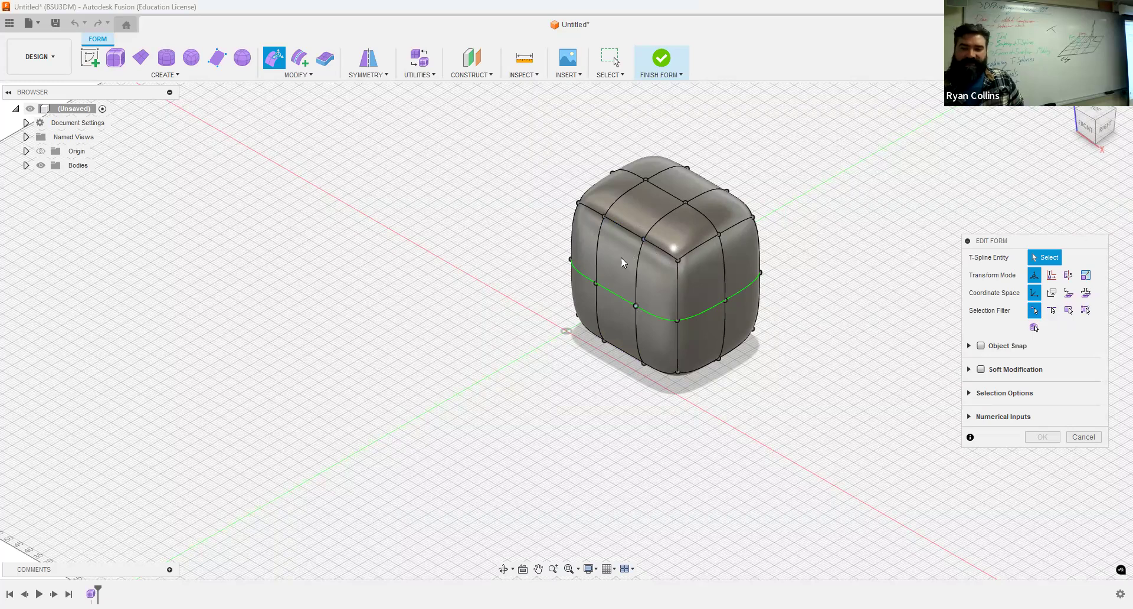
click(635, 306)
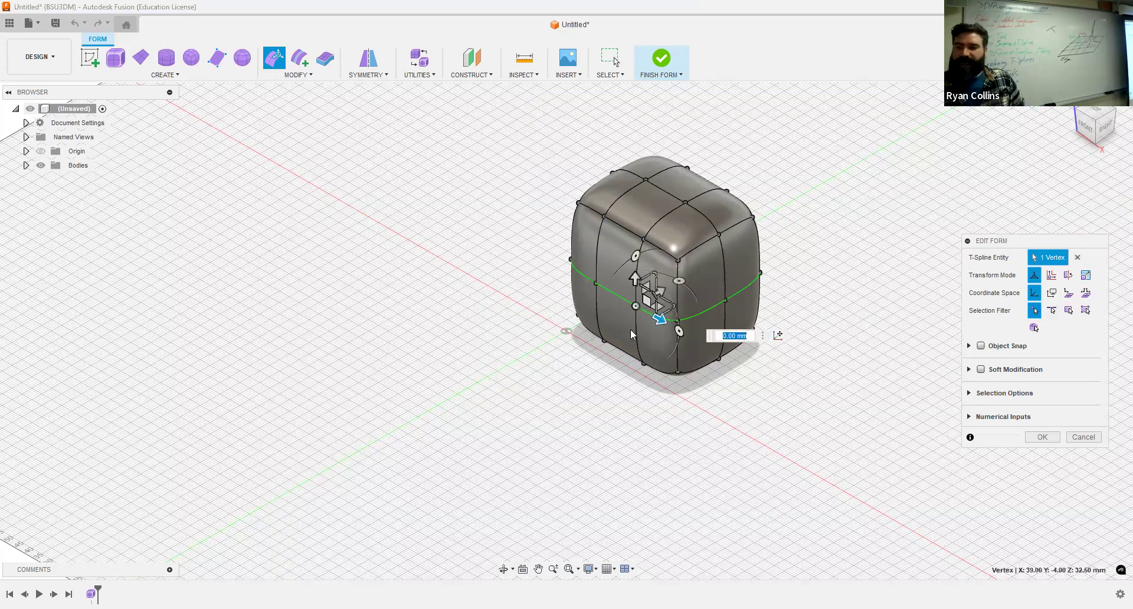
click(1050, 276)
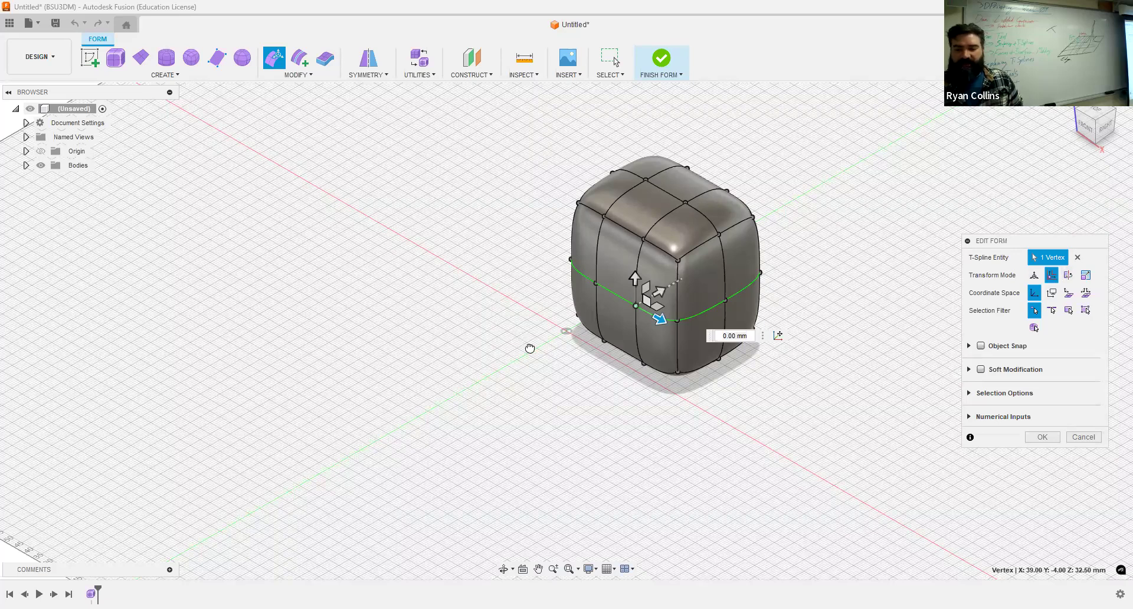
drag(635, 326, 640, 333)
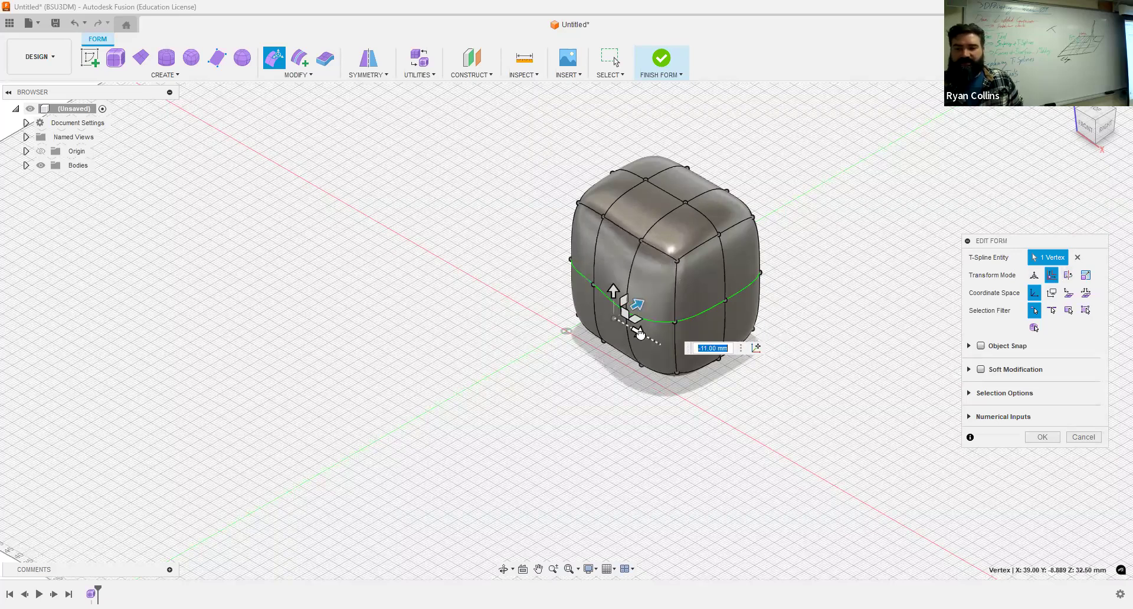
drag(640, 333, 623, 277)
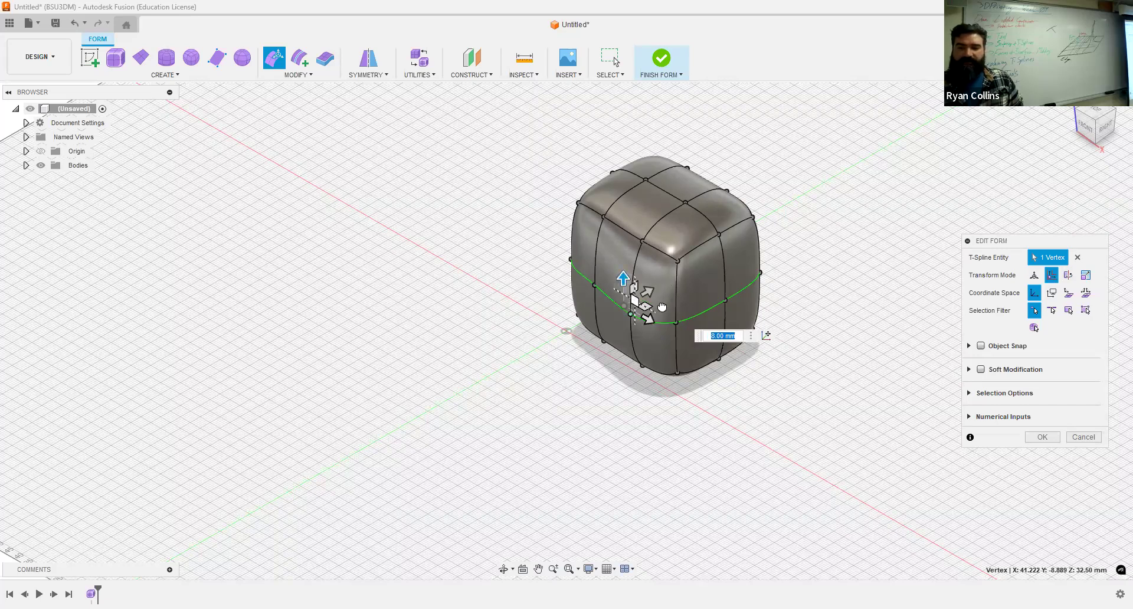
drag(647, 308, 469, 437)
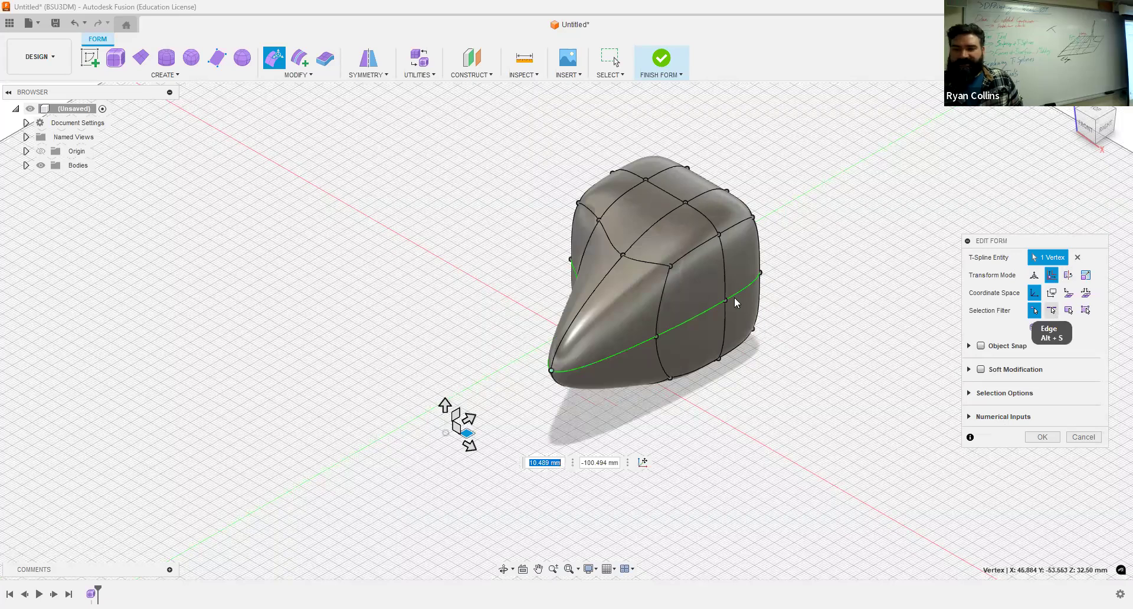
Switch to the Edge selection filter and raise the middle edge on top of the body by about 49 mm.
key(alt+s)
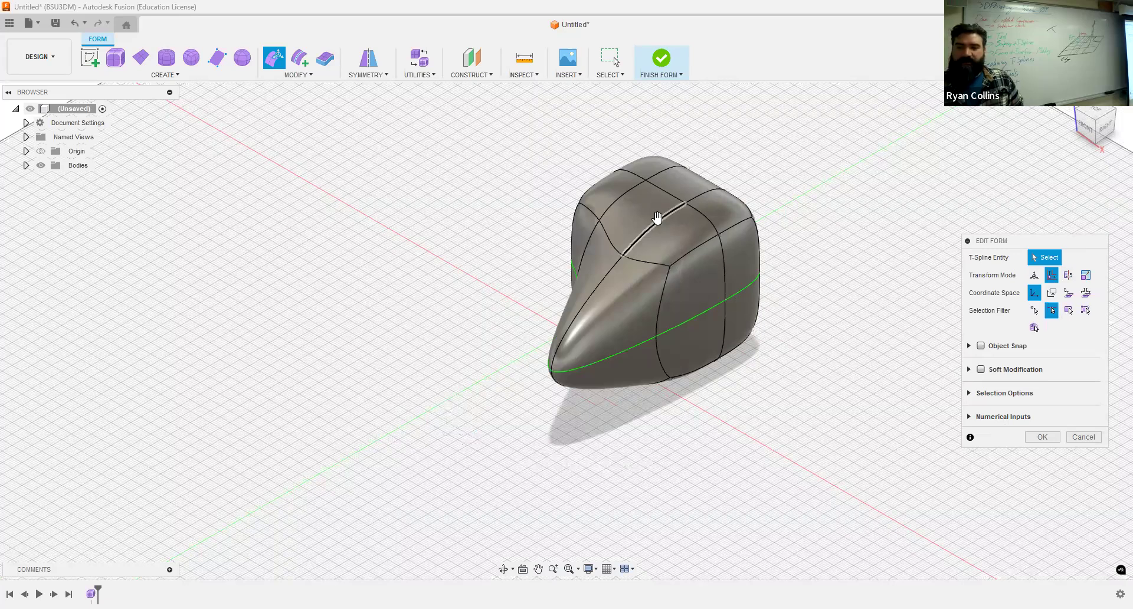
click(653, 229)
drag(653, 152, 653, 89)
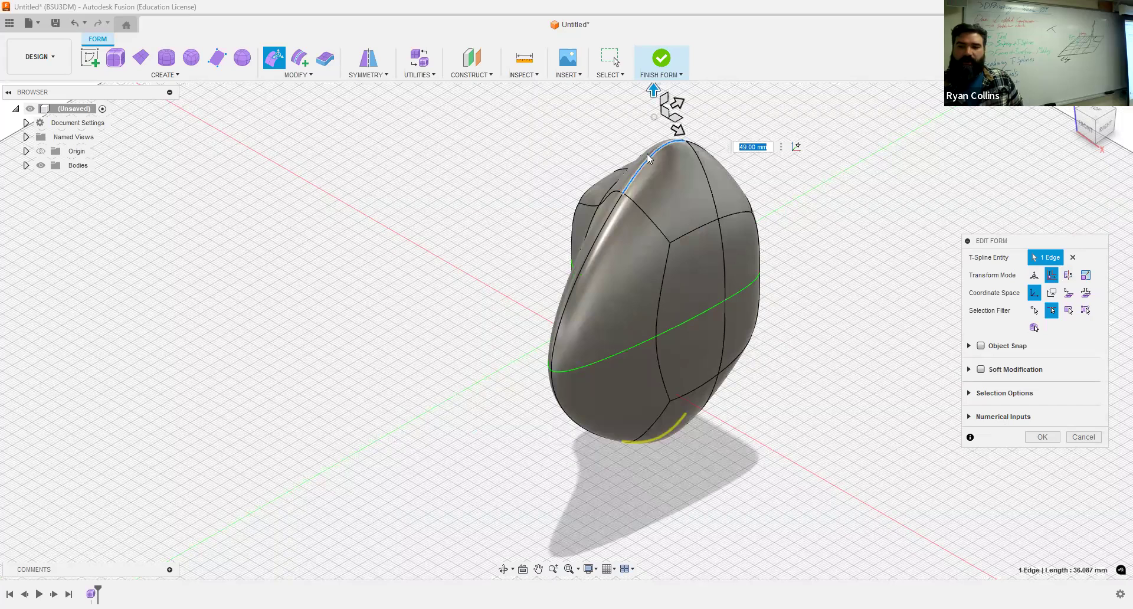
Select the complete edge loop through the raised edge, enable all transform modes together, and scale the loop by a factor of 2.
double_click(649, 158)
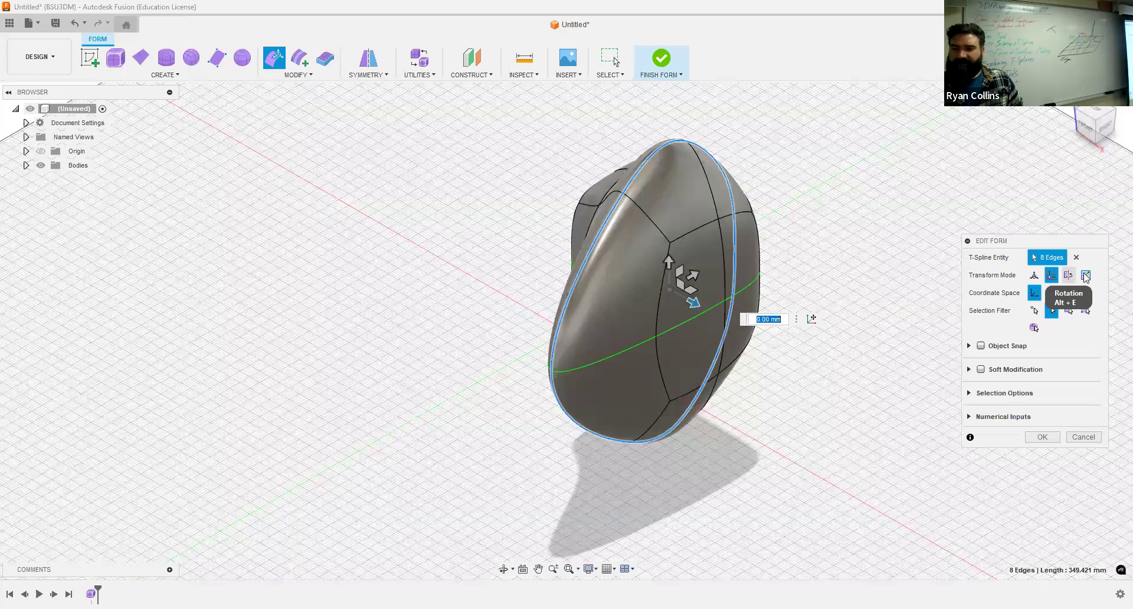
click(1033, 274)
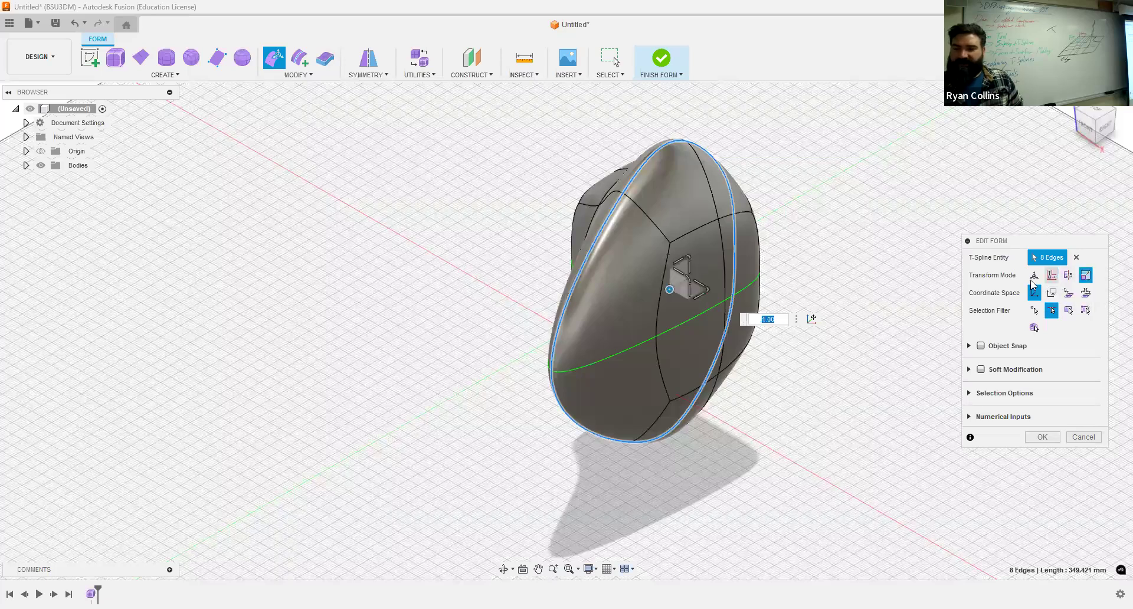
scroll(676, 298, up, 3)
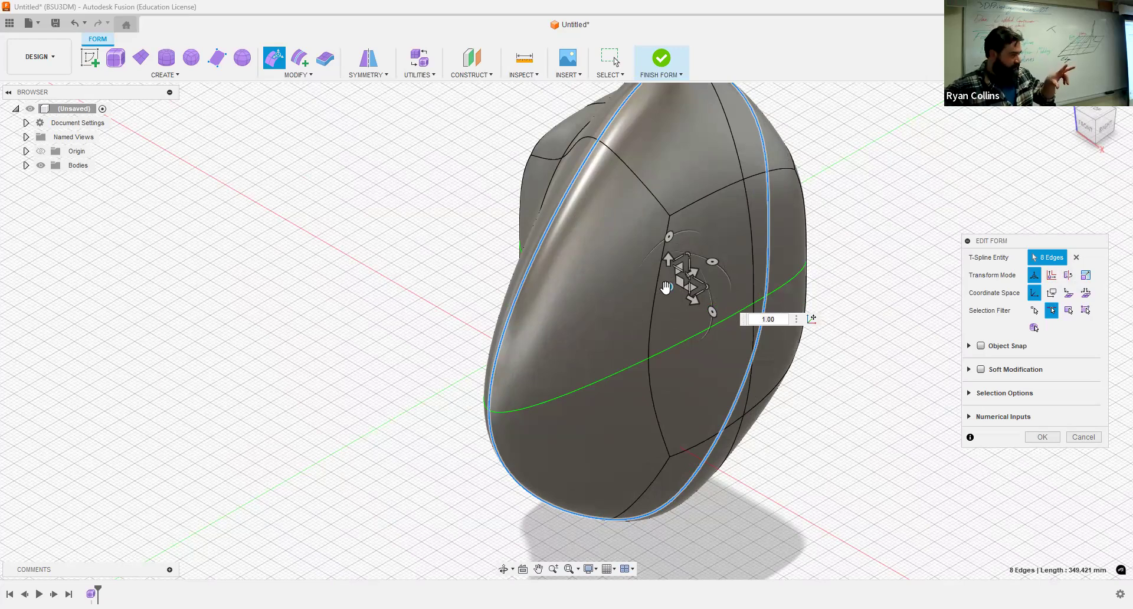
drag(665, 287, 643, 316)
drag(684, 359, 645, 364)
text(2)
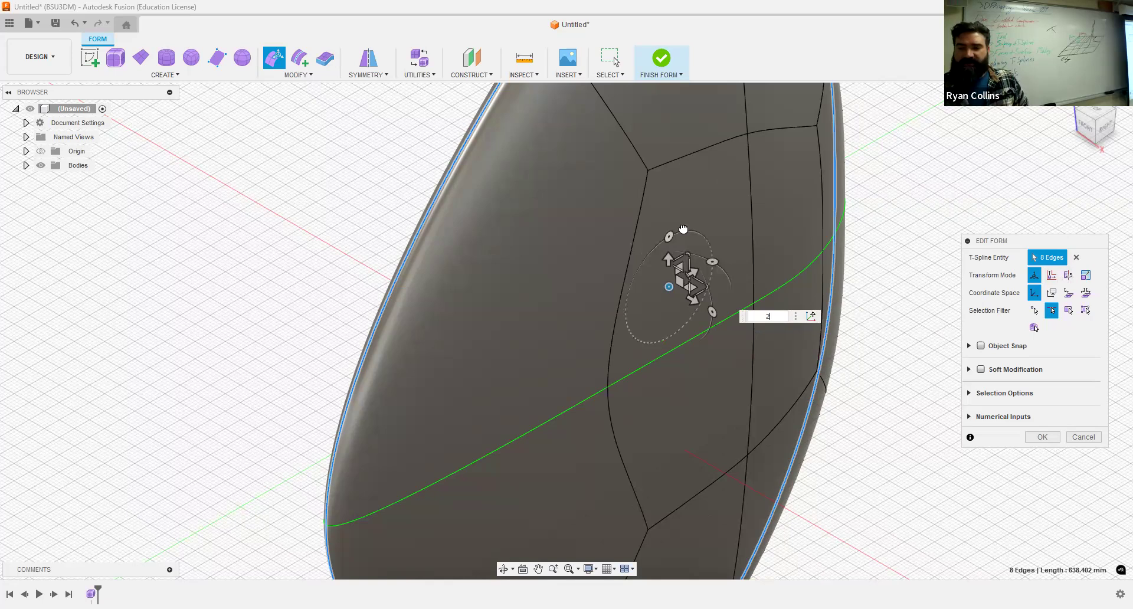
Rotate the scaled edge loop, pull it outward beyond the side of the body, and accept the form edit.
drag(738, 219, 662, 245)
scroll(632, 269, down, 3)
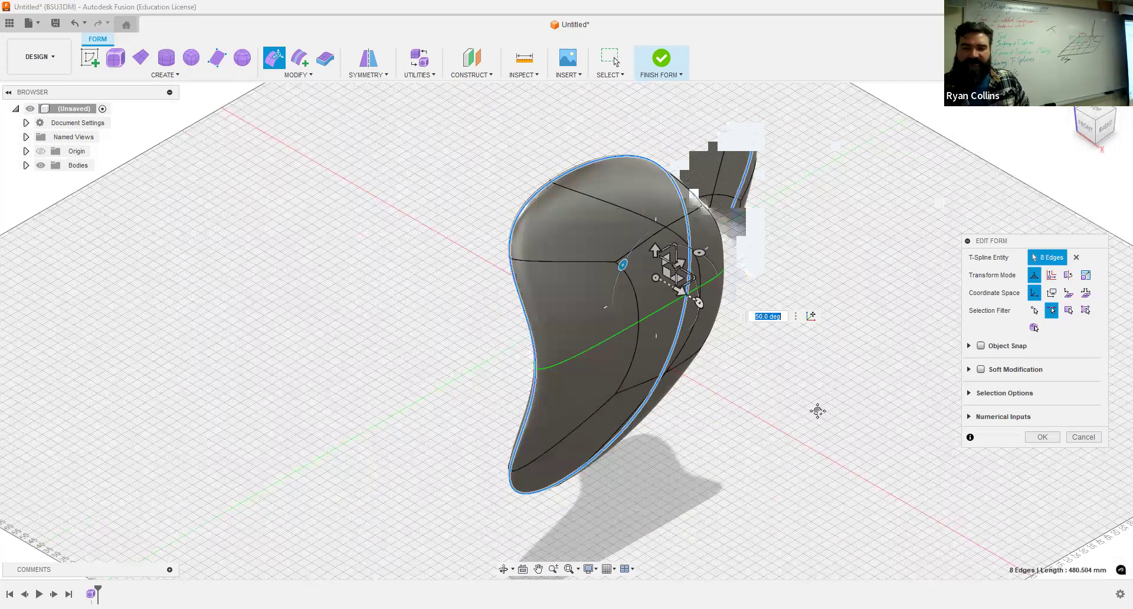
middle_drag(816, 411, 751, 274)
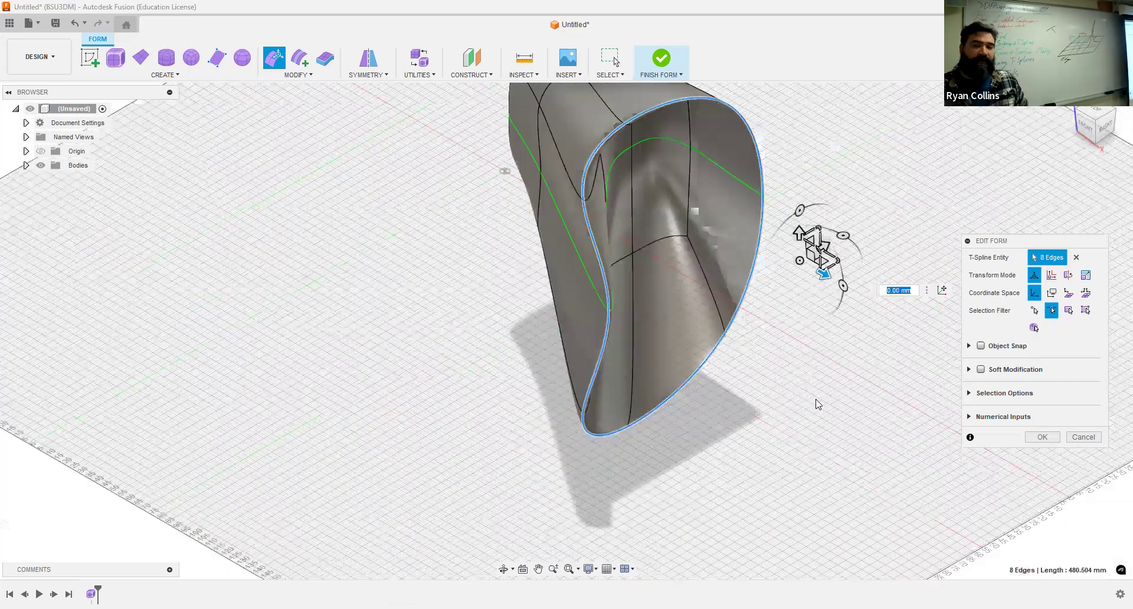
click(1041, 436)
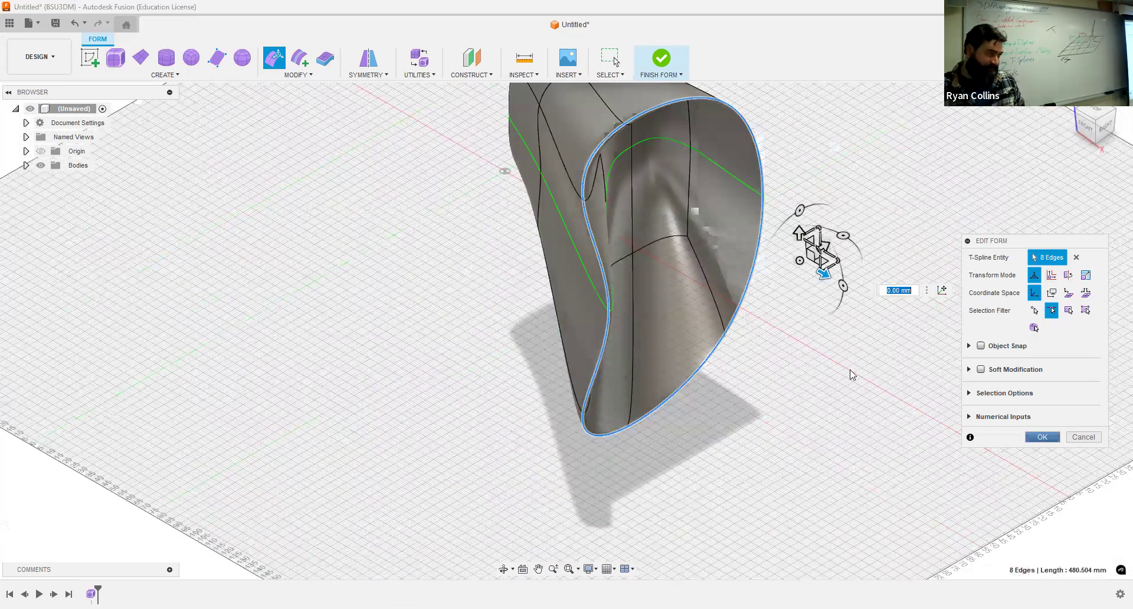
scroll(817, 304, down, 1)
scroll(883, 234, down, 1)
middle_drag(884, 234, 901, 338)
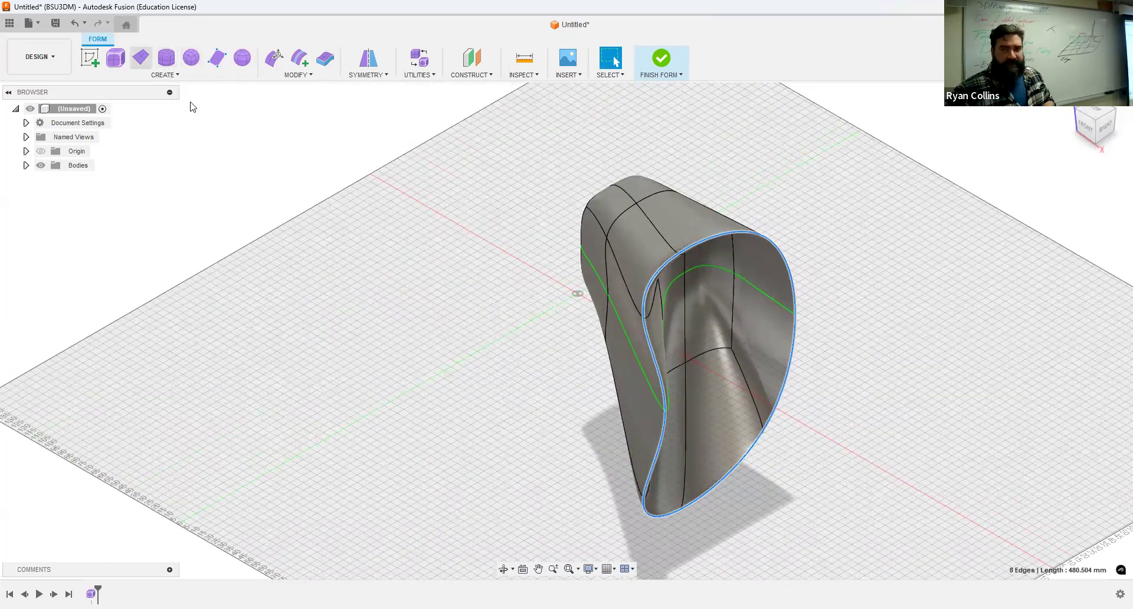
Try to finish the form and dismiss the conversion dialog.
click(663, 65)
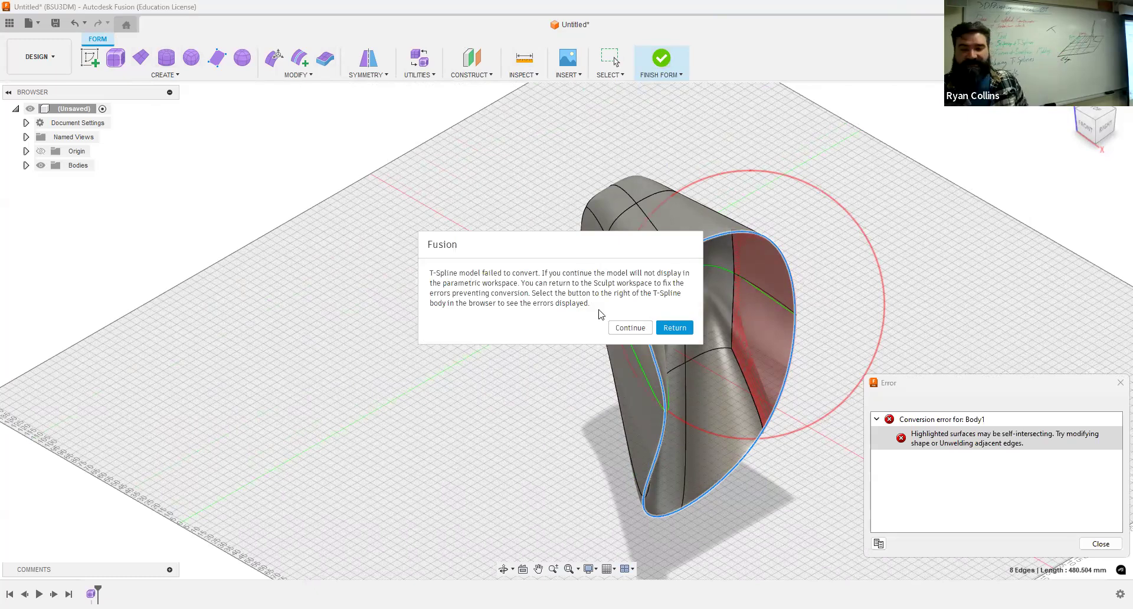
click(624, 329)
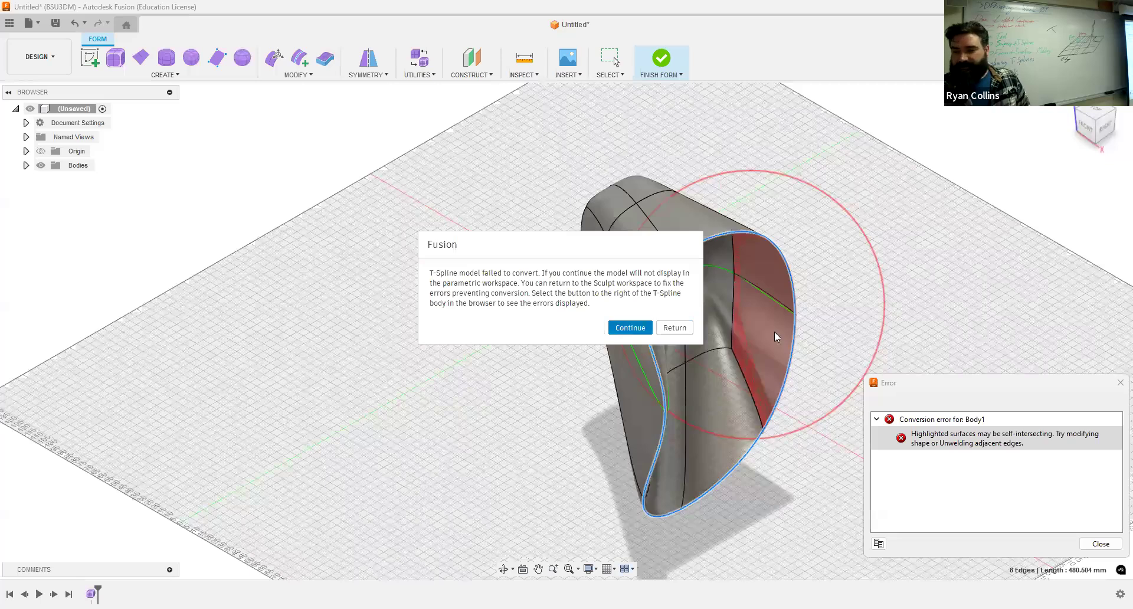
click(635, 330)
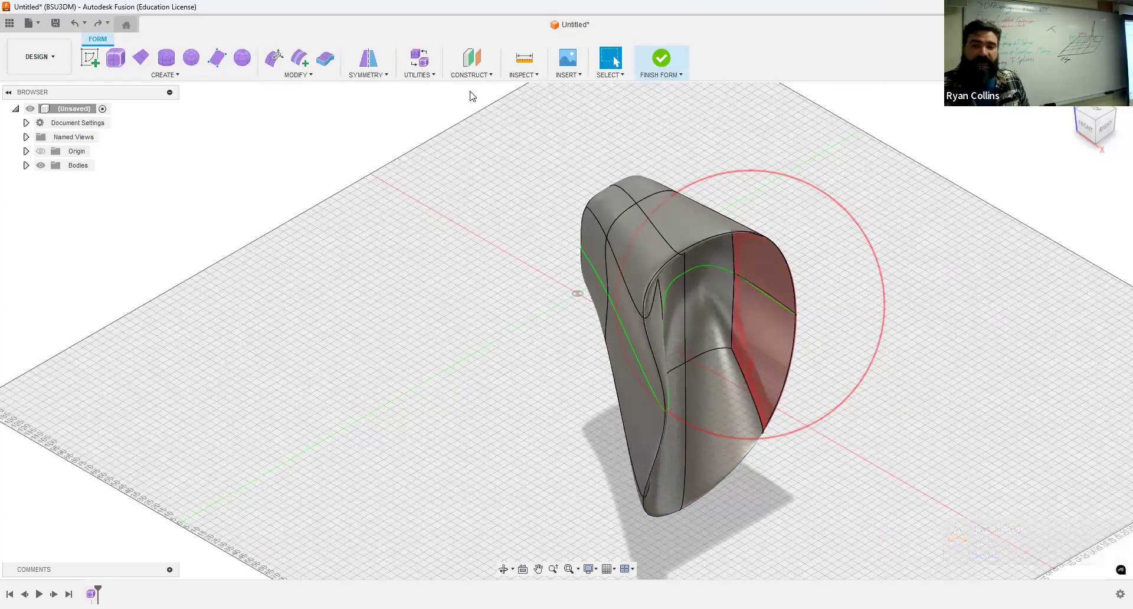
Try AutoRepair on the T-spline body with Repair Body, inspect the red highlighted surfaces up close, and cancel the command.
click(419, 75)
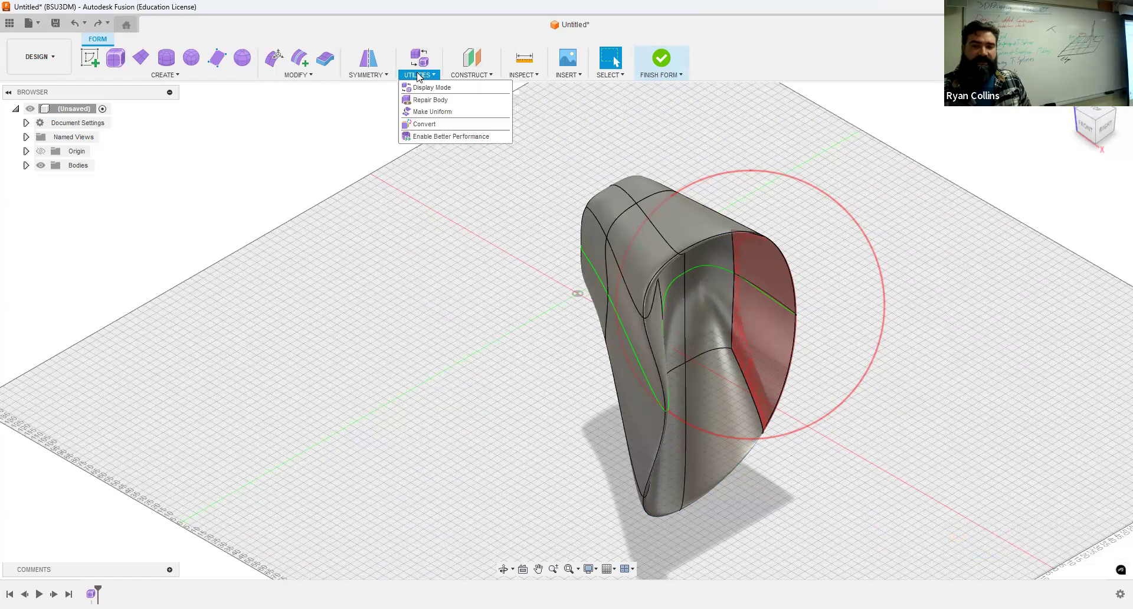
click(423, 104)
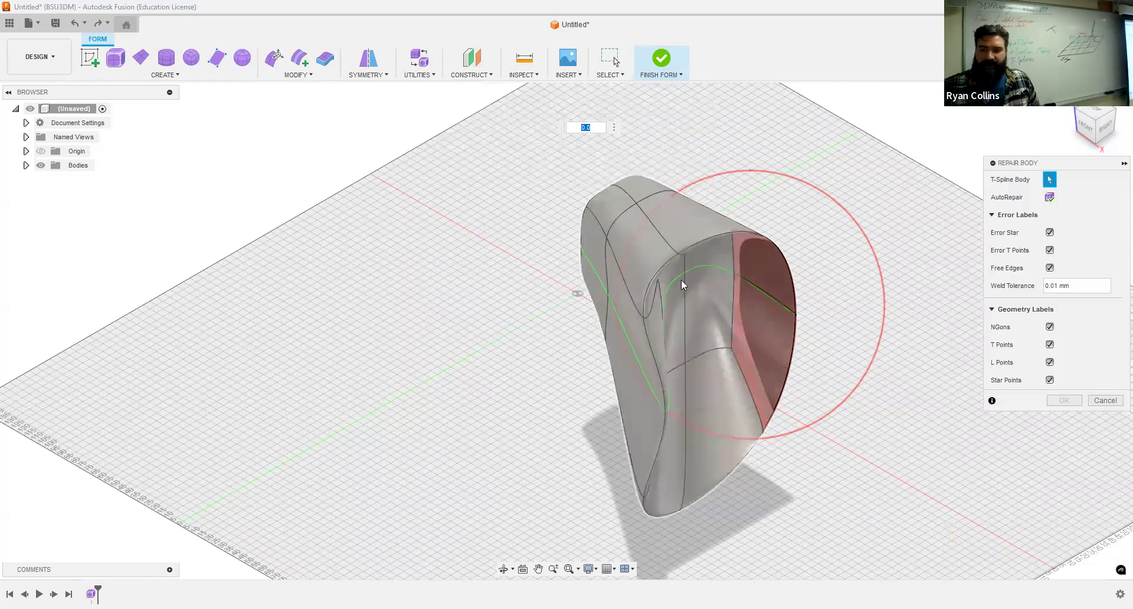
click(682, 284)
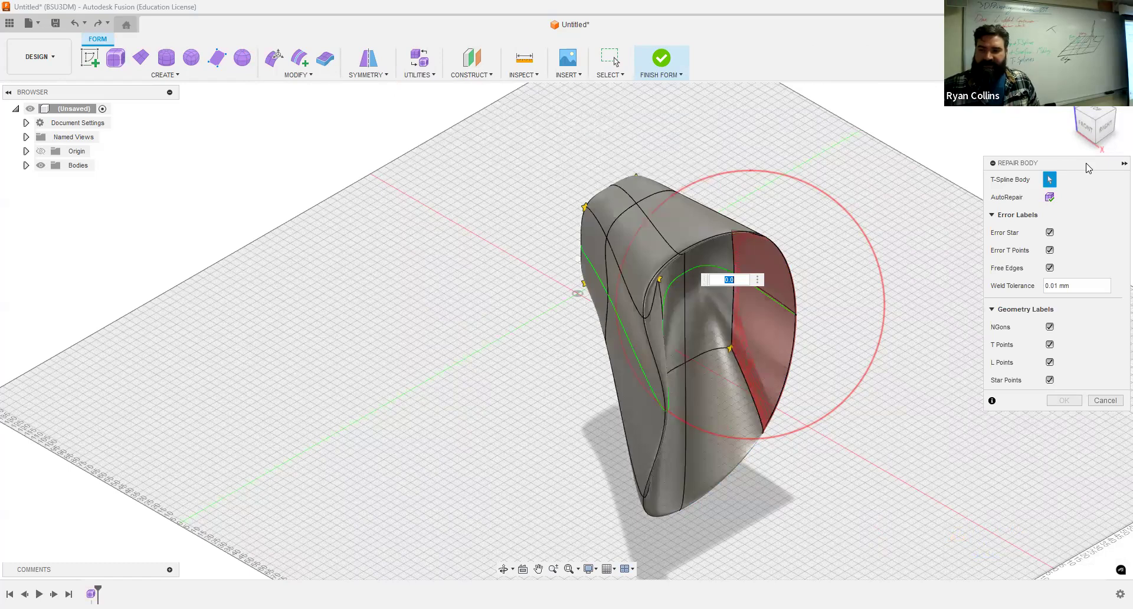
drag(1088, 168, 1073, 237)
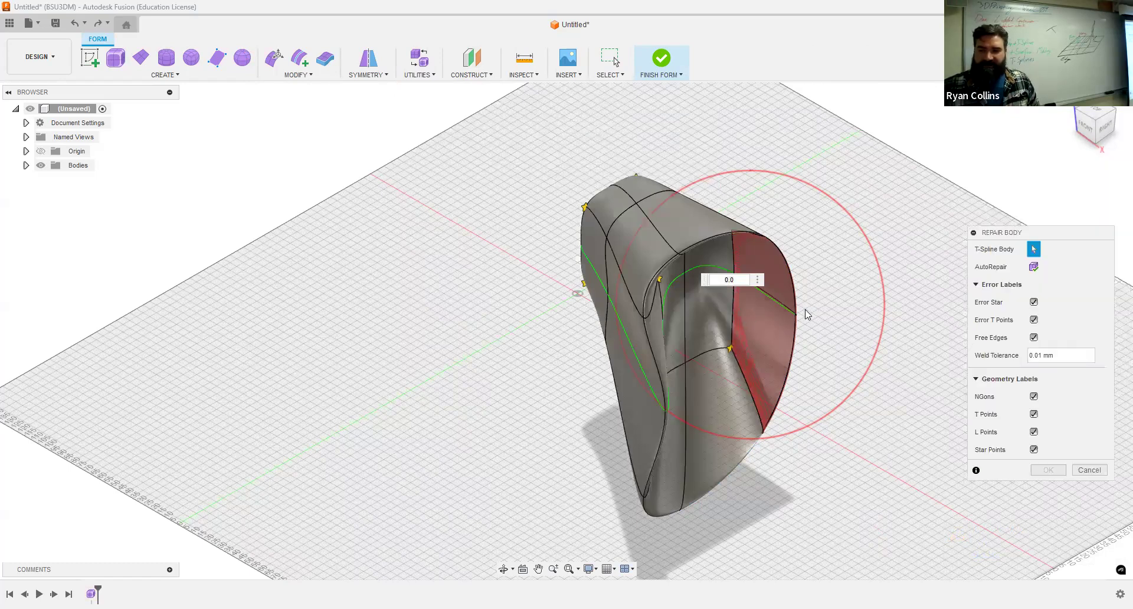
click(1032, 267)
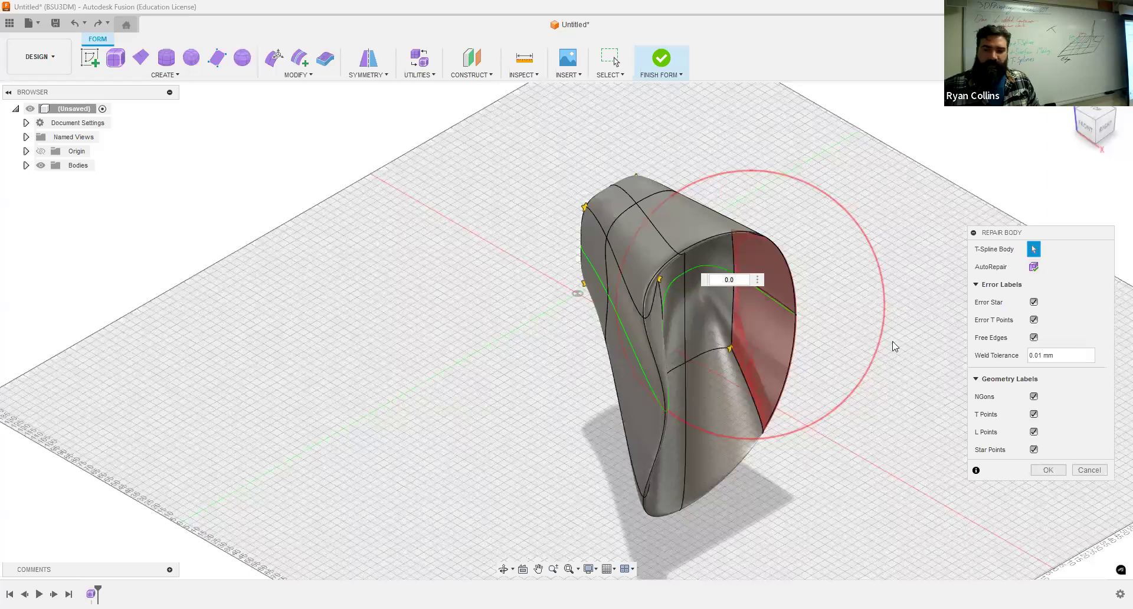
shift+middle_drag(873, 303, 779, 379)
scroll(730, 256, up, 5)
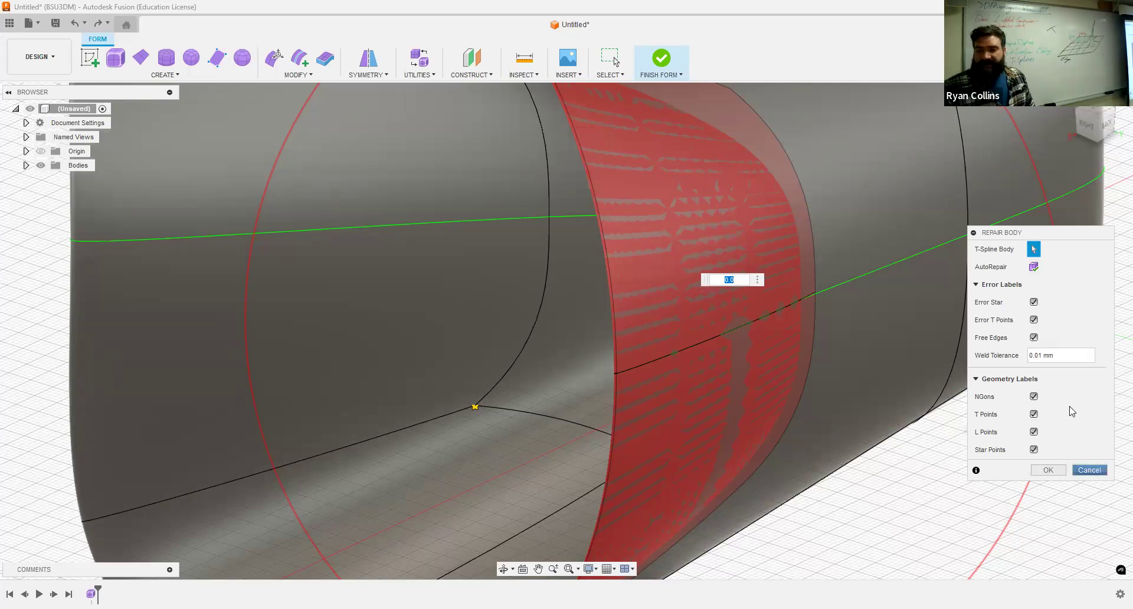
key(Escape)
Preview Control Frame Display, switch the T-spline body to Box Display, and examine the highlighted surfaces from several angles.
click(418, 75)
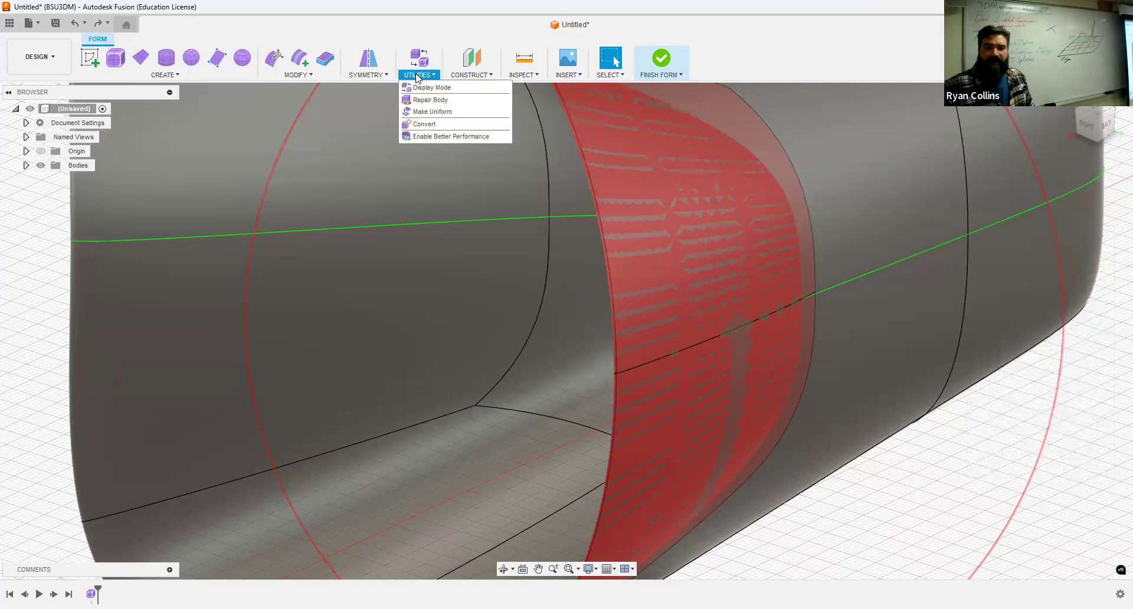
click(444, 89)
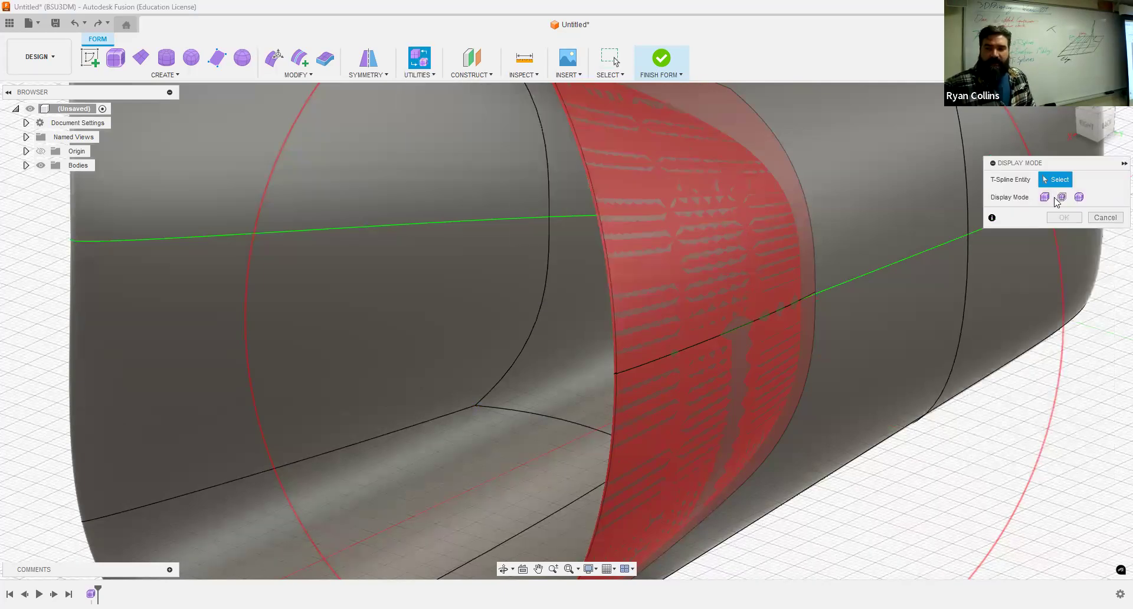
scroll(608, 199, down, 4)
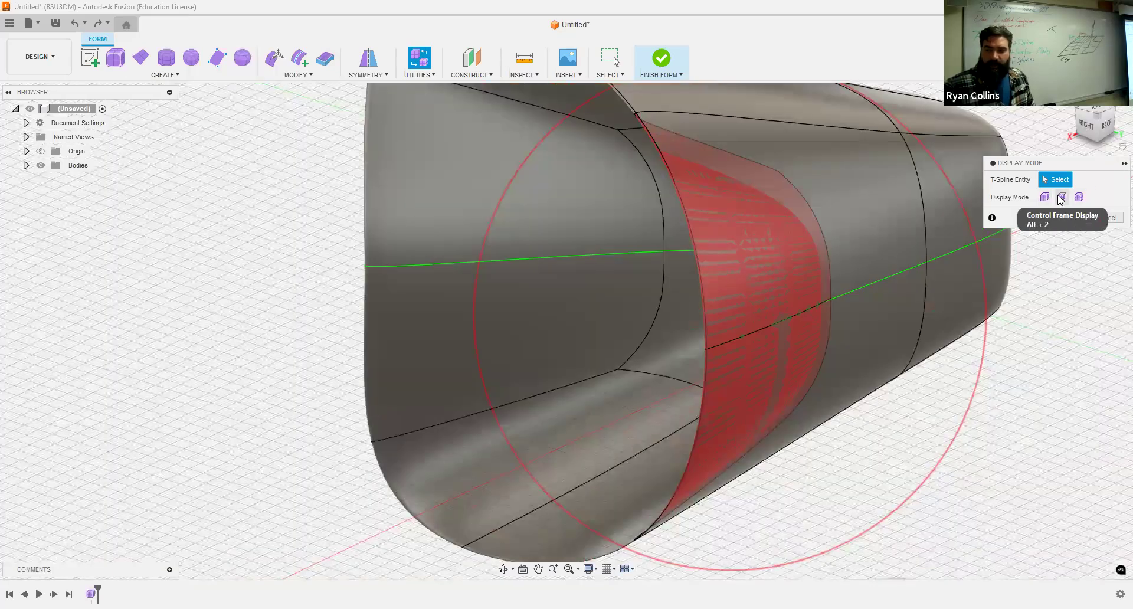
click(1061, 197)
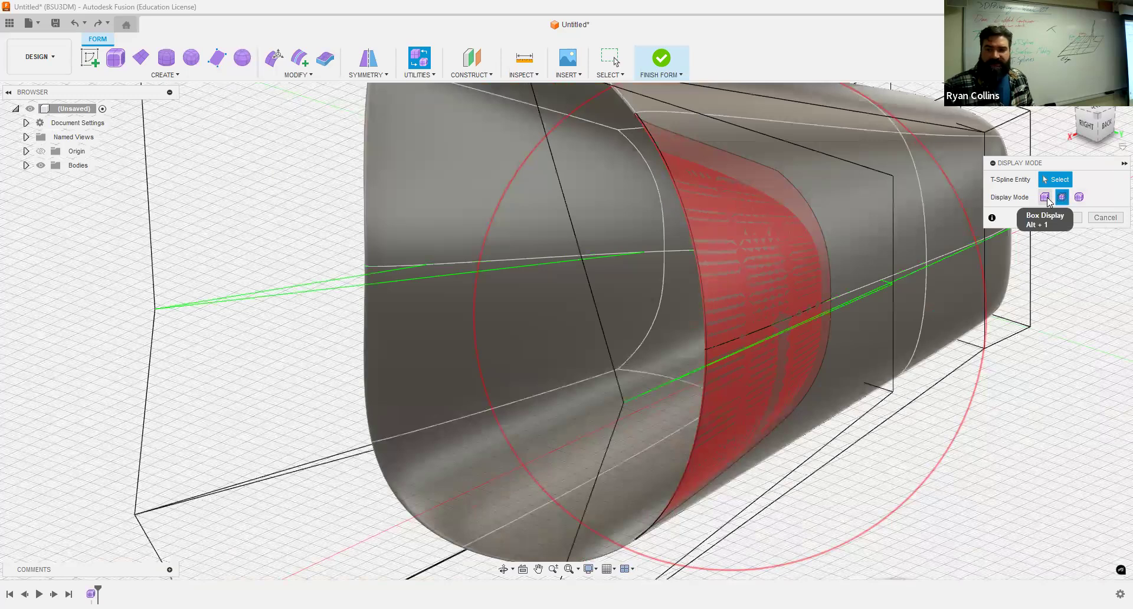
click(1046, 198)
scroll(838, 384, down, 6)
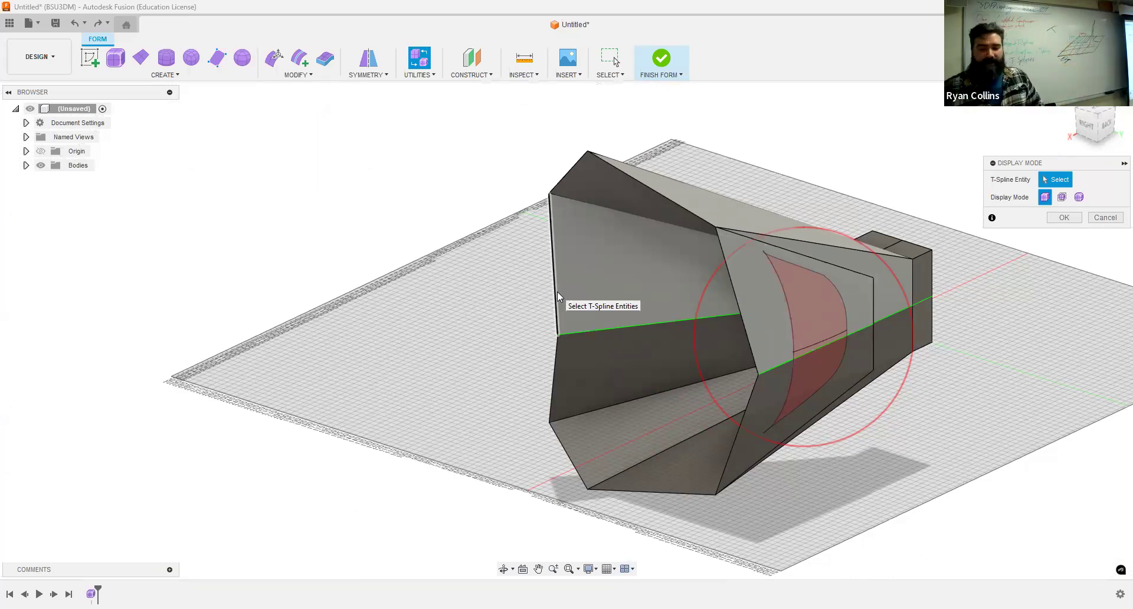
shift+middle_drag(581, 284, 655, 267)
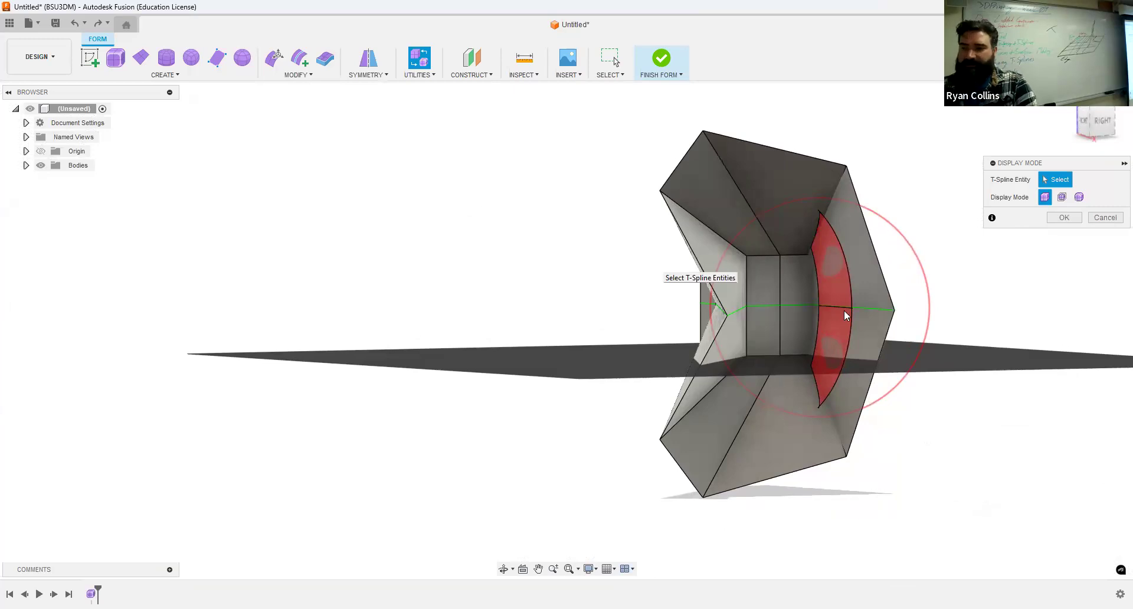
scroll(844, 309, down, 1)
shift+middle_drag(852, 308, 707, 323)
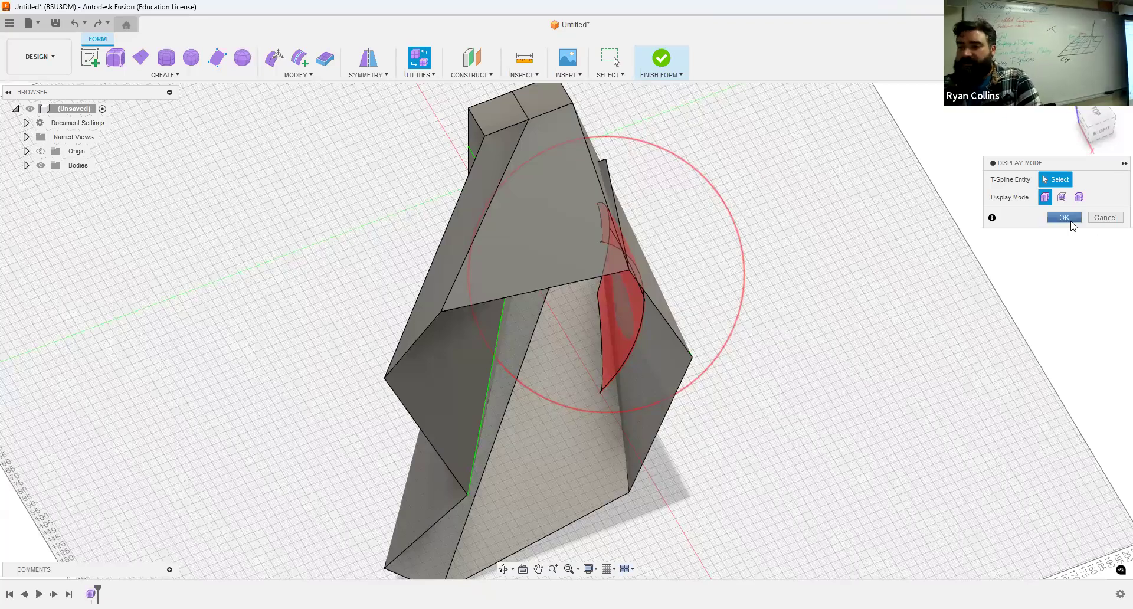
Using Edit Form with the Face filter, select the upper face beside the highlighted surfaces and examine how it crosses its neighbours.
click(276, 64)
shift+middle_drag(745, 286, 779, 263)
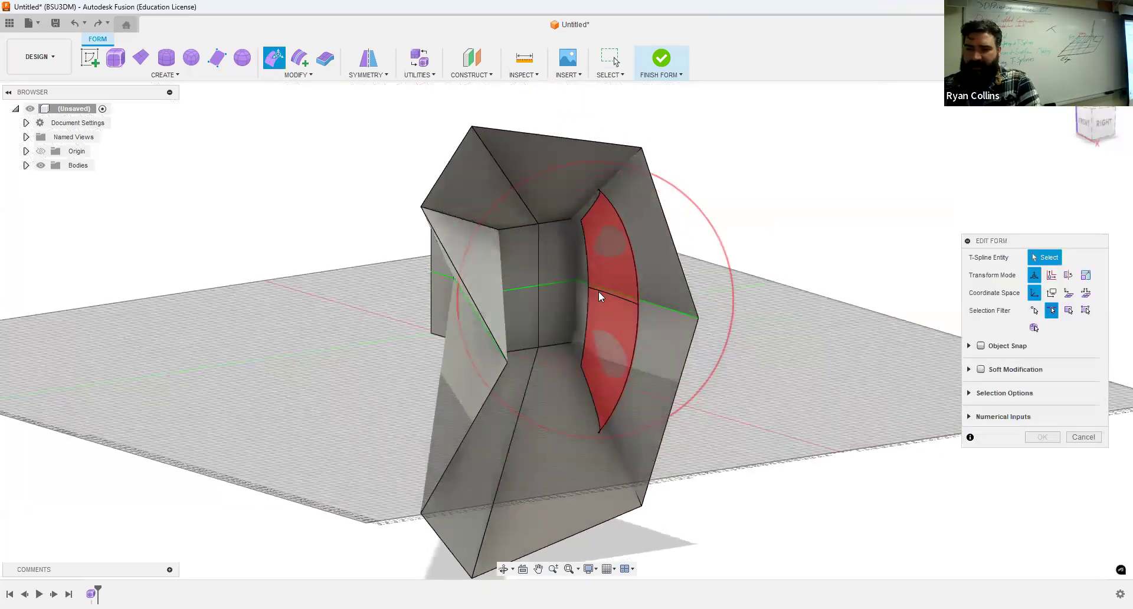
click(1068, 309)
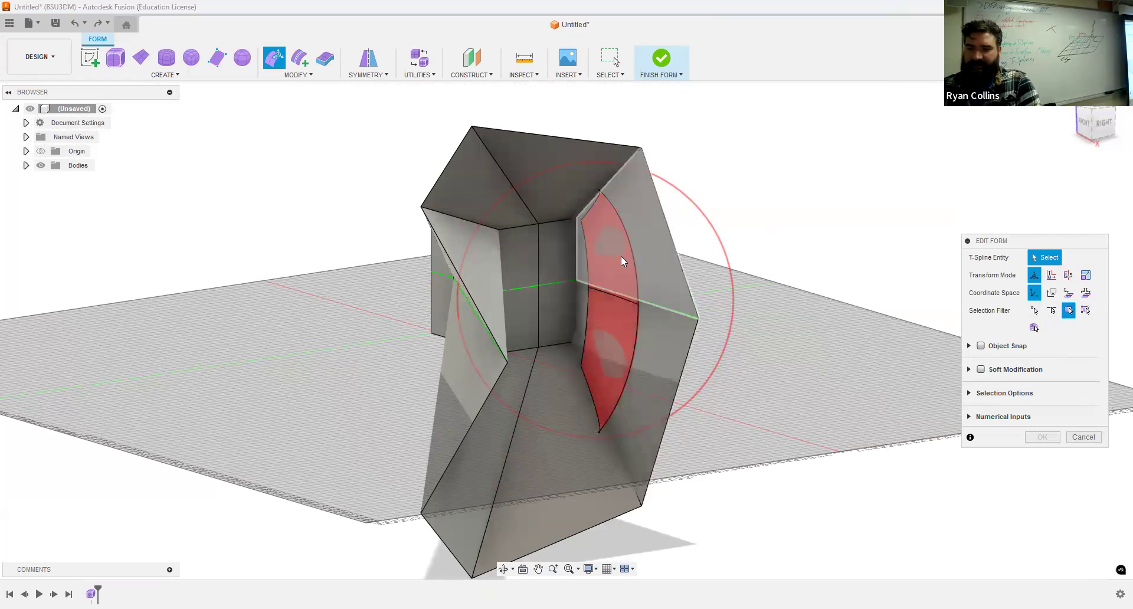
click(669, 352)
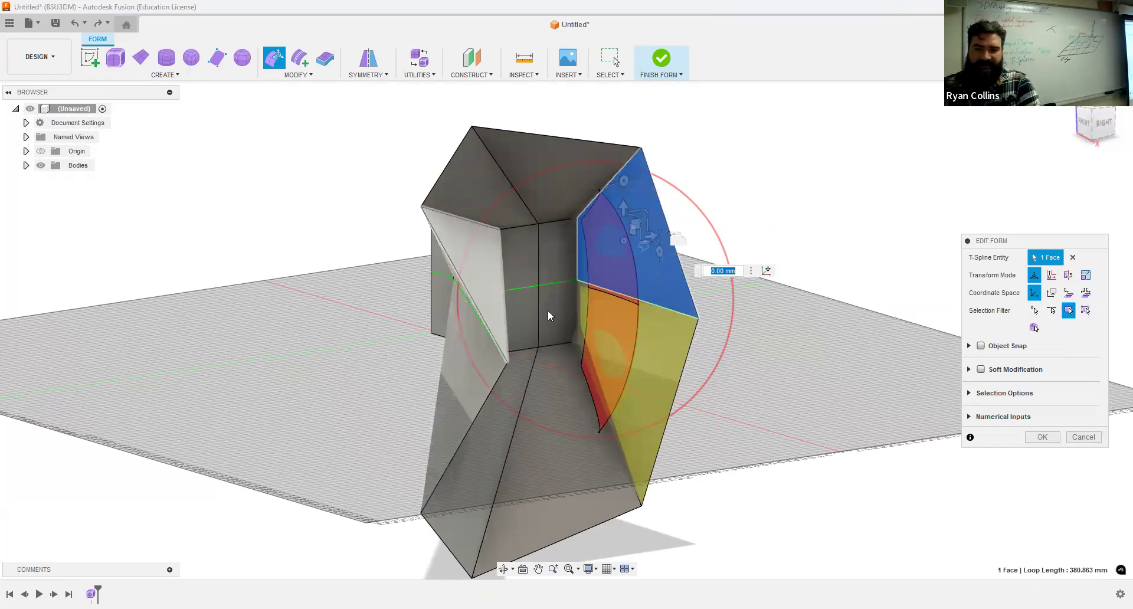
shift+middle_drag(314, 303, 827, 308)
shift+middle_drag(719, 324, 669, 271)
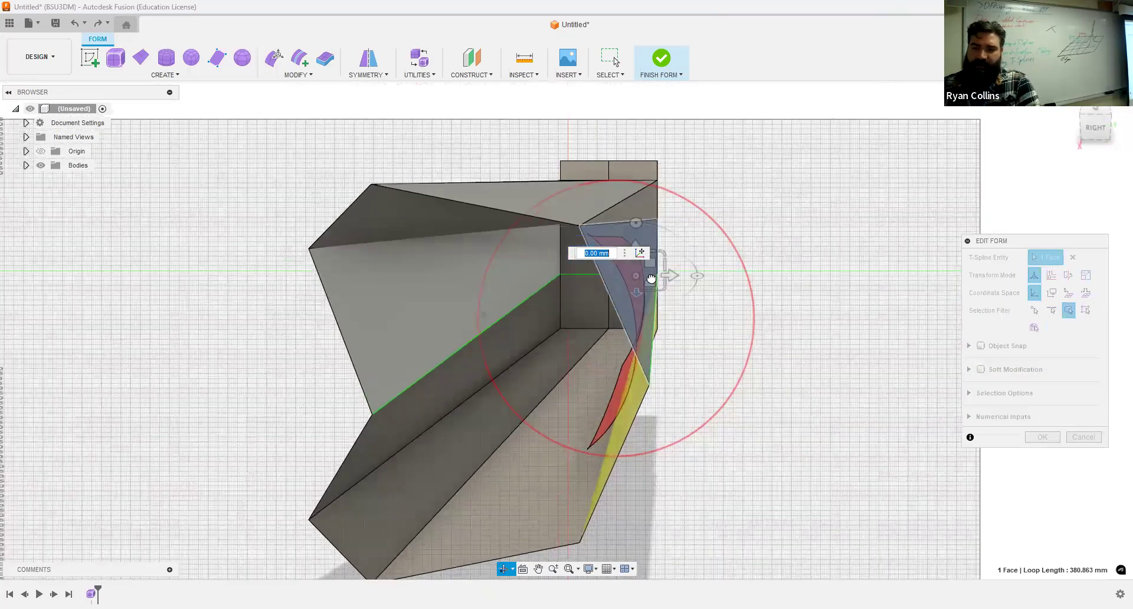
mouse_move(657, 364)
shift+middle_down()
mouse_move(661, 394)
mouse_move(692, 393)
mouse_move(667, 383)
mouse_move(635, 343)
mouse_move(645, 361)
shift+middle_up()
mouse_move(645, 405)
shift+middle_down()
mouse_move(640, 387)
mouse_move(645, 397)
shift+middle_up()
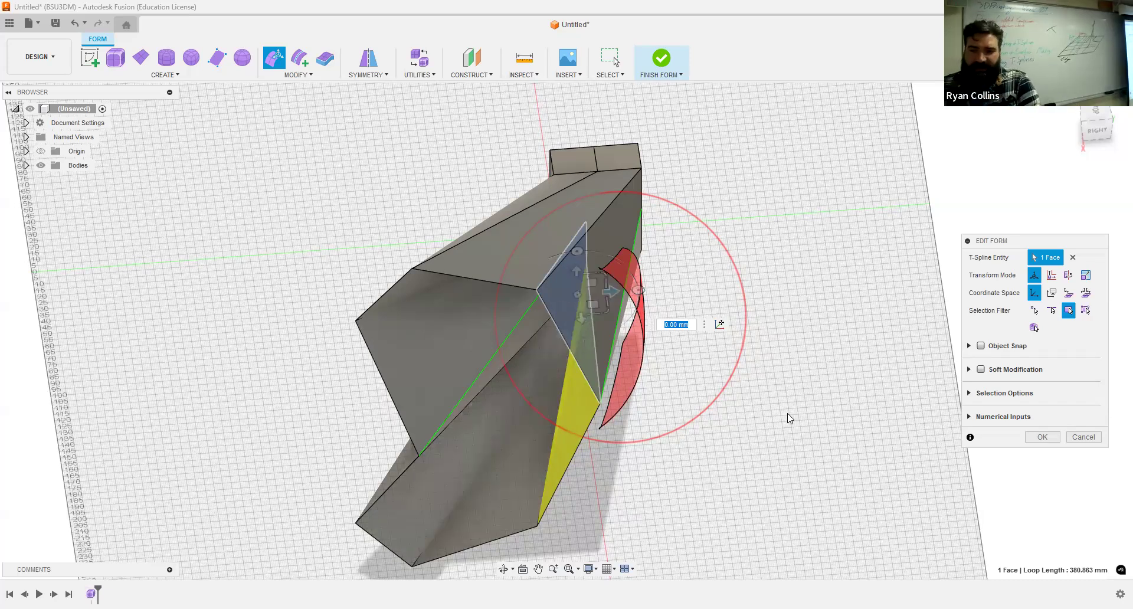
shift+middle_drag(787, 412, 632, 328)
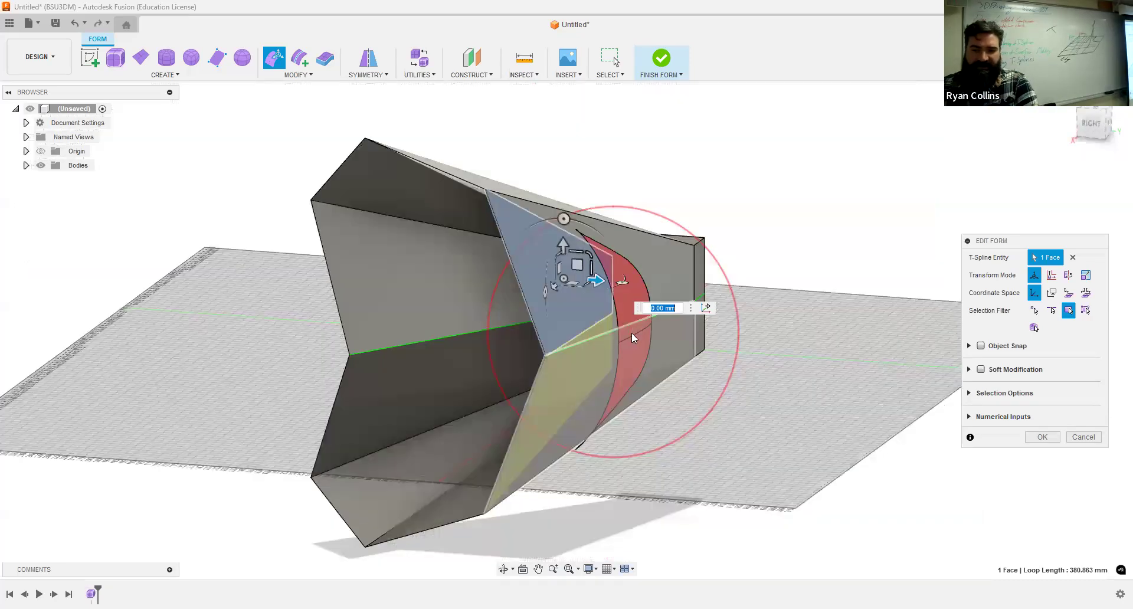
shift+middle_drag(828, 317, 854, 400)
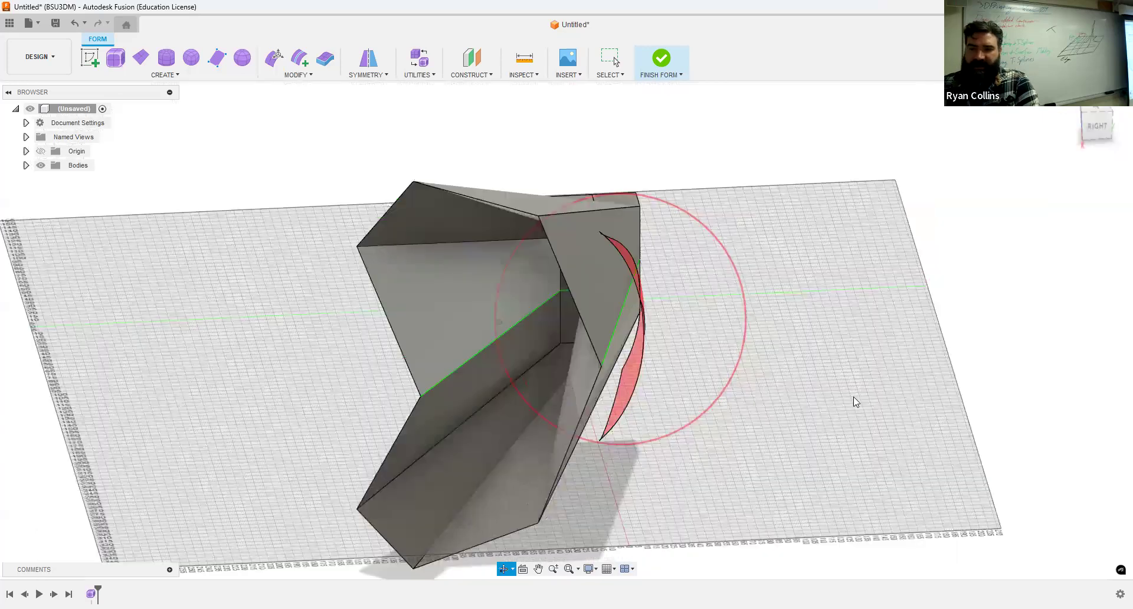
Finish the form, view the body in the solid environment, and reopen the form feature for editing.
click(662, 57)
shift+middle_drag(777, 286, 797, 333)
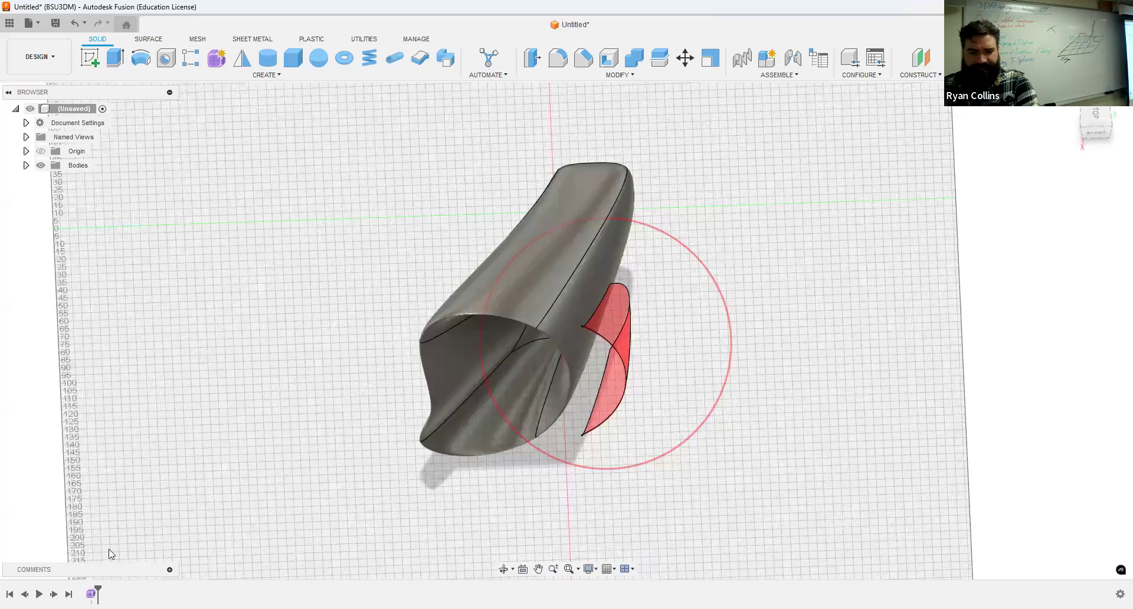
right_click(91, 594)
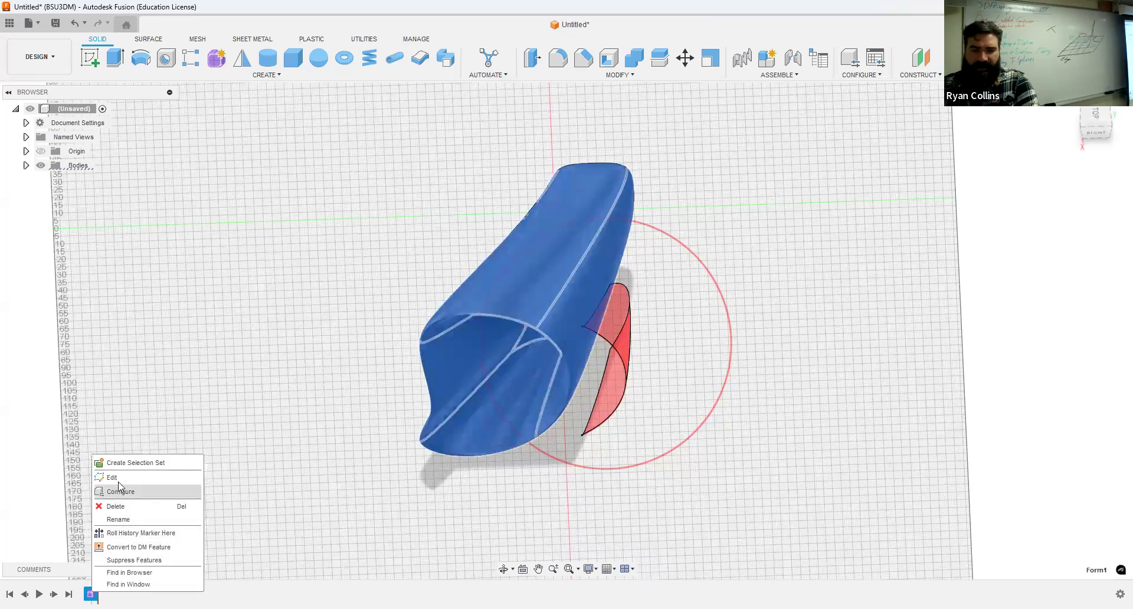
shift+middle_drag(732, 424, 760, 413)
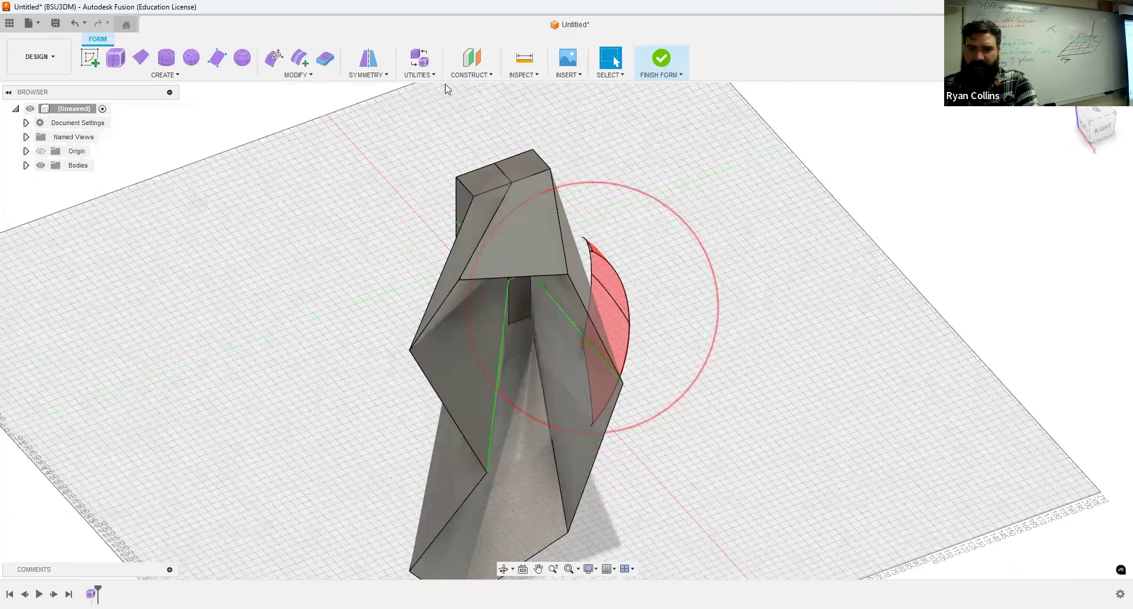
Run AutoRepair on the T-spline body with Repair Body and apply the repair.
click(418, 75)
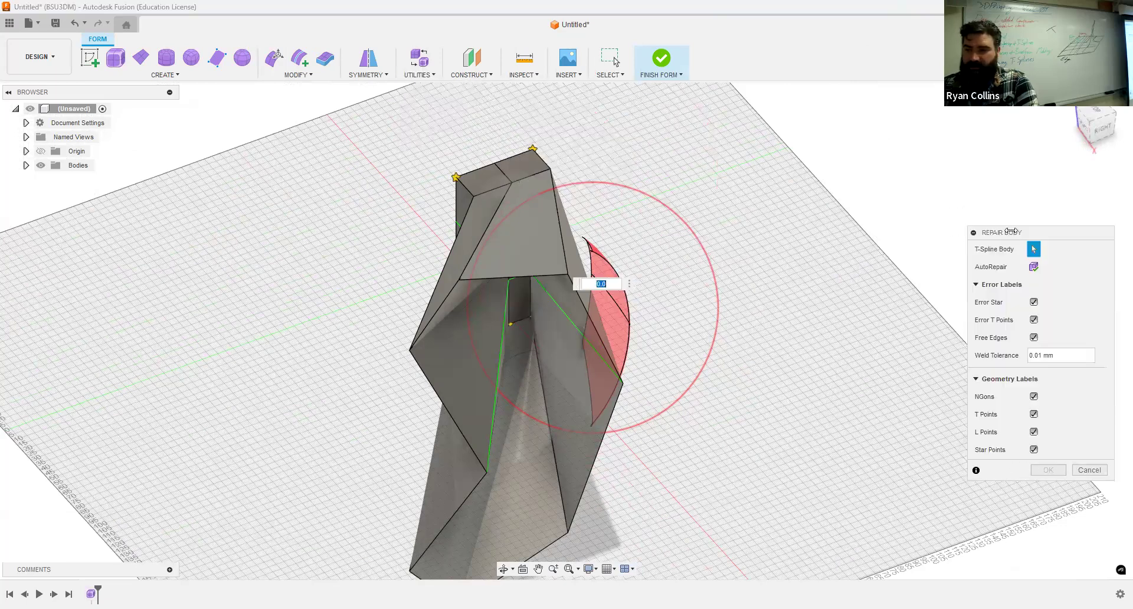
click(1034, 266)
shift+middle_drag(764, 319, 720, 307)
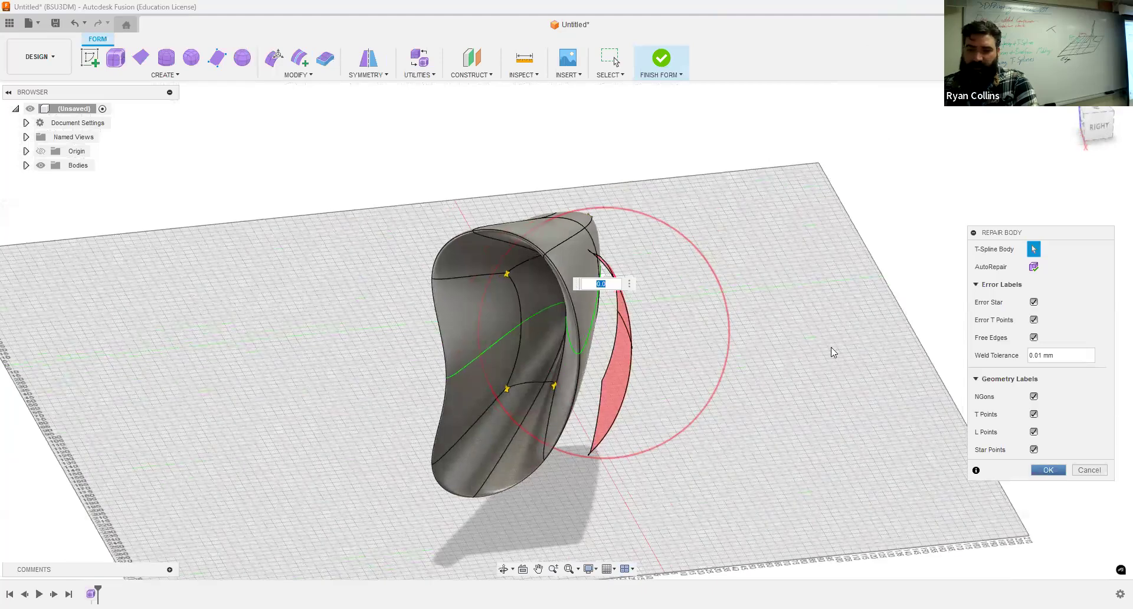
key(Return)
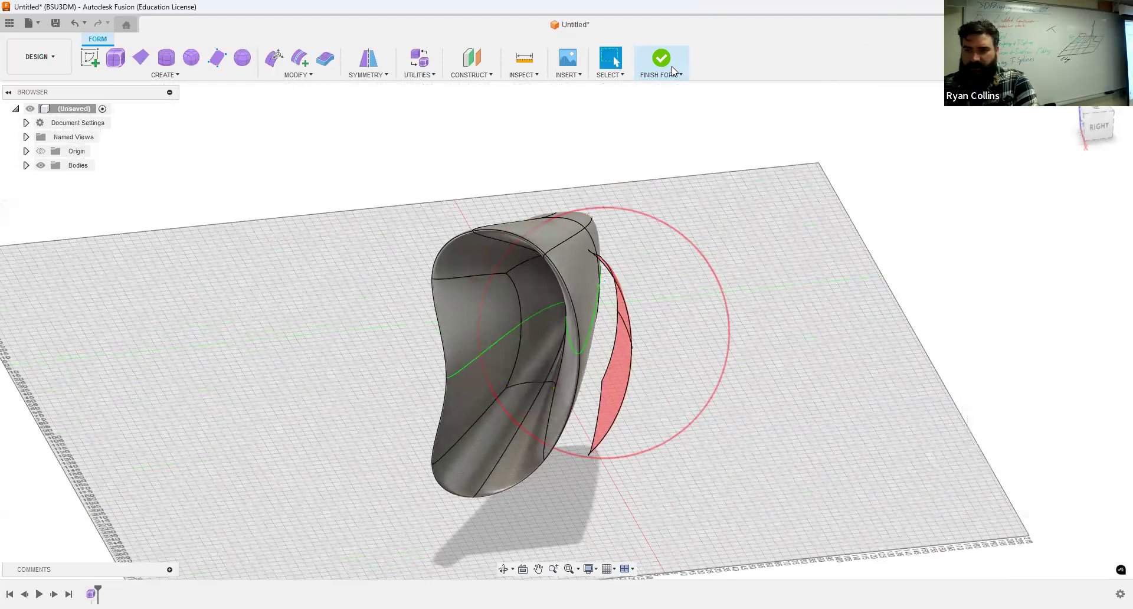
Finish the repaired form, inspect the converted body from several angles, and reopen the form feature for editing.
click(663, 66)
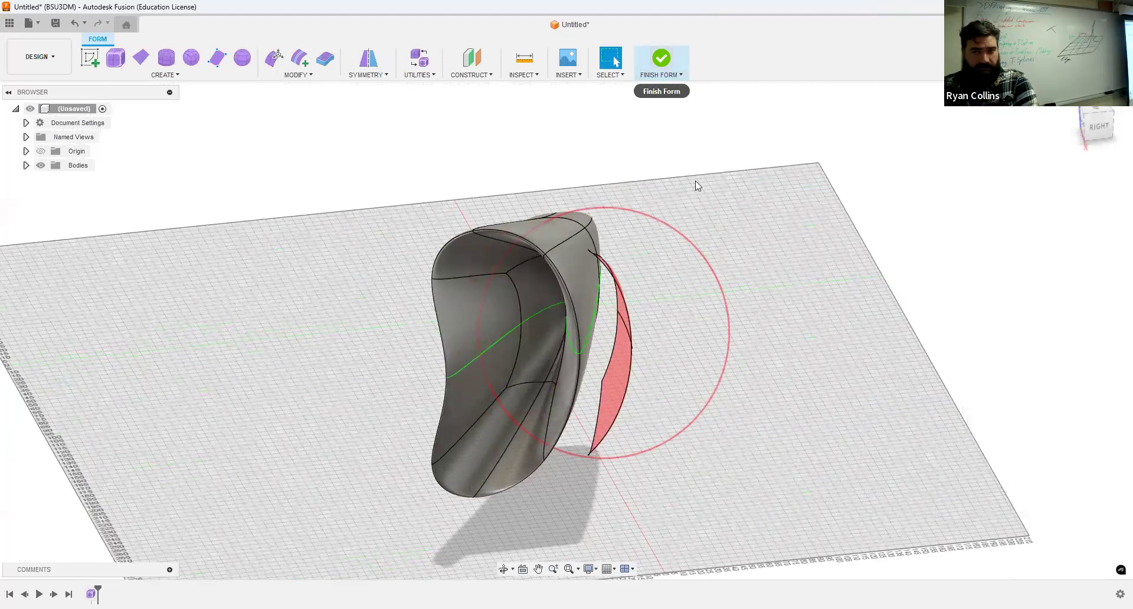
shift+middle_drag(752, 368, 715, 367)
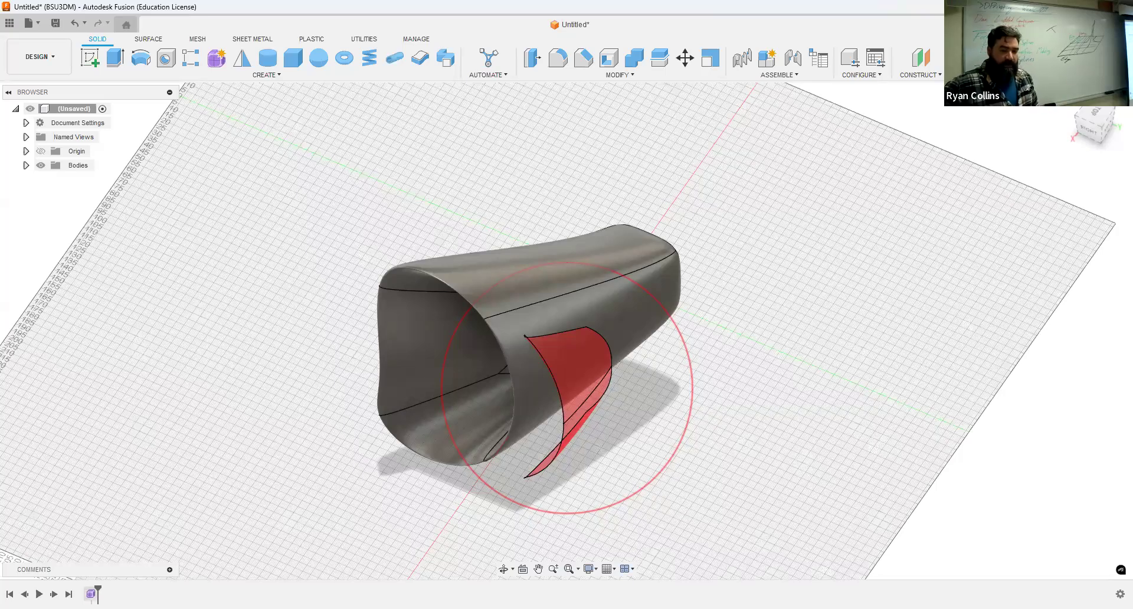
right_click(91, 593)
click(114, 481)
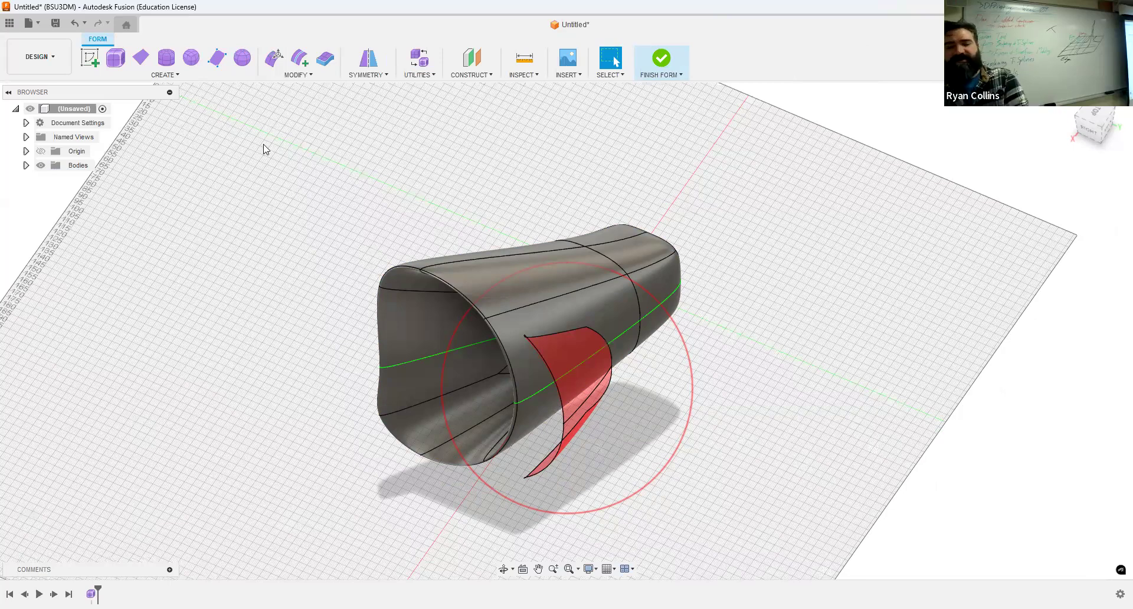
Place a center-rectangle T-spline plane about 148 by 108 mm on the ground plane beside the body, divided into 3 width faces.
click(141, 59)
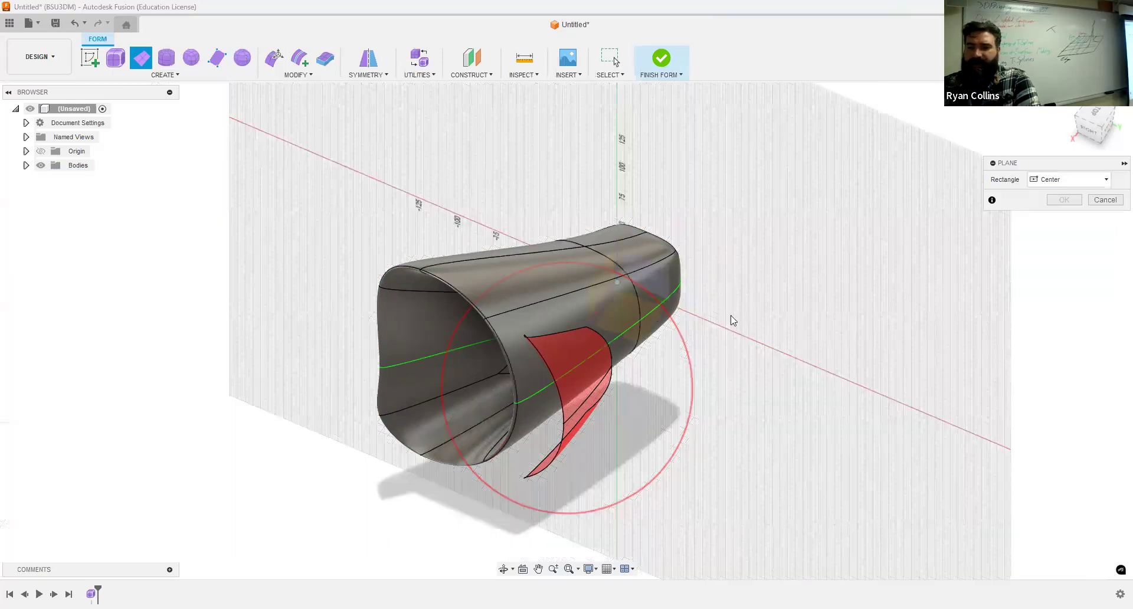
click(635, 331)
middle_drag(336, 172, 429, 289)
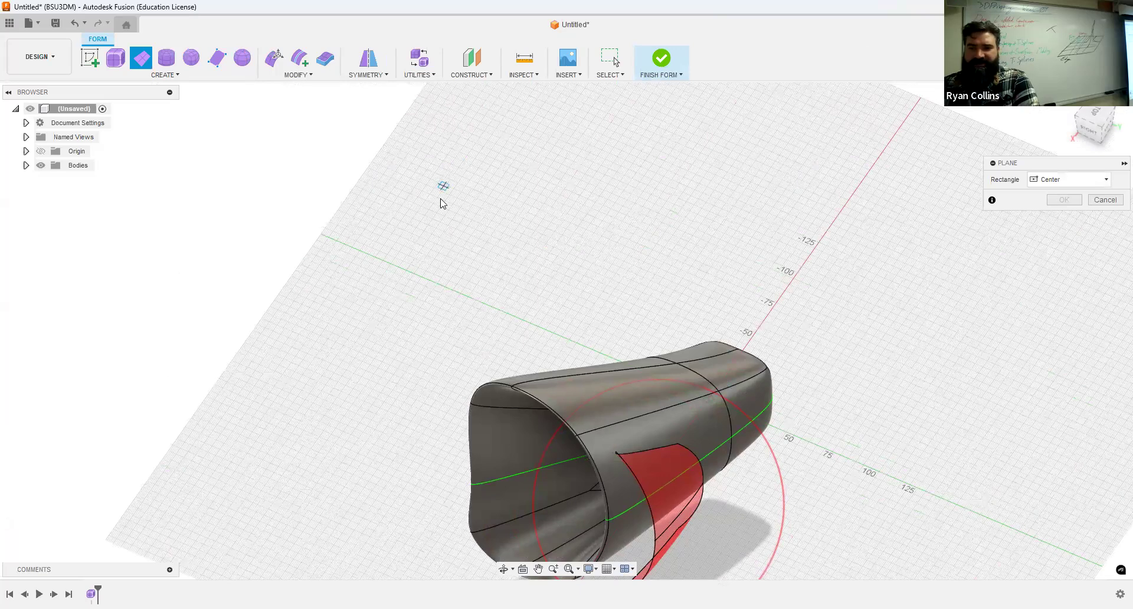
click(587, 145)
middle_drag(678, 286, 573, 335)
mouse_move(291, 229)
mouse_down()
mouse_move(312, 237)
mouse_move(284, 224)
mouse_up()
Give the new plane Mirror symmetry with Length Symmetry enabled and create it.
click(1083, 256)
click(1061, 277)
click(1055, 286)
click(1055, 286)
click(1055, 268)
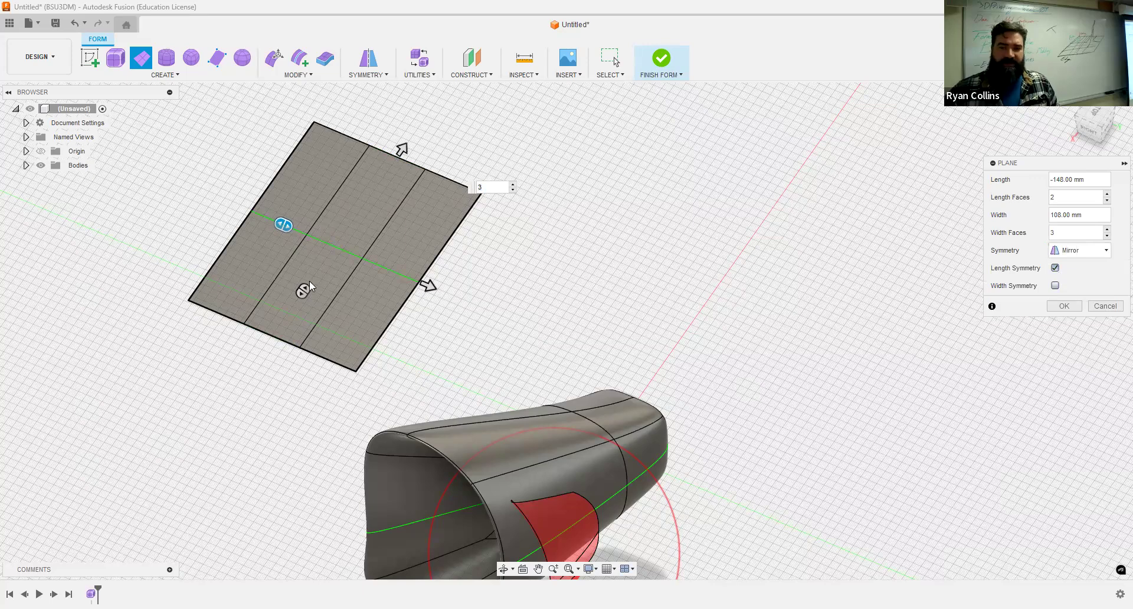
click(1065, 305)
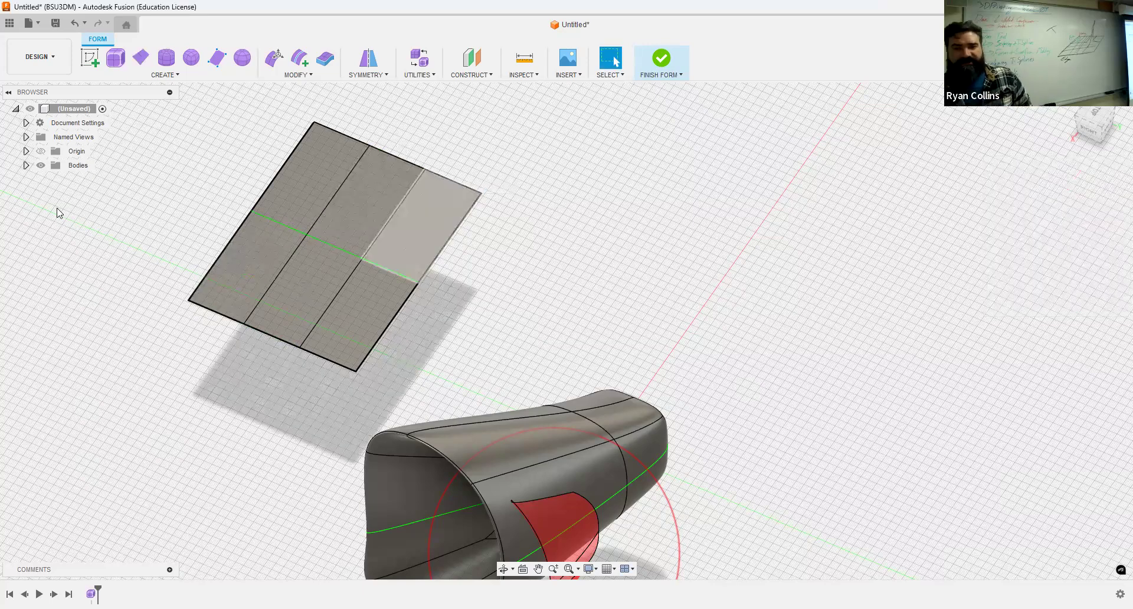
Expand the Bodies folder, finish the form, and compare the solid body with the flat surface body.
click(26, 165)
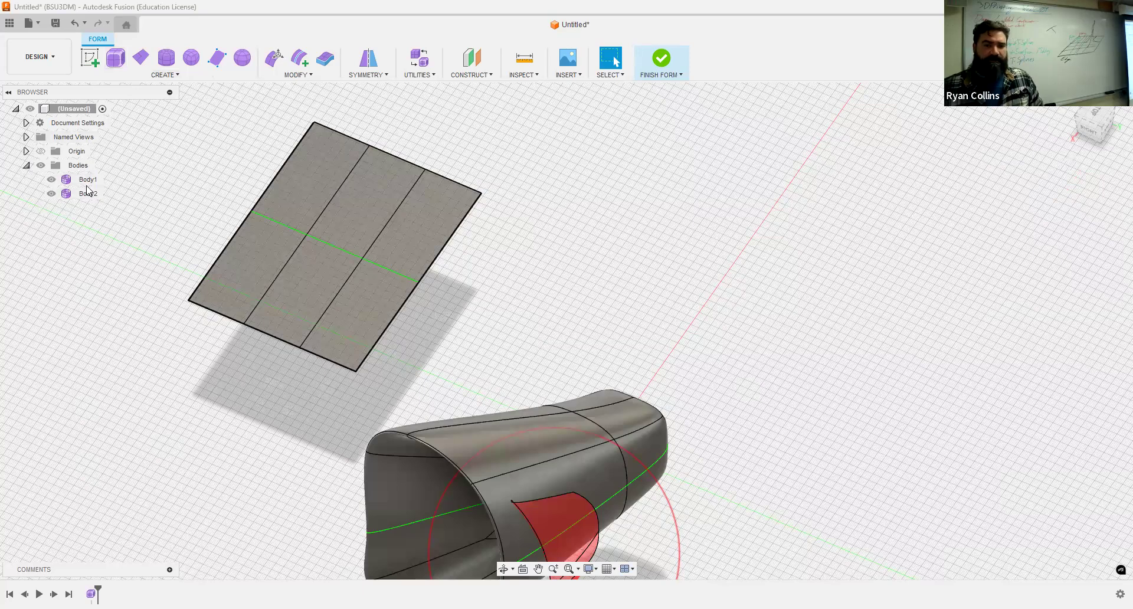
click(661, 58)
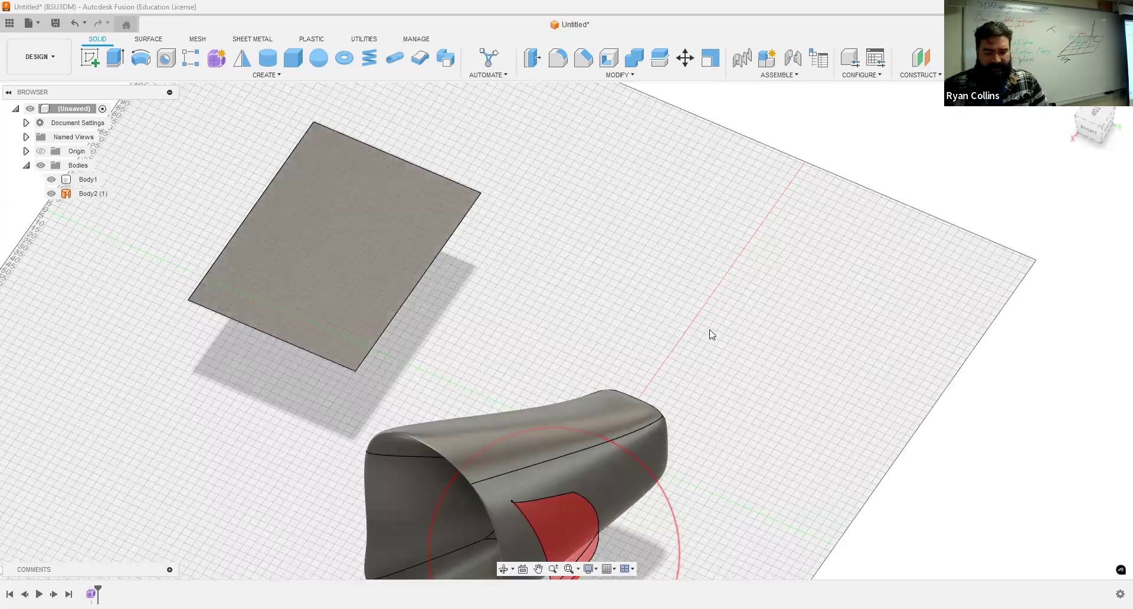
shift+middle_drag(507, 273, 731, 135)
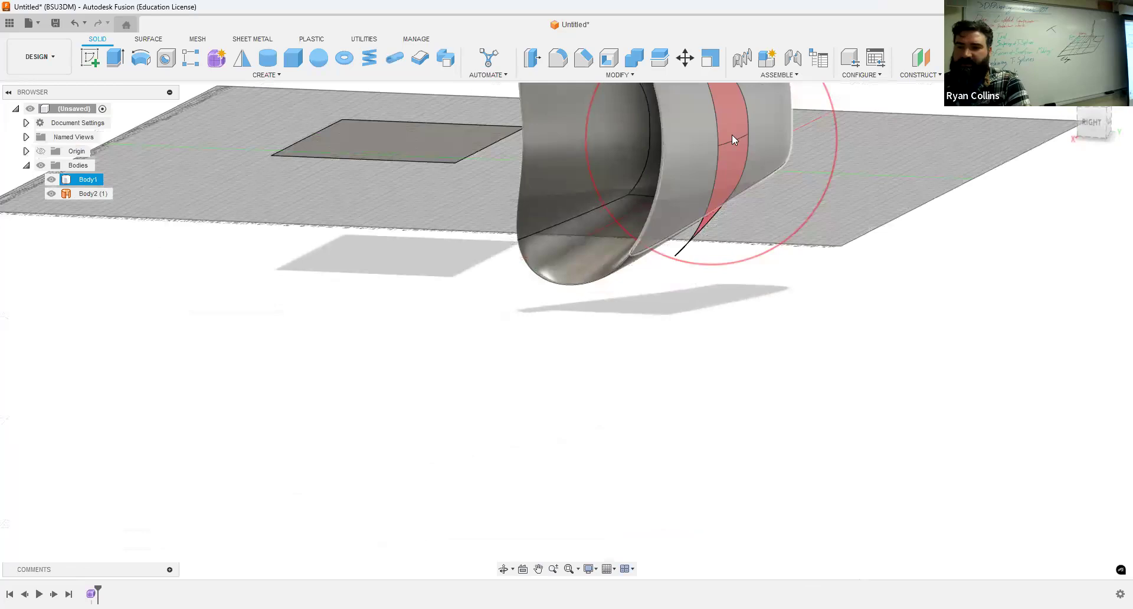
click(731, 135)
shift+middle_drag(766, 256, 691, 298)
click(221, 349)
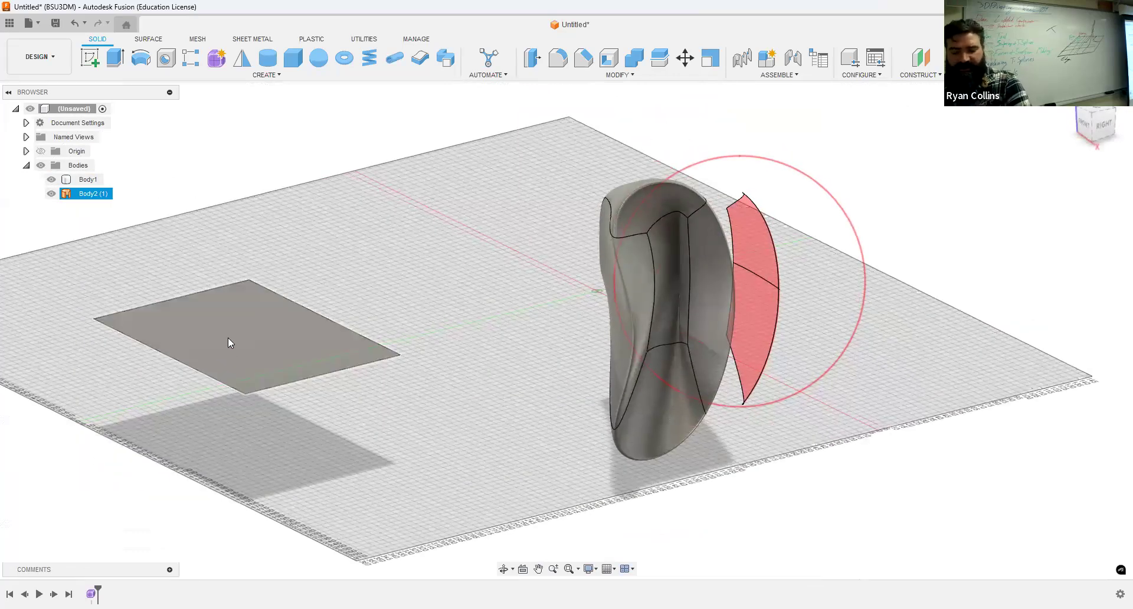
click(349, 310)
Turn on component color cycling and examine the flat surface body.
key(shift+n)
shift+middle_drag(402, 305, 373, 271)
click(334, 288)
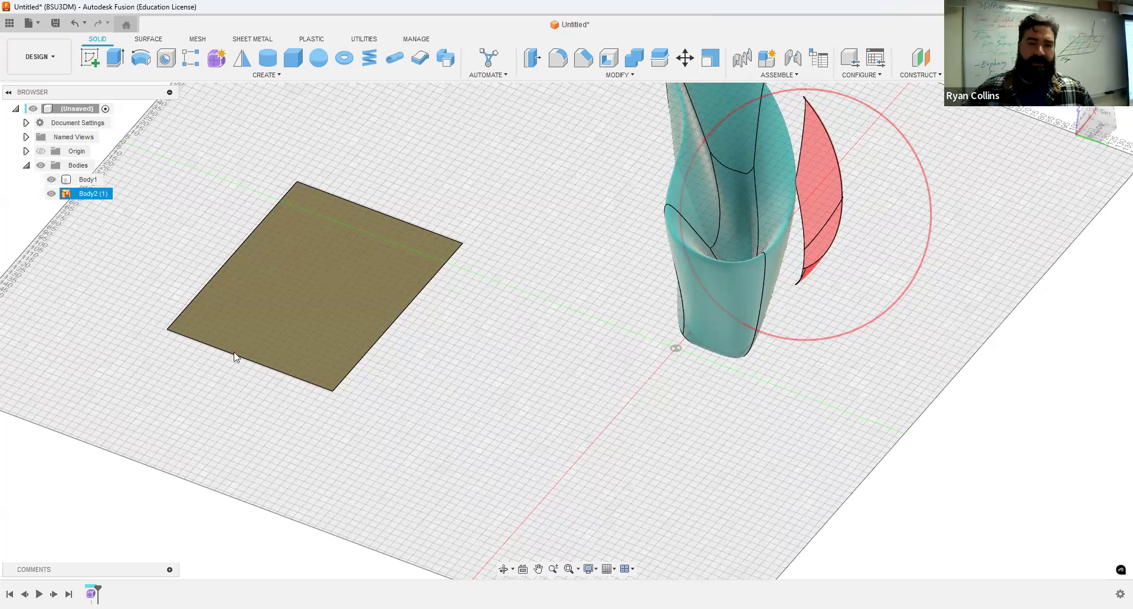
click(182, 350)
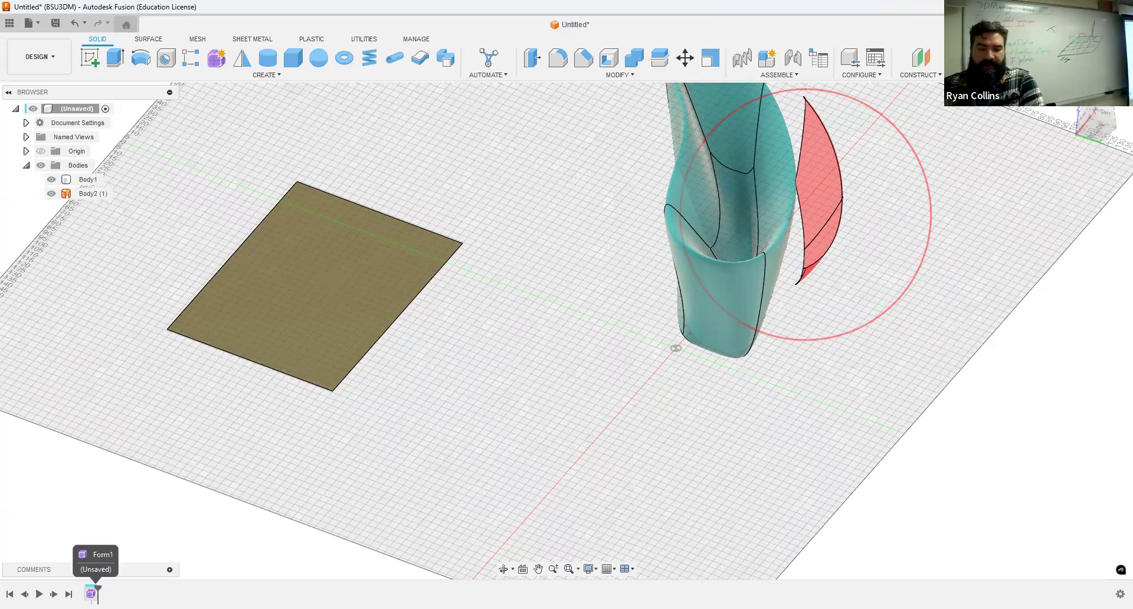
Reopen the form and use Edit Form with the Face filter to pull a mirrored middle face of the plane vertically into an arch.
right_click(92, 593)
shift+middle_drag(507, 341, 565, 219)
click(274, 58)
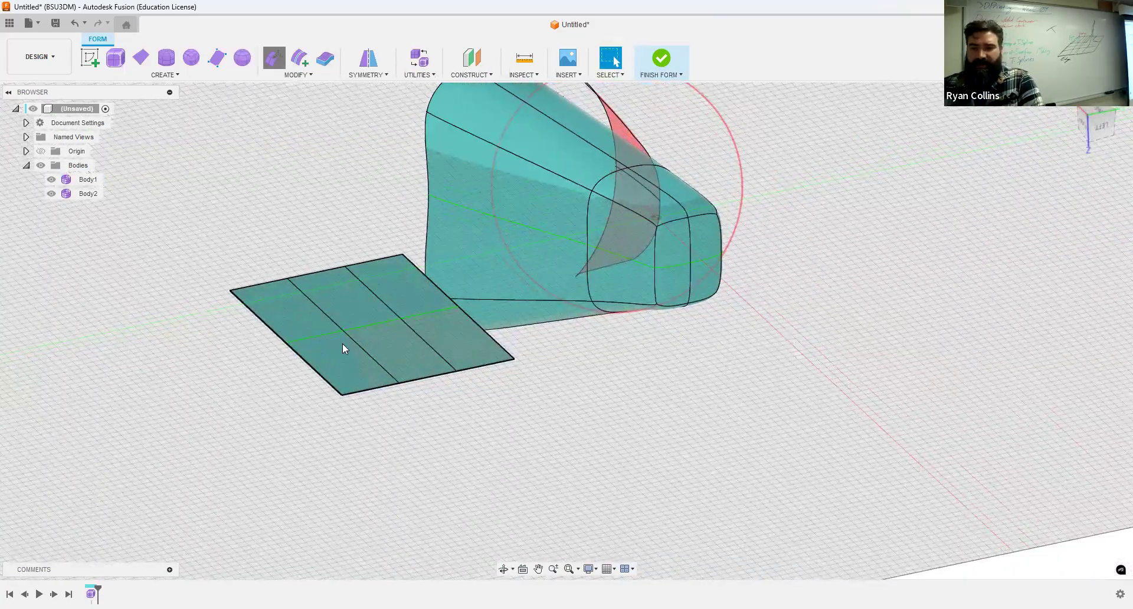
click(1068, 311)
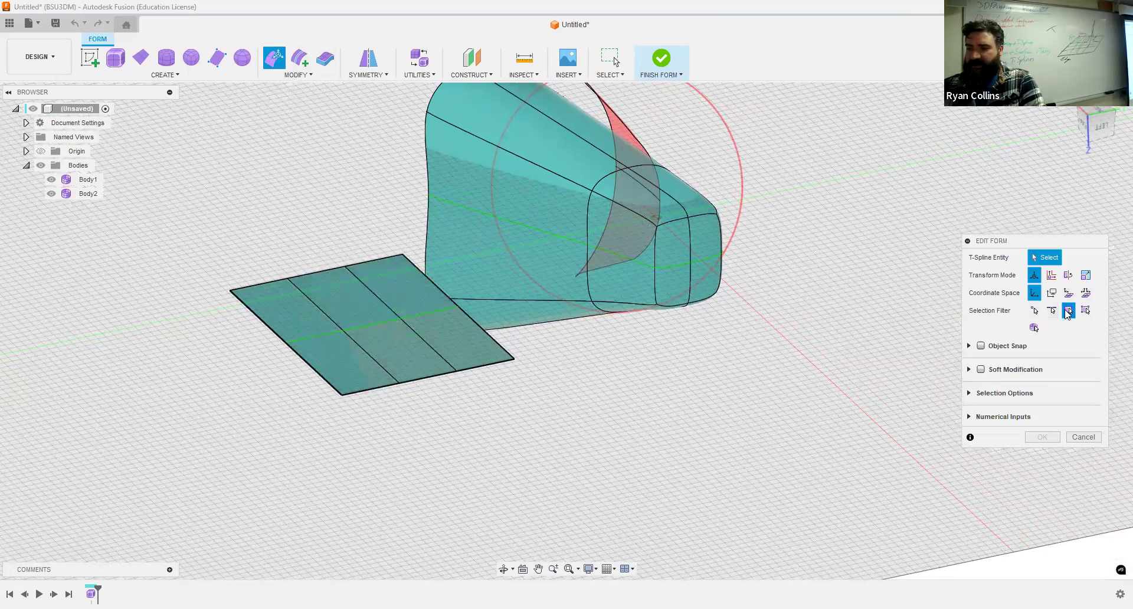
click(350, 315)
click(353, 293)
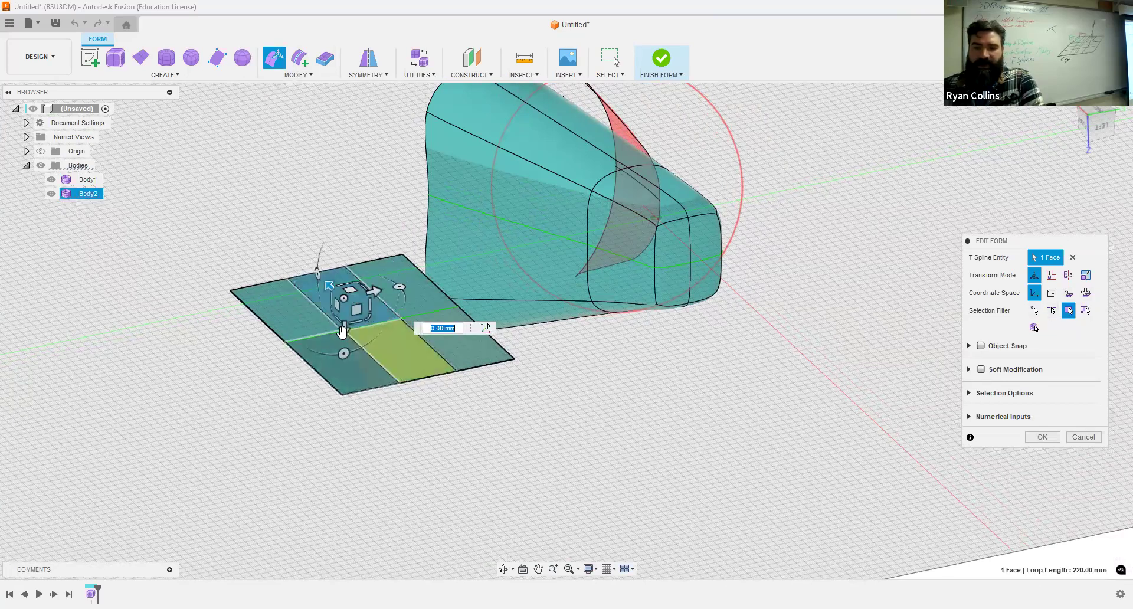
drag(347, 249, 347, 234)
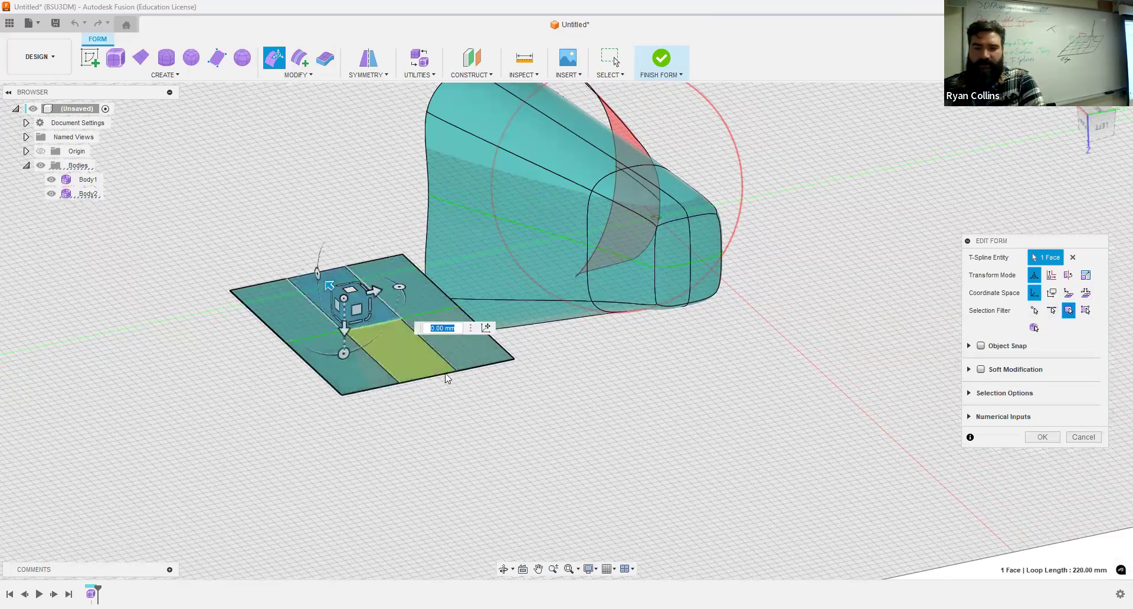
shift+middle_drag(432, 375, 472, 358)
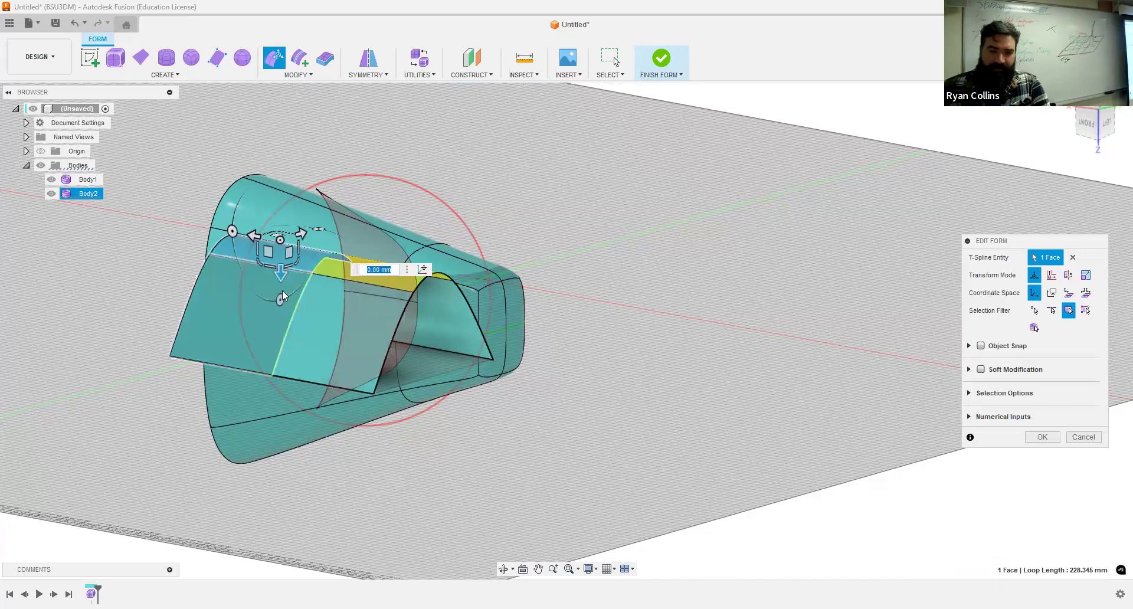
Try extruding only one mirrored crown face of the arched plane vertically, and undo the extrusion.
click(280, 273)
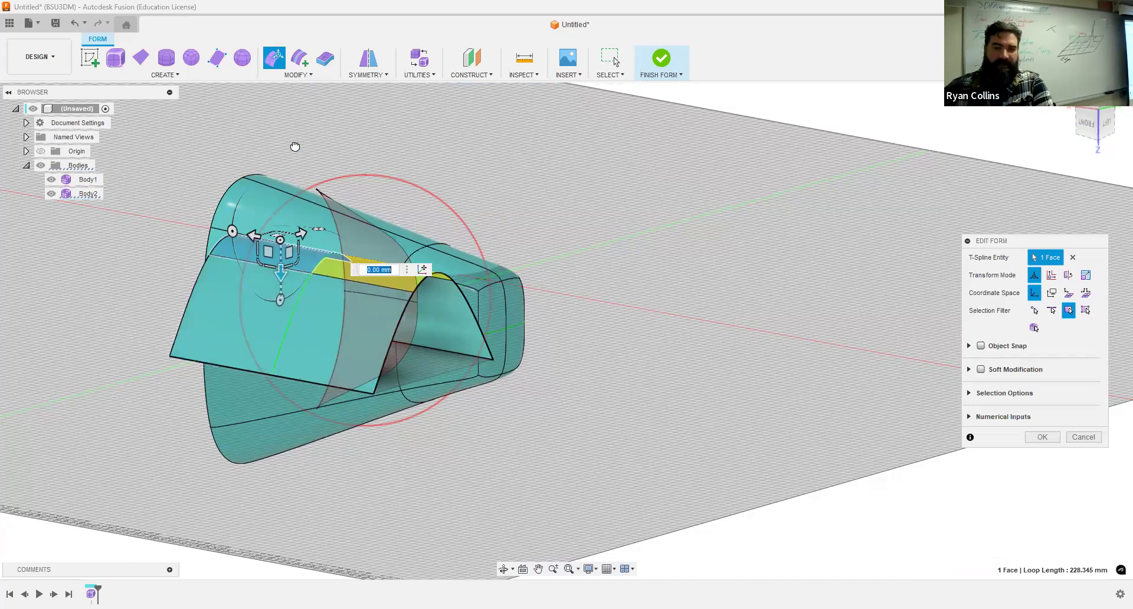
shift+middle_drag(590, 282, 632, 305)
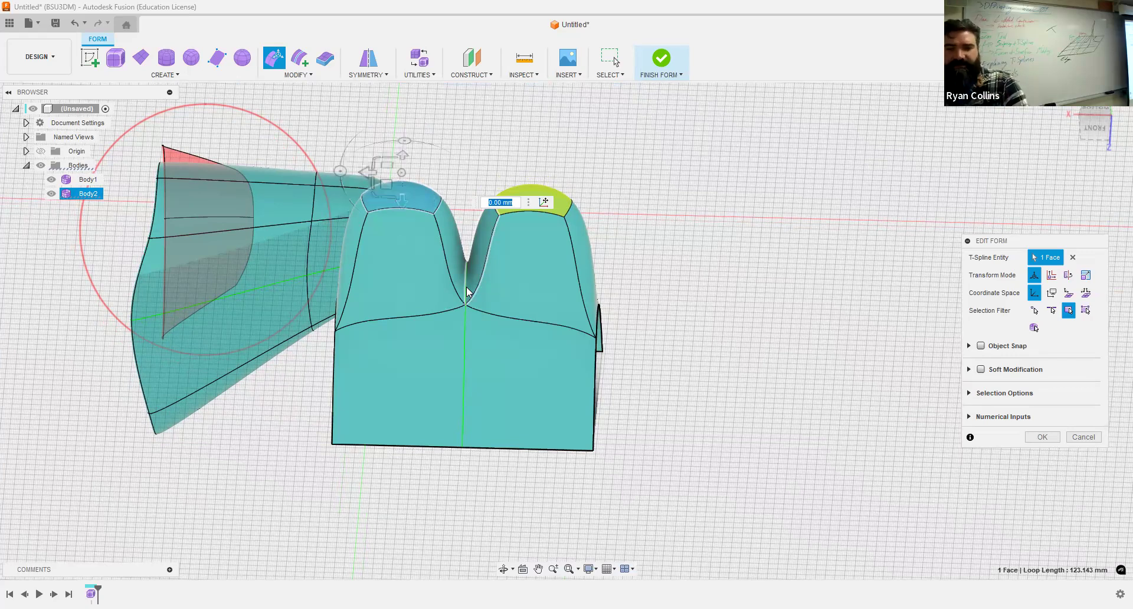
key(ctrl+z)
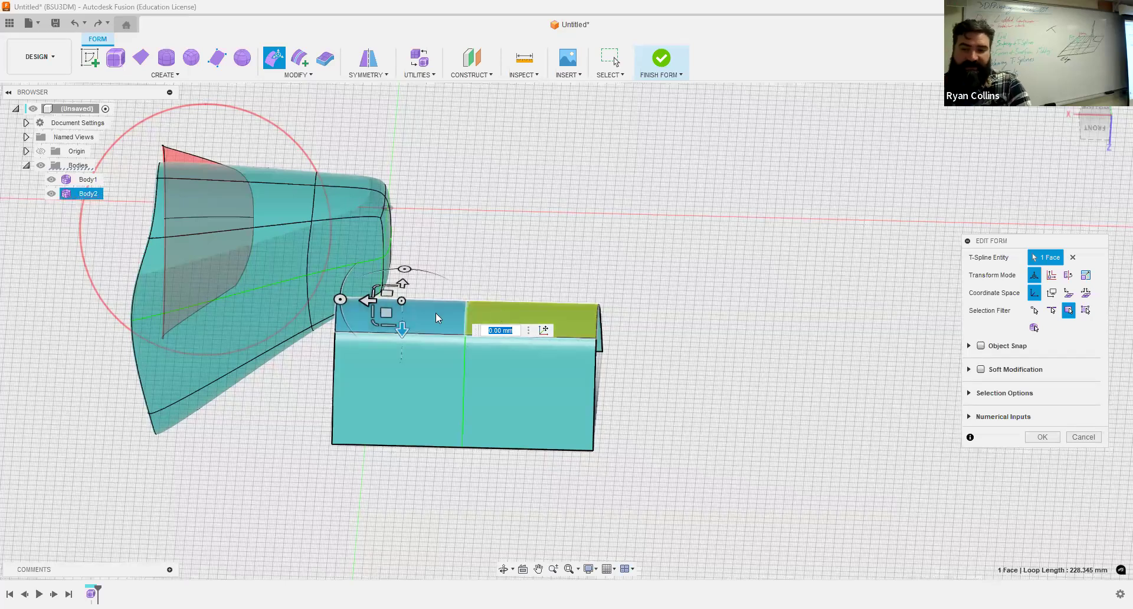
Select both crown faces of the arched plane, extrude them vertically together across the symmetry line, and accept the edit.
shift+click(467, 328)
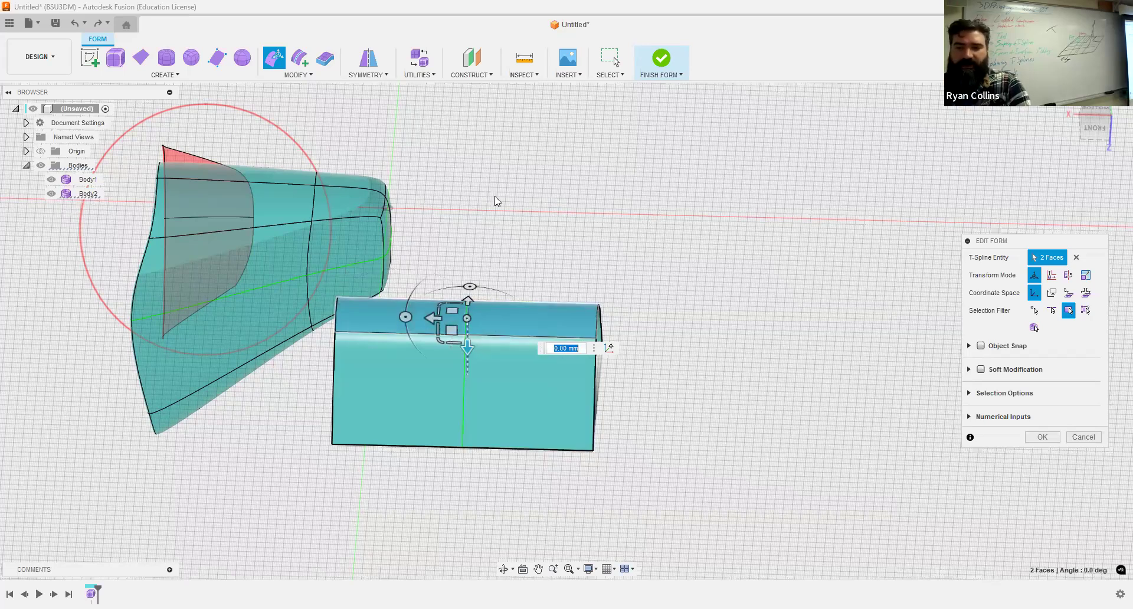
shift+middle_drag(639, 334, 669, 300)
shift+middle_drag(470, 271, 516, 297)
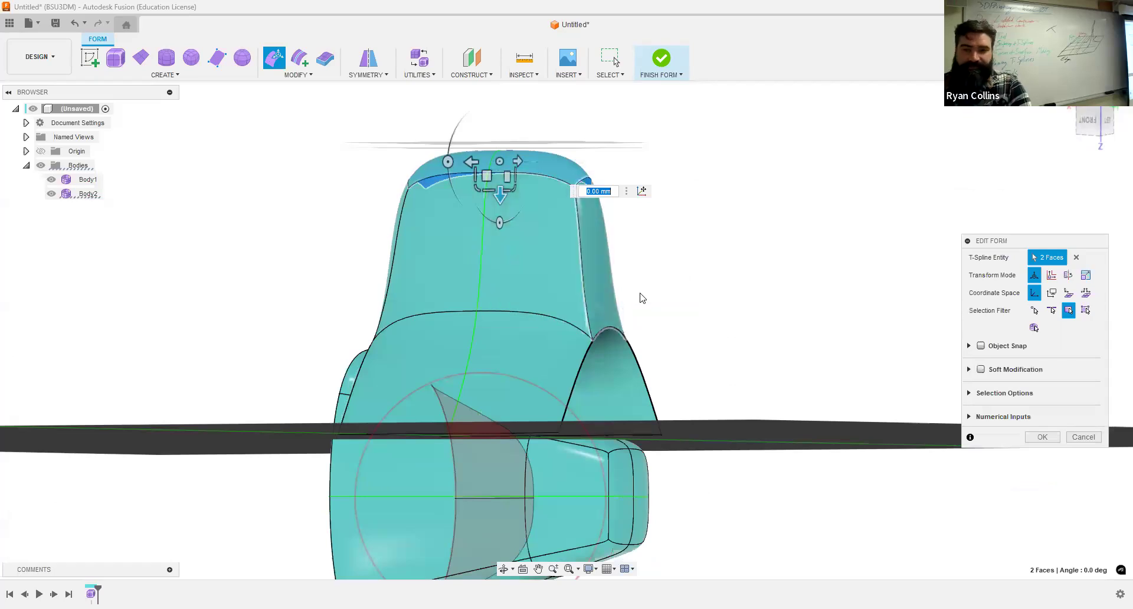
scroll(640, 297, down, 2)
scroll(677, 314, up, 2)
click(1040, 434)
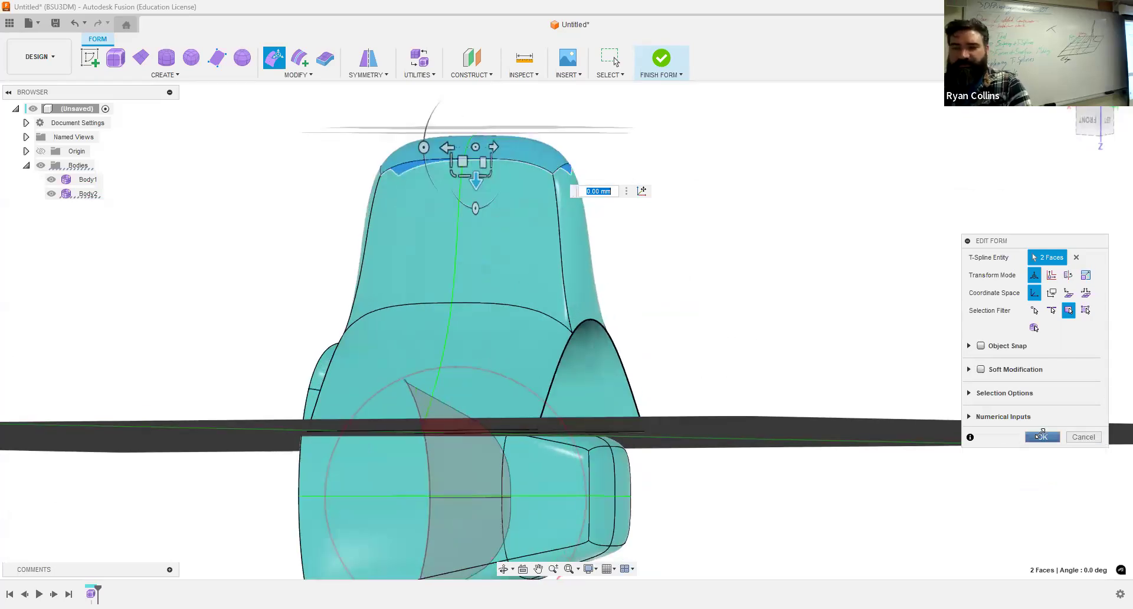
Delete a mirrored corner face near the narrow end of the closed T-spline body, inspect the opening, and clear the selection.
shift+middle_drag(695, 248, 1109, 343)
middle_drag(1109, 343, 870, 326)
scroll(811, 253, up, 2)
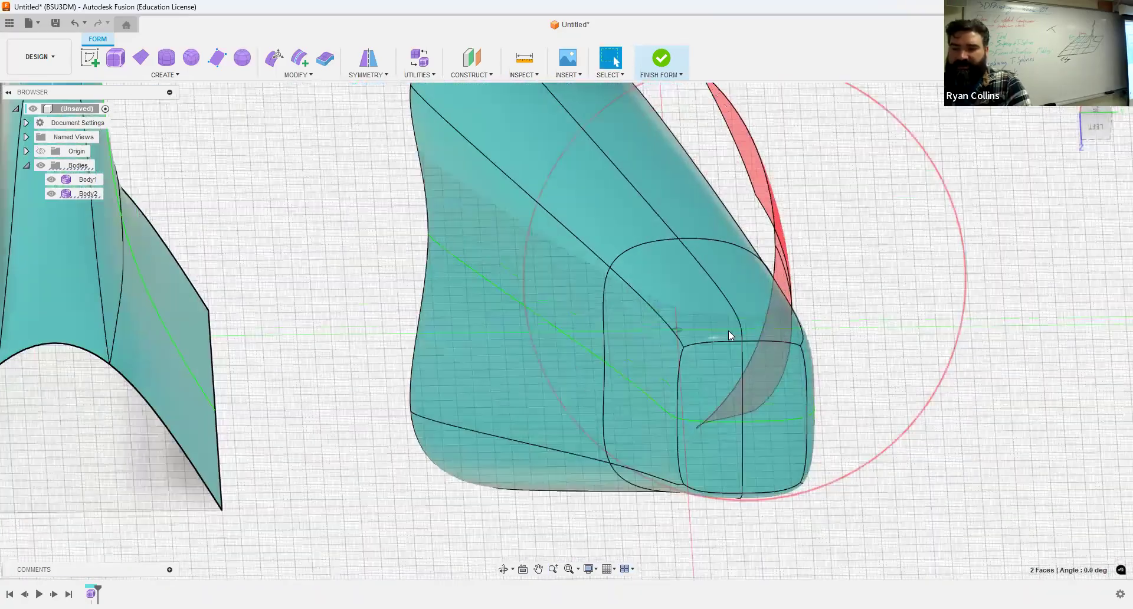
shift+middle_drag(730, 302, 750, 272)
click(749, 278)
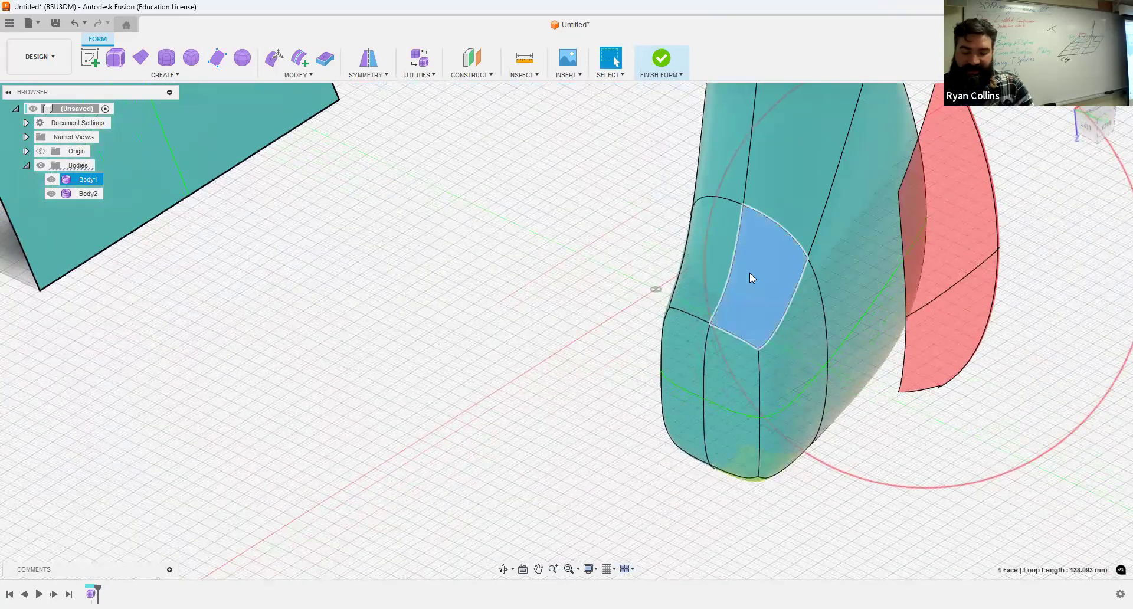
key(Delete)
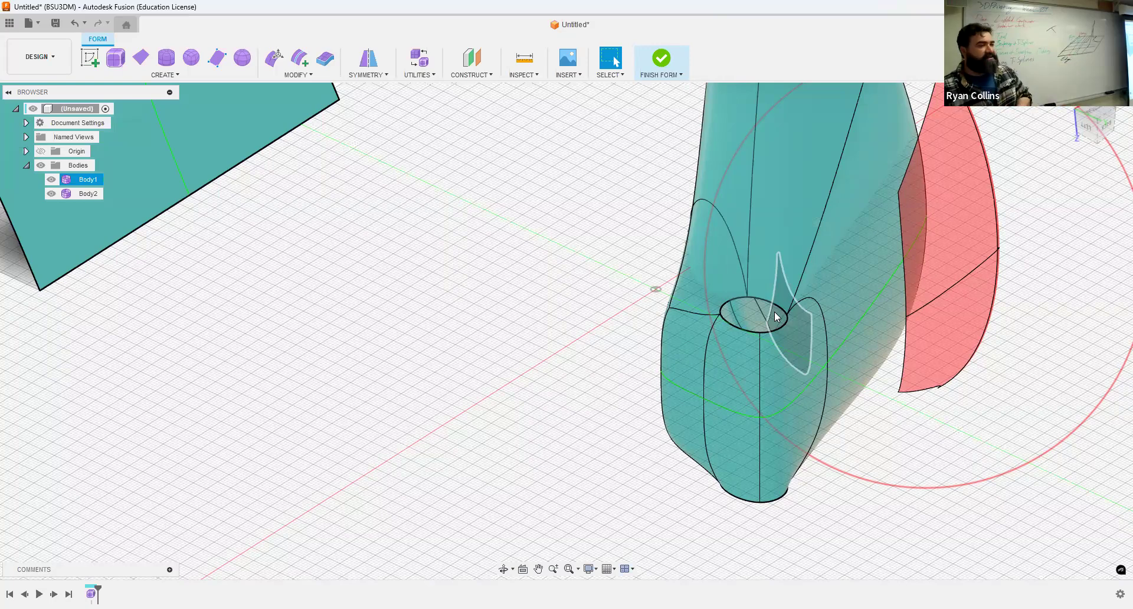
shift+middle_drag(776, 313, 754, 341)
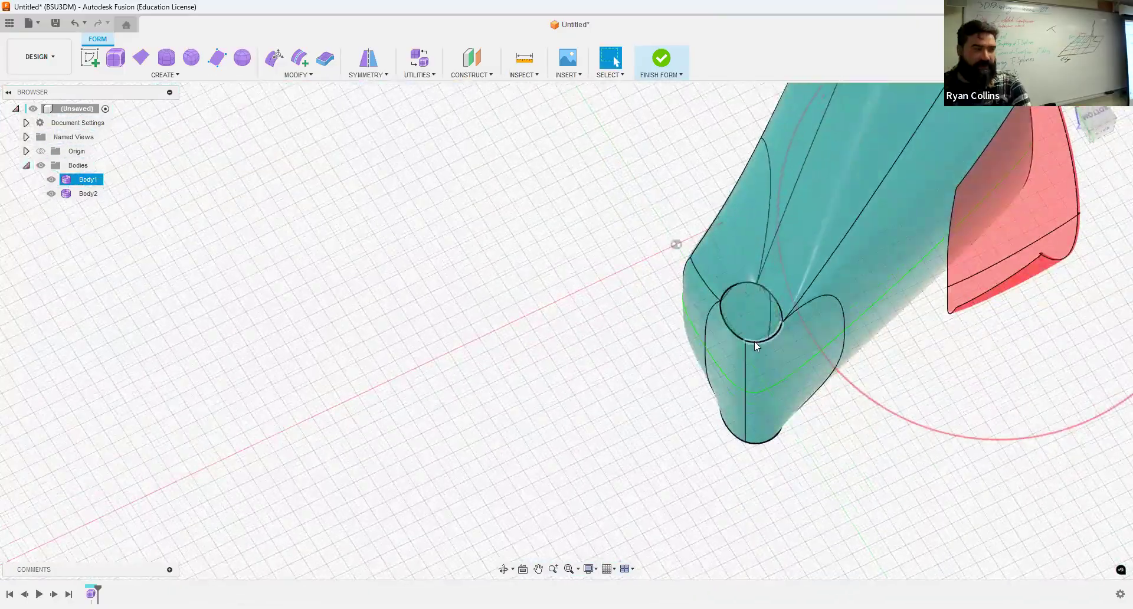
click(379, 156)
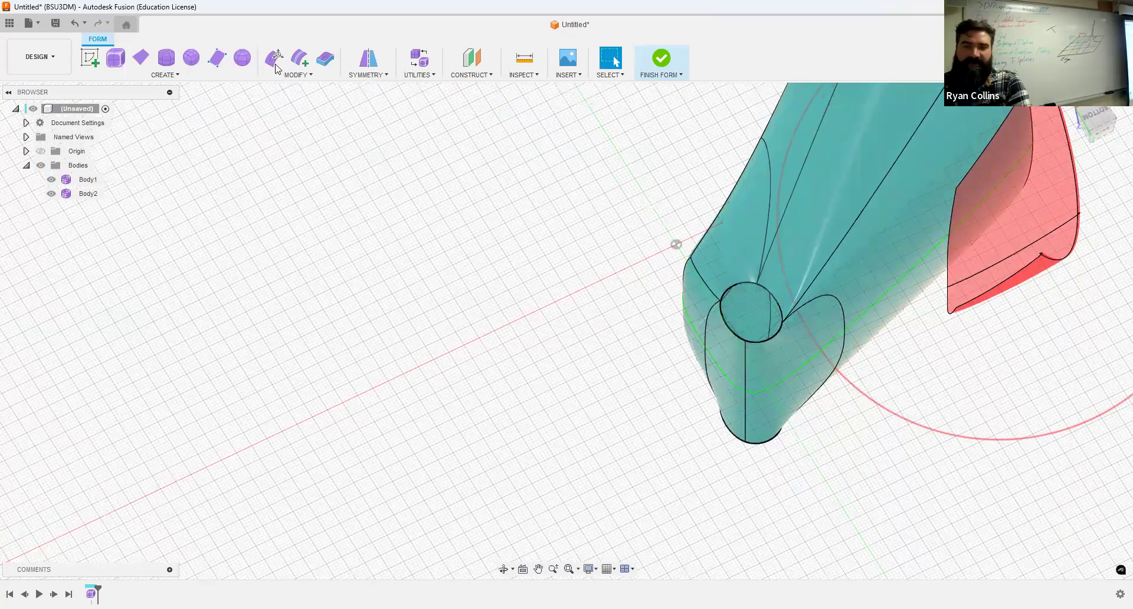
Use Edit Form with the Edge filter to select the rim loop of the corner opening, extrude it outward, and rotate it 40 degrees.
click(273, 61)
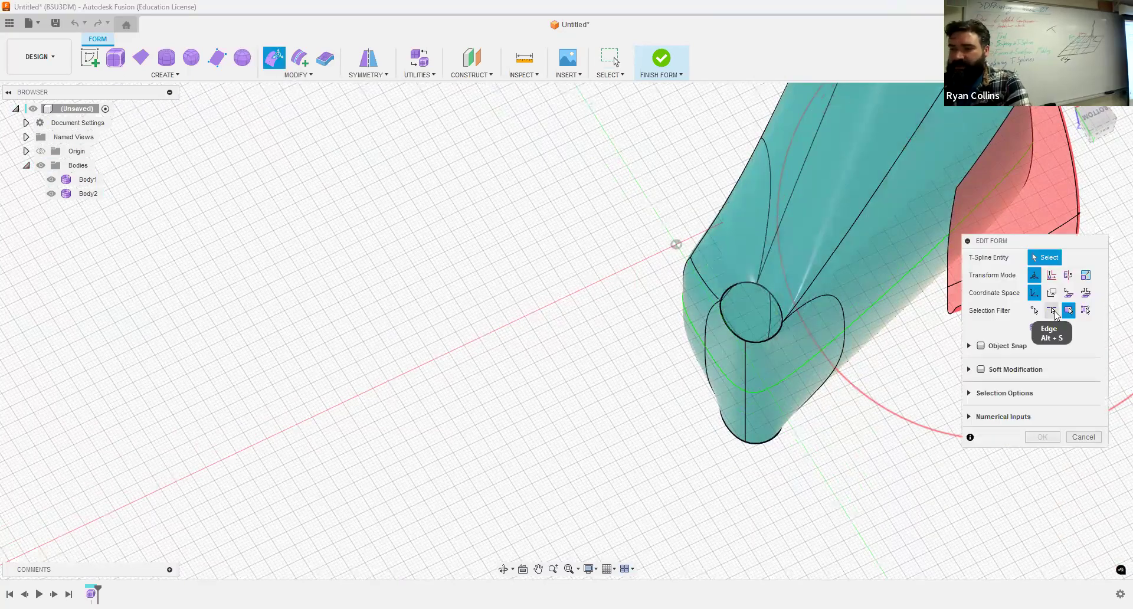
click(1054, 314)
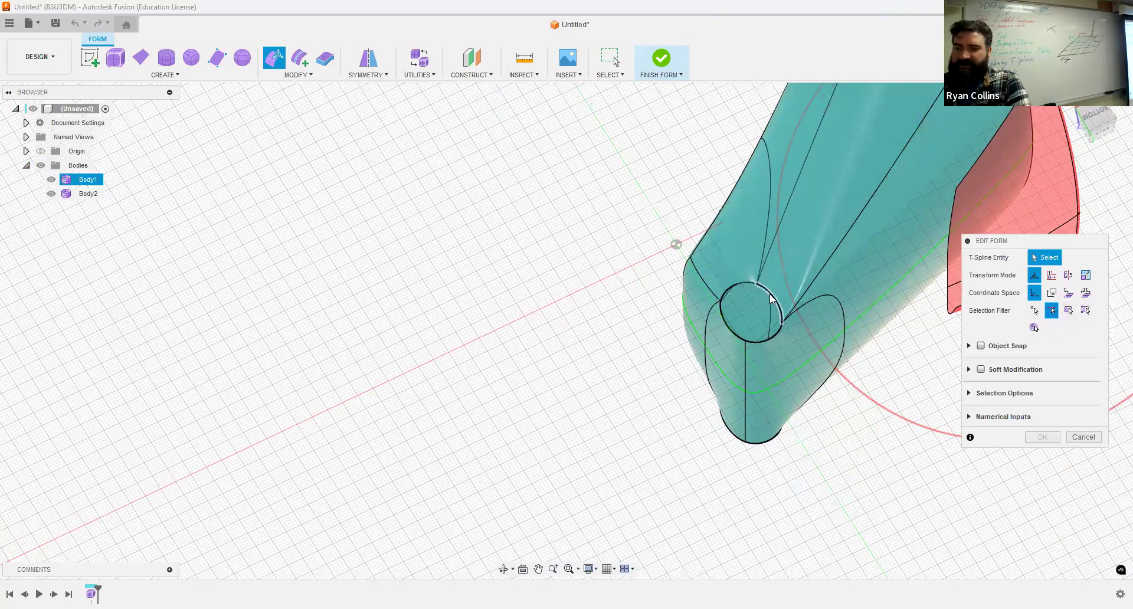
double_click(732, 288)
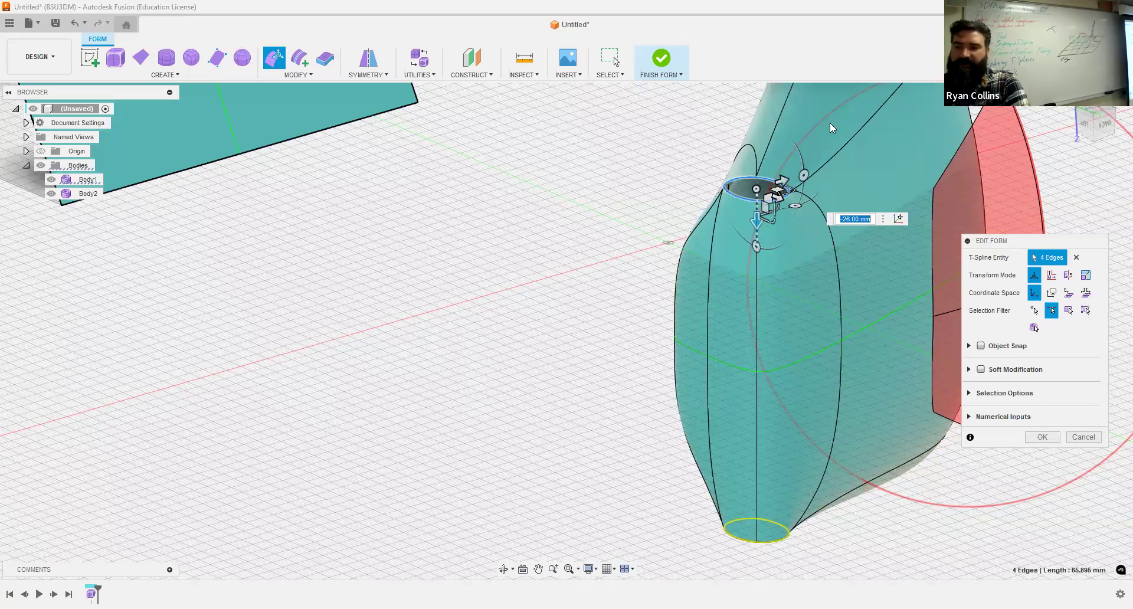
shift+middle_drag(828, 259, 788, 258)
shift+middle_drag(655, 203, 661, 197)
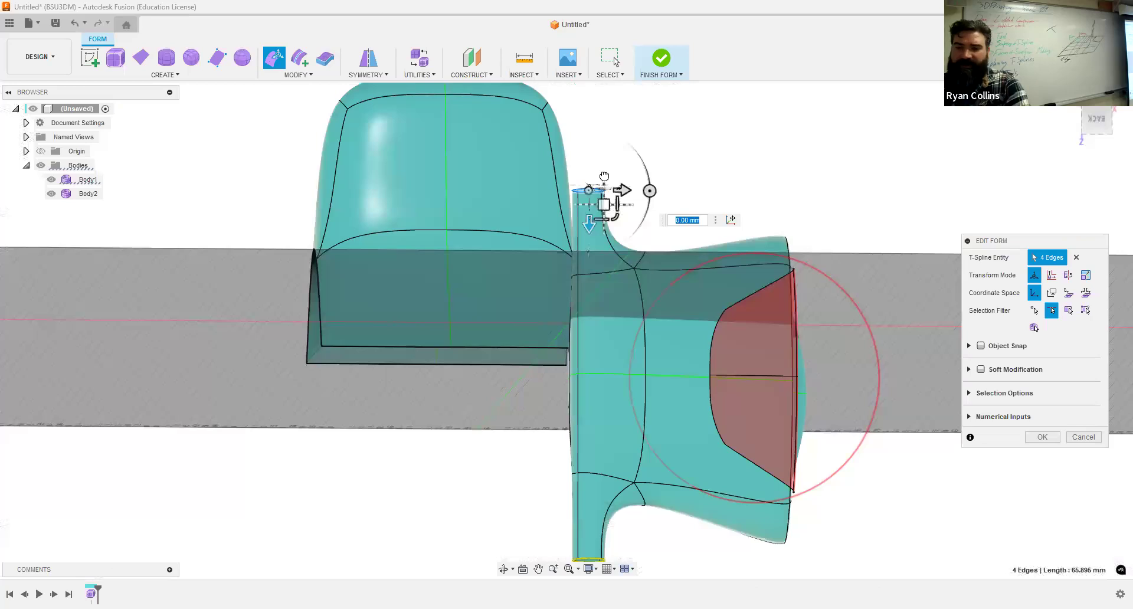
drag(575, 147, 567, 101)
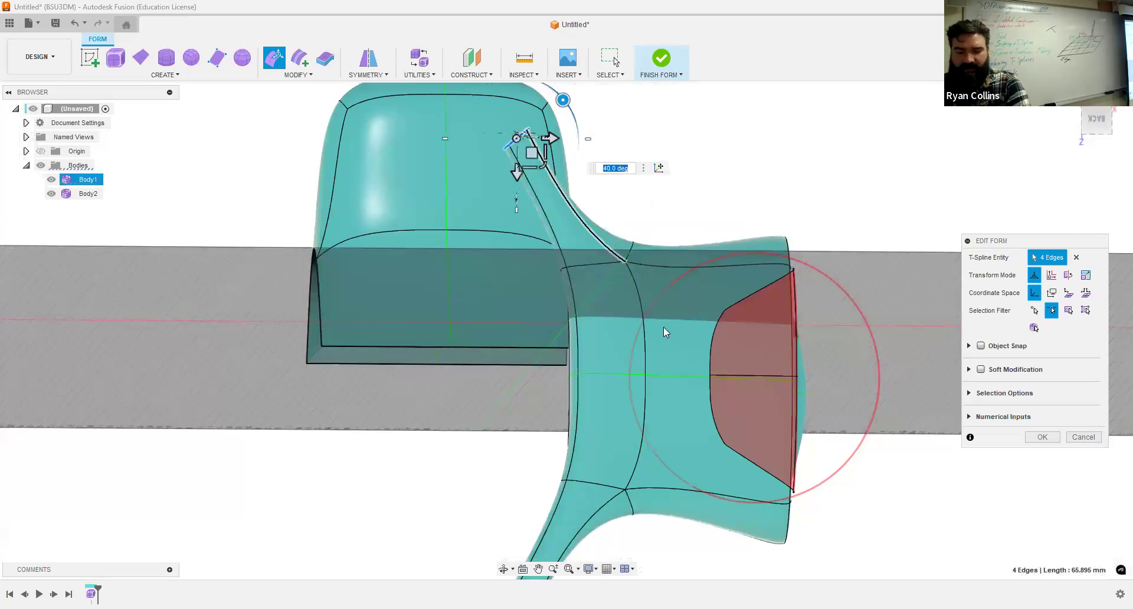
Keep extruding the open rim into a long curved tube, rotating successive ends by 30 and 50 degrees, and accept the edit.
middle_drag(532, 152, 585, 235)
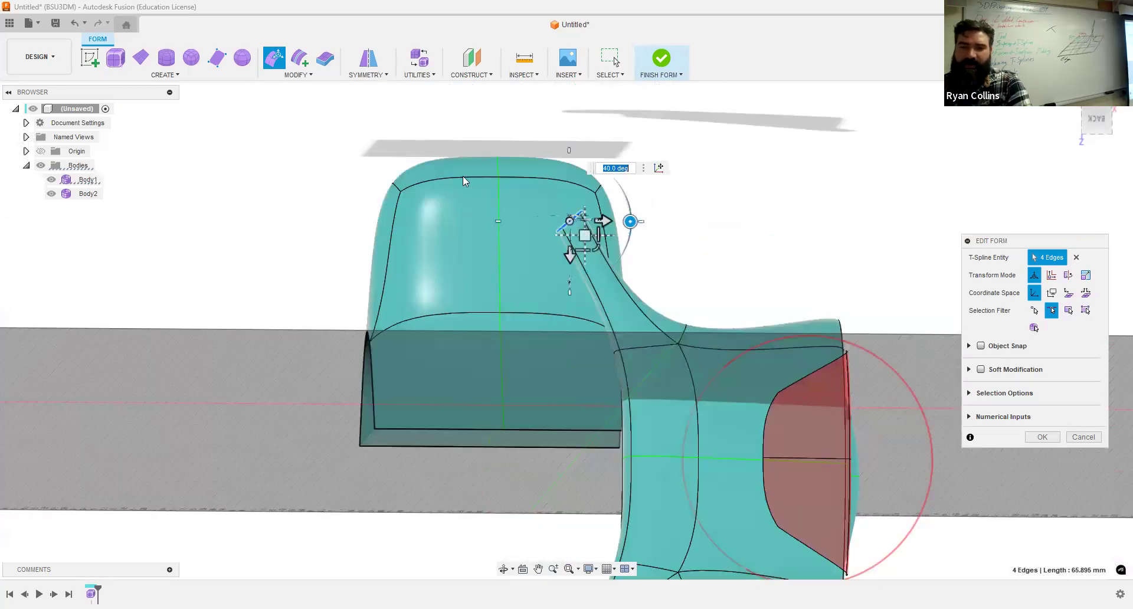
drag(475, 171, 465, 141)
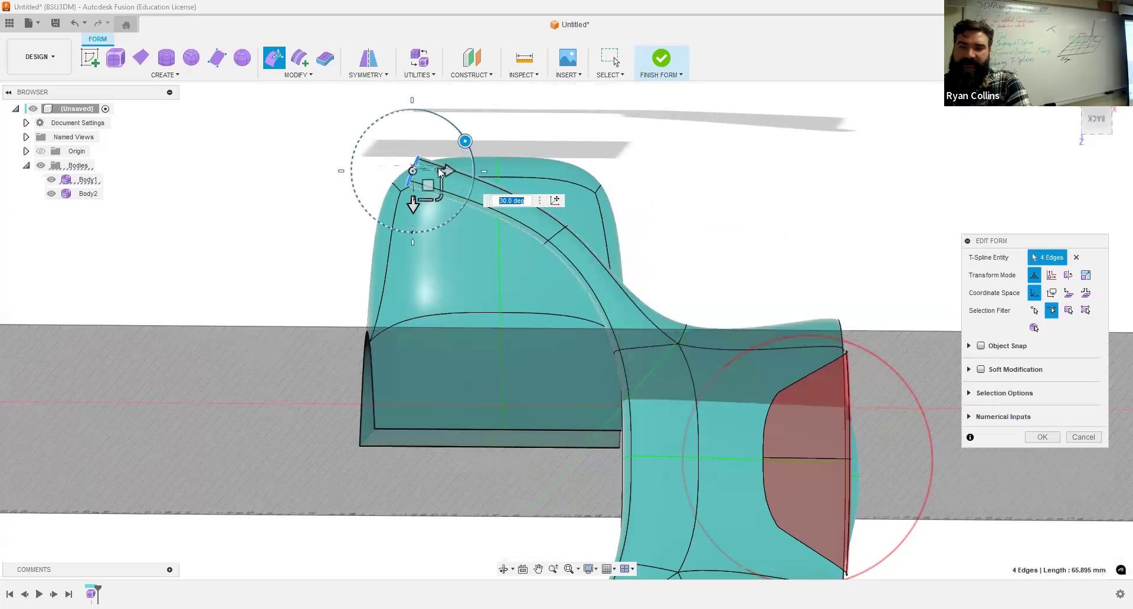
drag(428, 186, 260, 172)
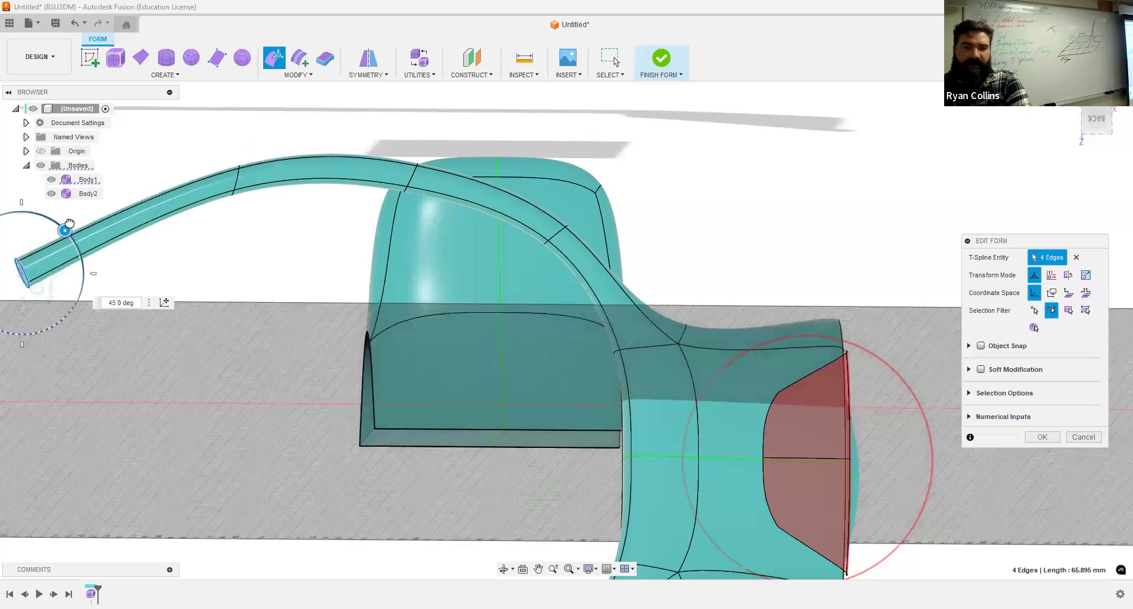
drag(68, 229, 60, 226)
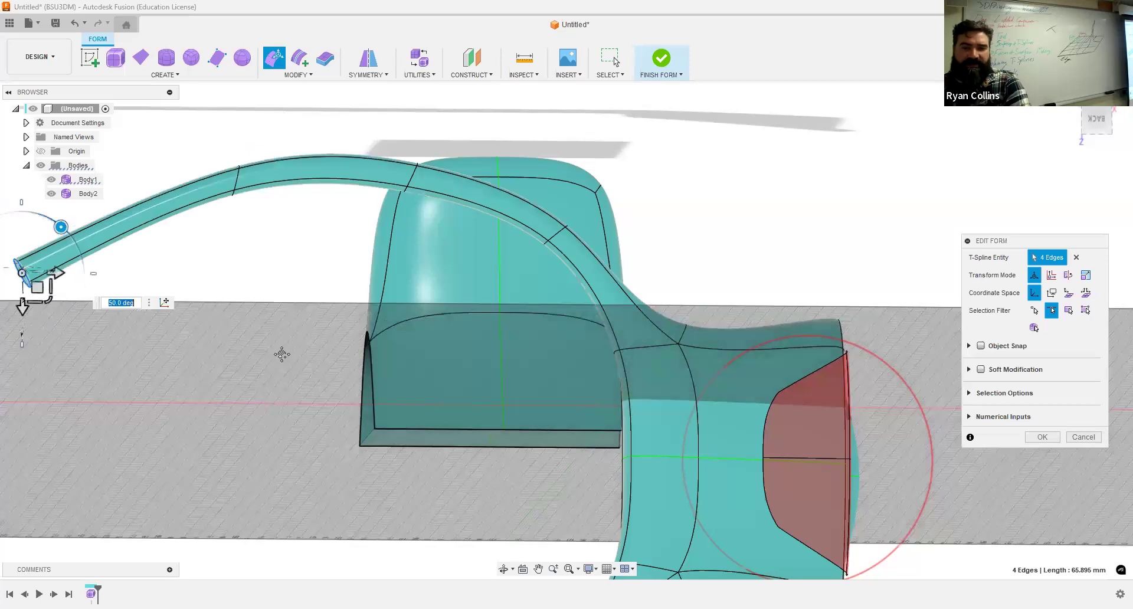
middle_drag(283, 354, 579, 332)
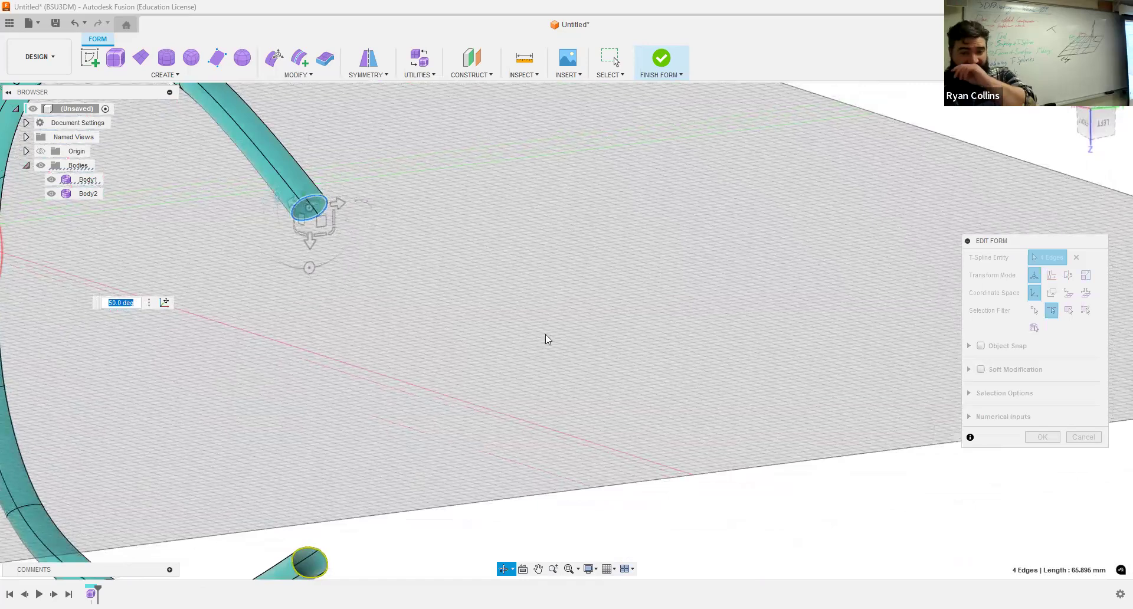
scroll(546, 334, down, 3)
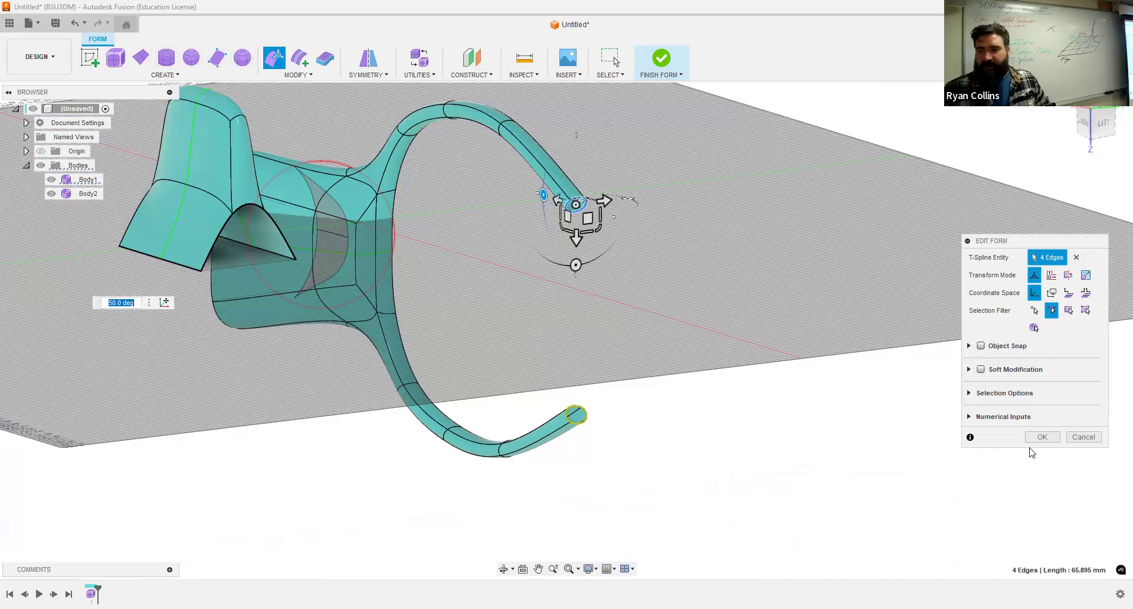
click(1055, 442)
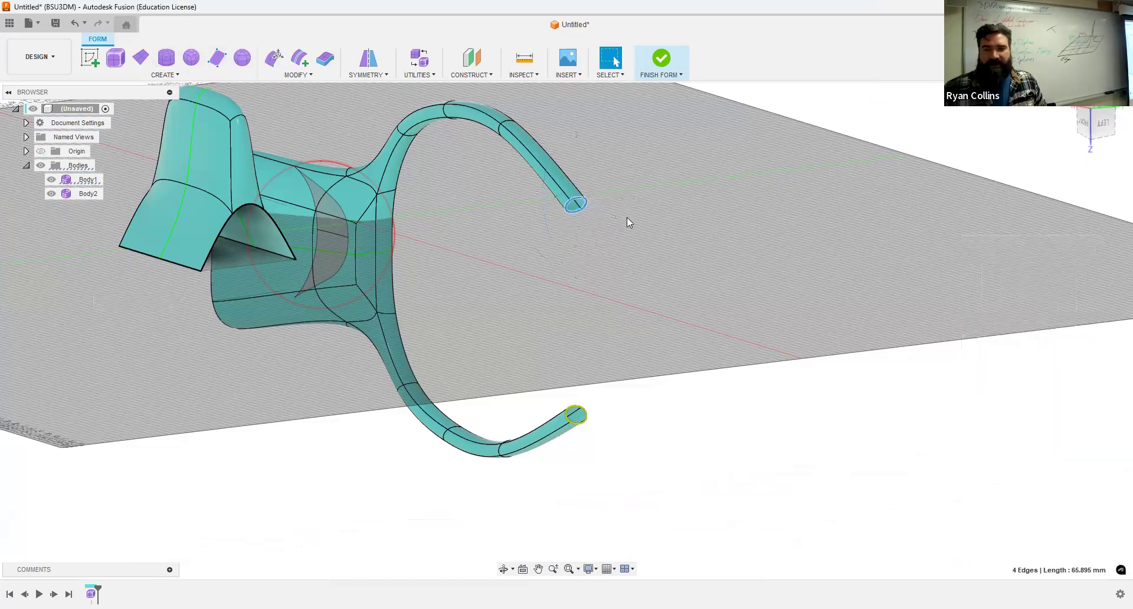
Finish the form and examine the open end of the curved tube on the converted body.
scroll(590, 212, up, 4)
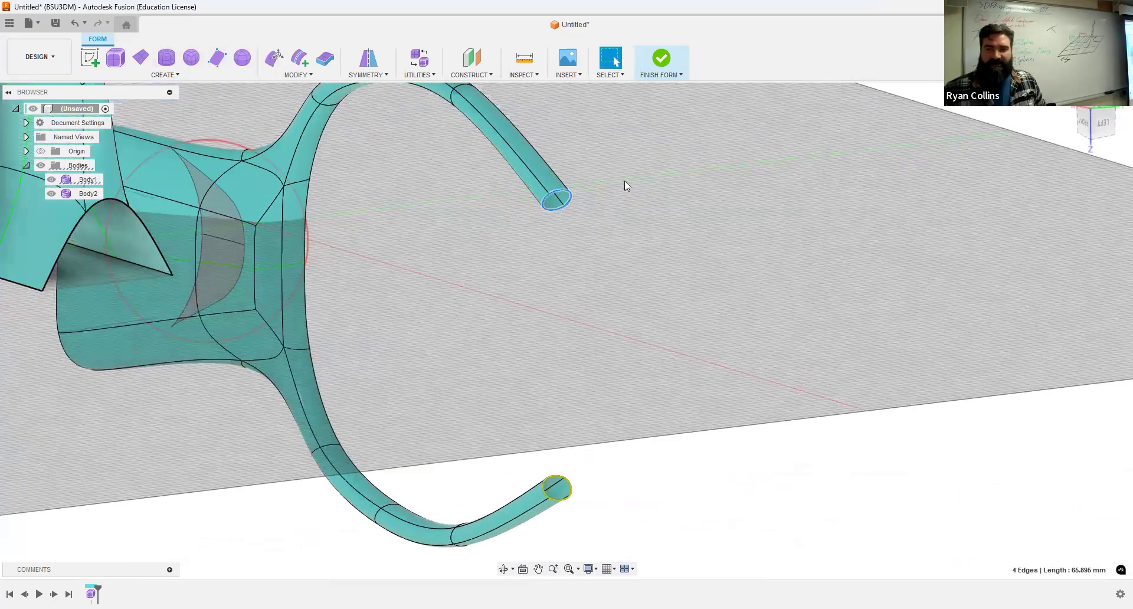
click(661, 59)
middle_drag(238, 248, 509, 359)
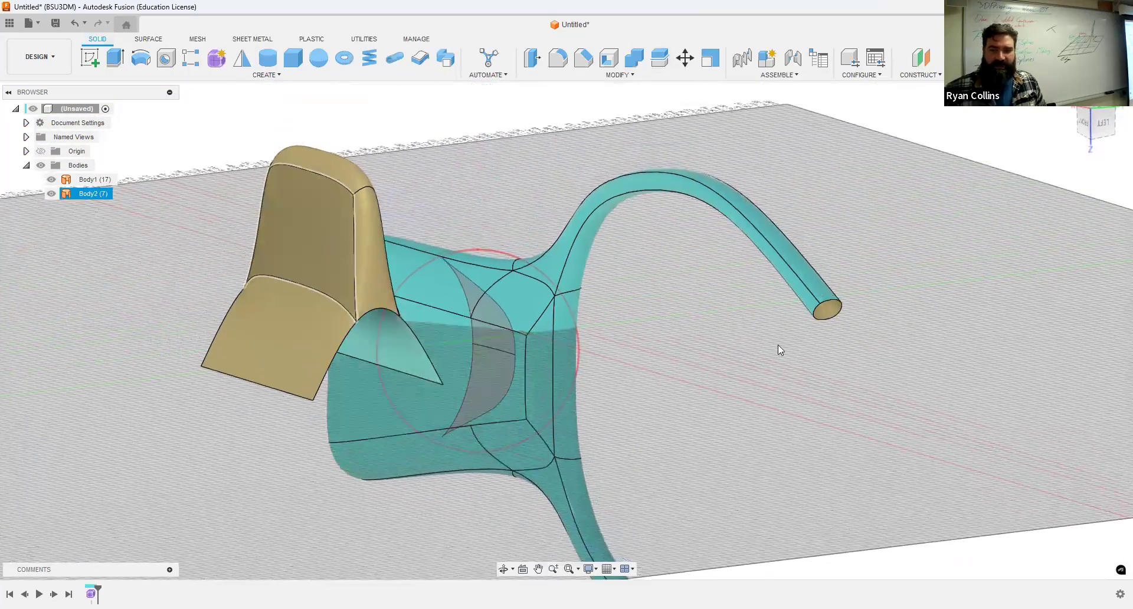
scroll(855, 326, up, 3)
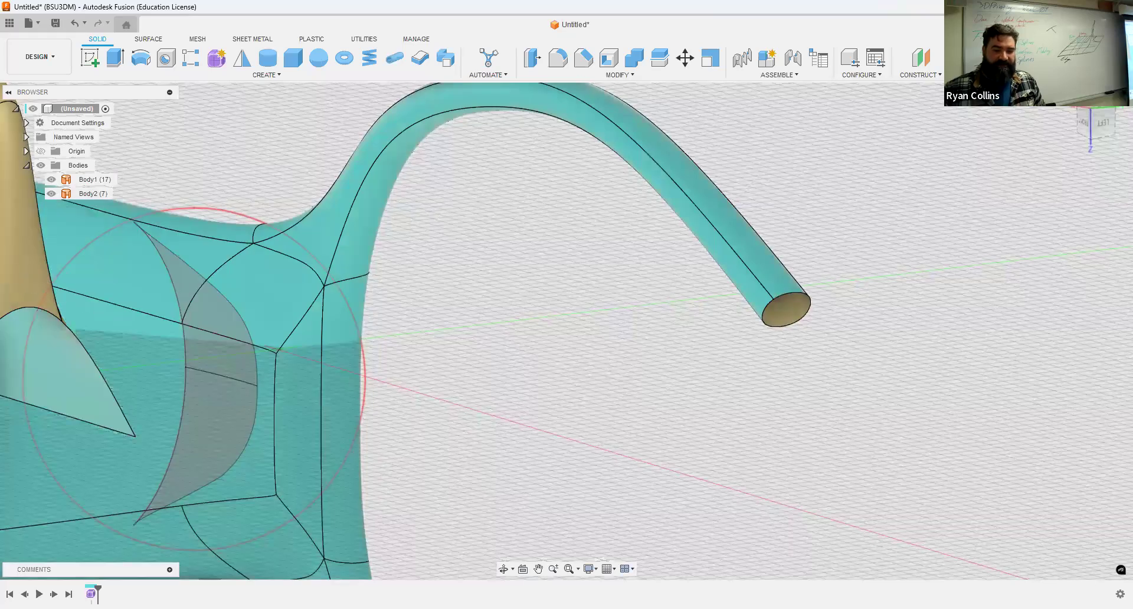
Reopen the form and start Fill Hole on the boundary edge of the tube's open end.
right_click(90, 594)
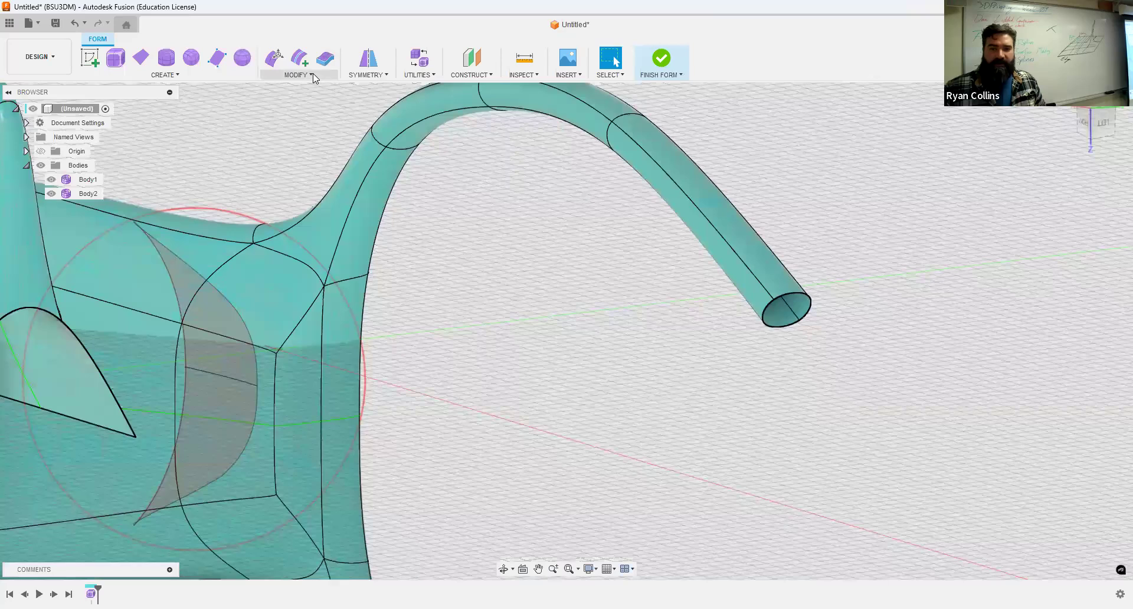
click(313, 75)
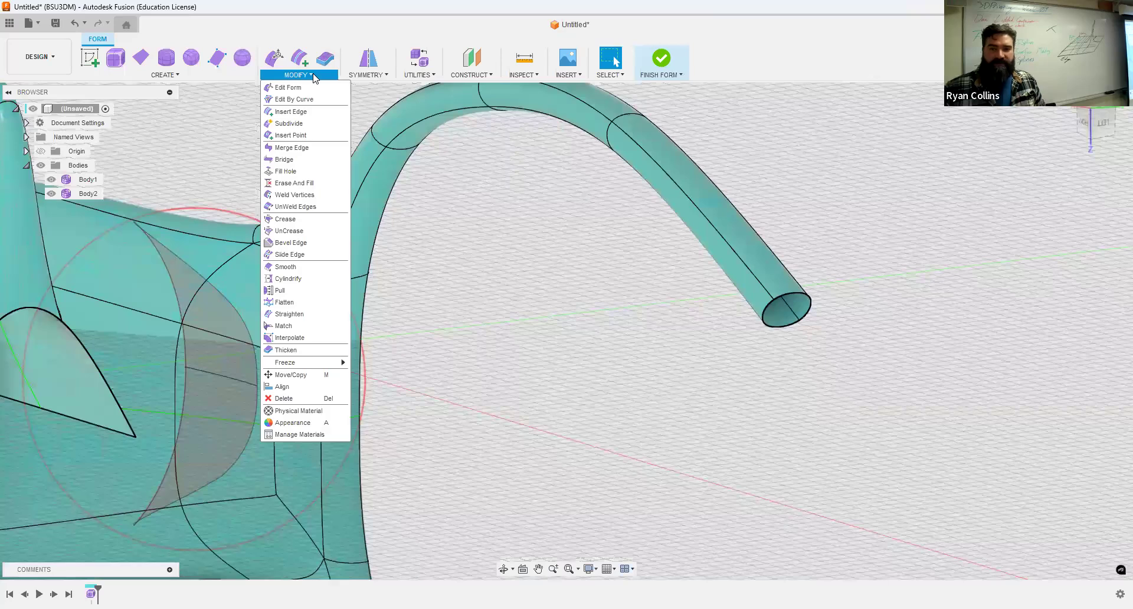
click(288, 171)
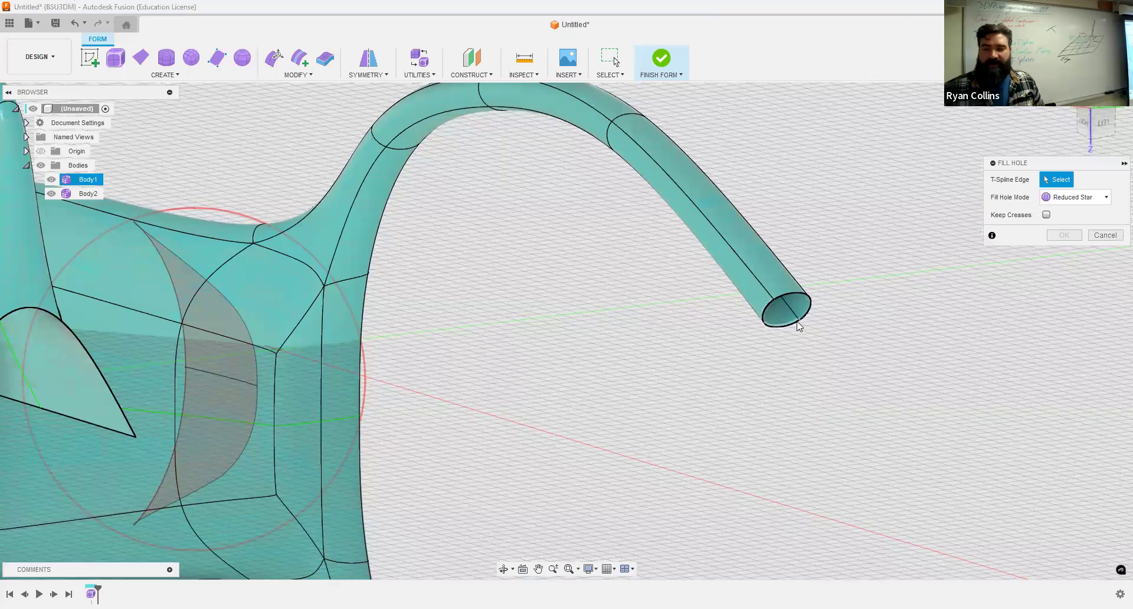
click(786, 299)
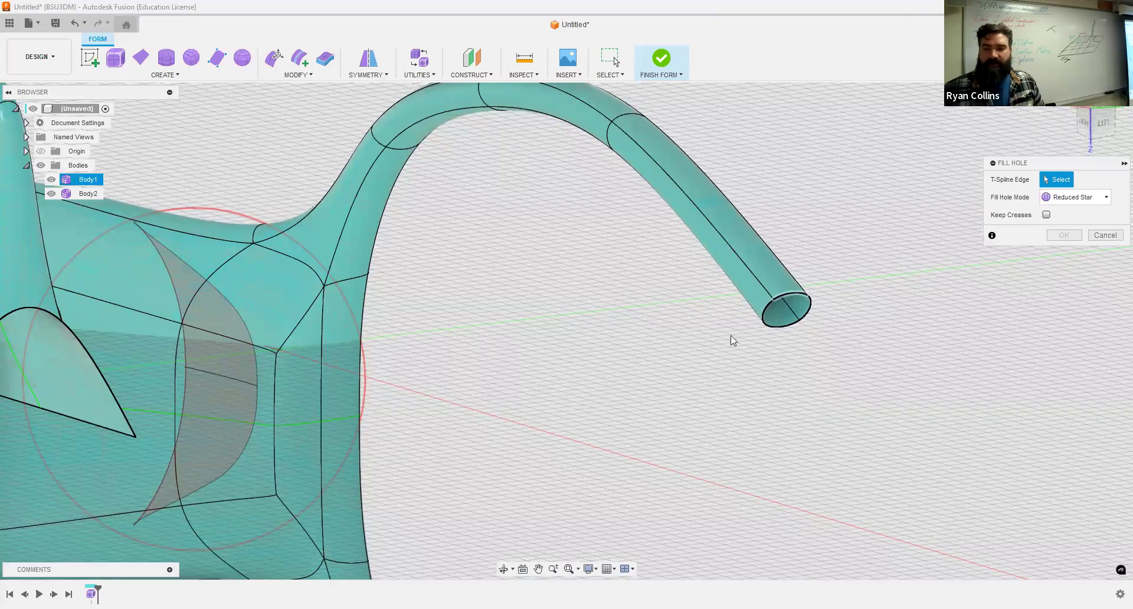
drag(1111, 167, 1075, 237)
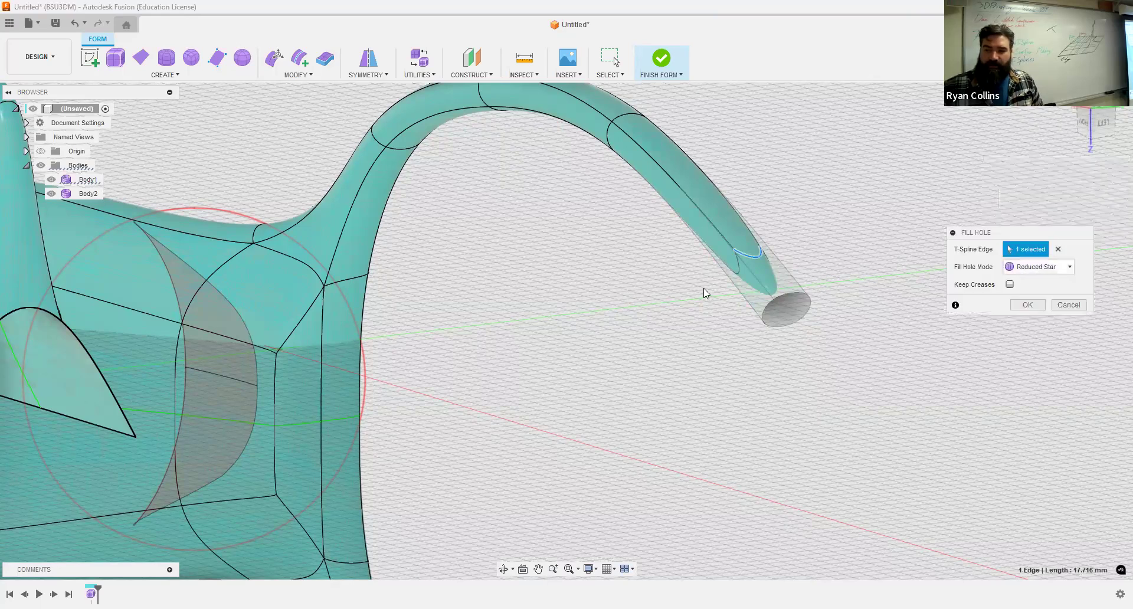
Try the Fill Star mode, set the fill hole mode to Collapse, and inspect the closed tube tip.
click(1021, 268)
click(1030, 294)
click(1035, 266)
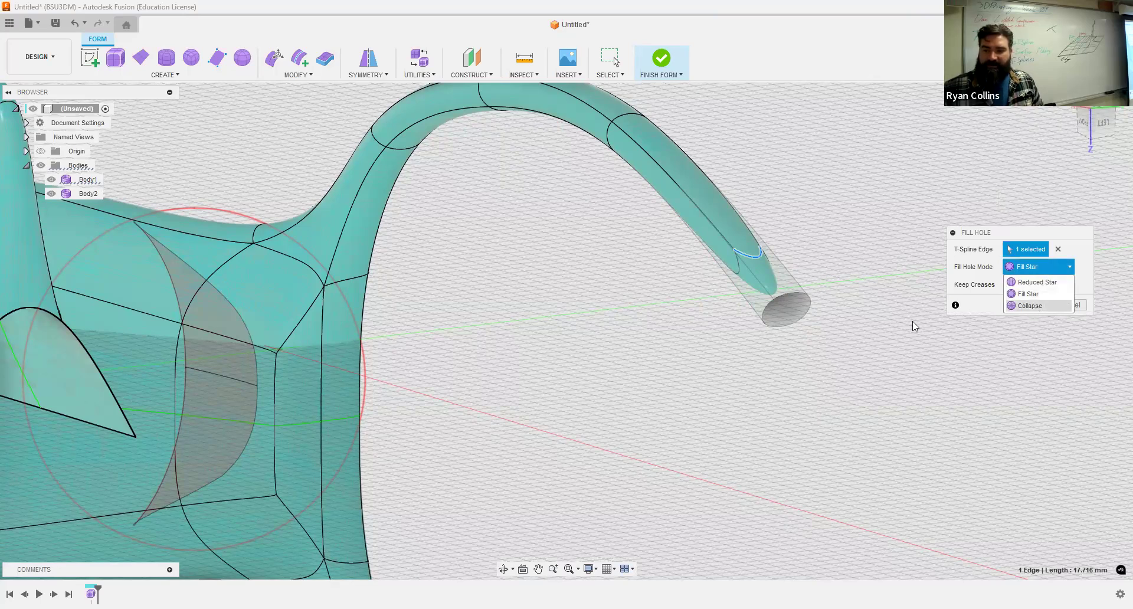
scroll(823, 337, up, 2)
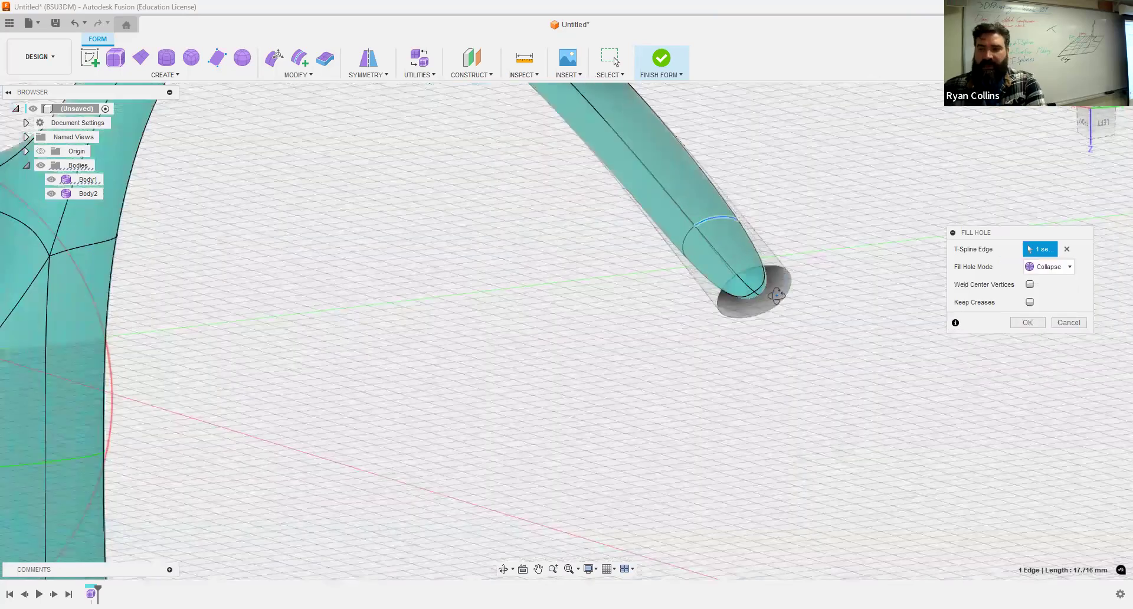
shift+middle_drag(770, 290, 748, 289)
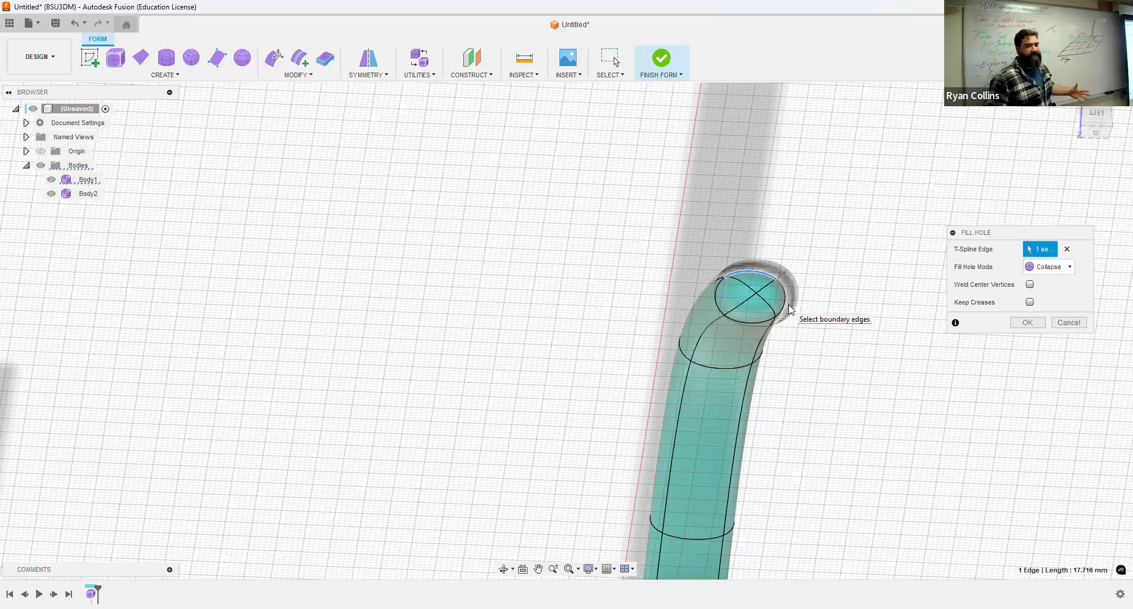
Enable Weld Center Vertices and Keep Creases for the tube-end fill, and accept it.
click(1029, 284)
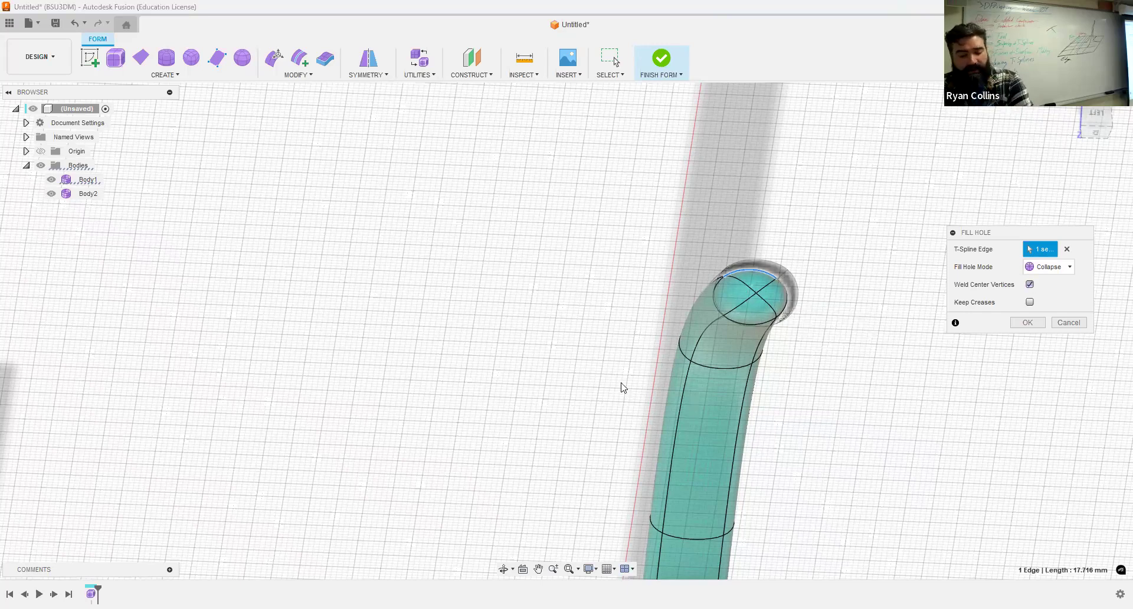
shift+middle_drag(698, 397, 368, 243)
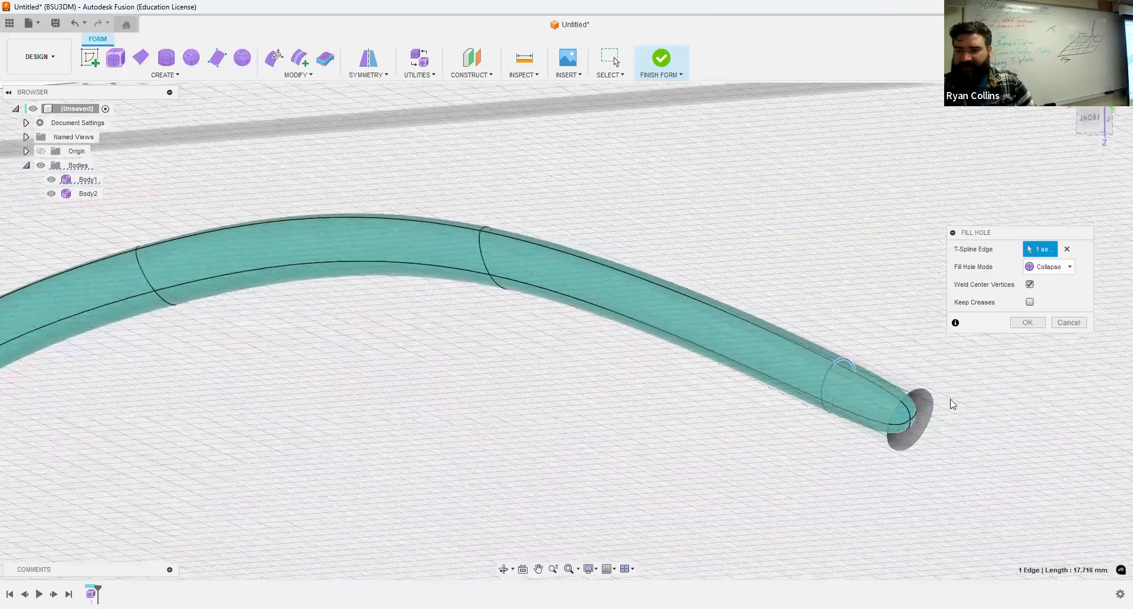
click(1029, 302)
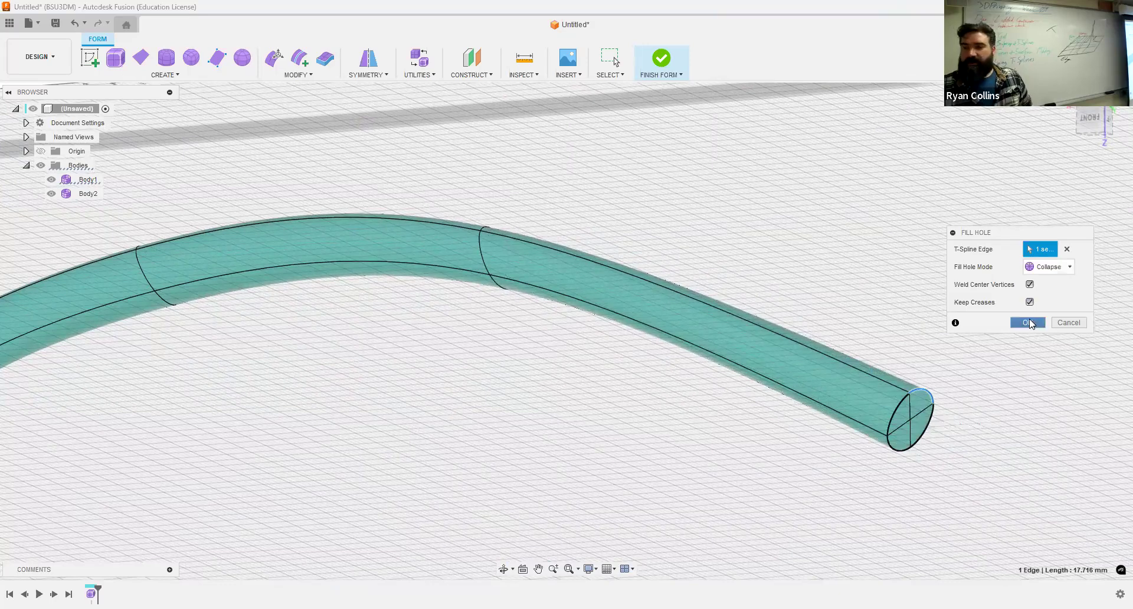
key(Return)
Finish the form to convert the capped tube body and check its body type.
scroll(664, 440, down, 5)
middle_drag(655, 441, 745, 230)
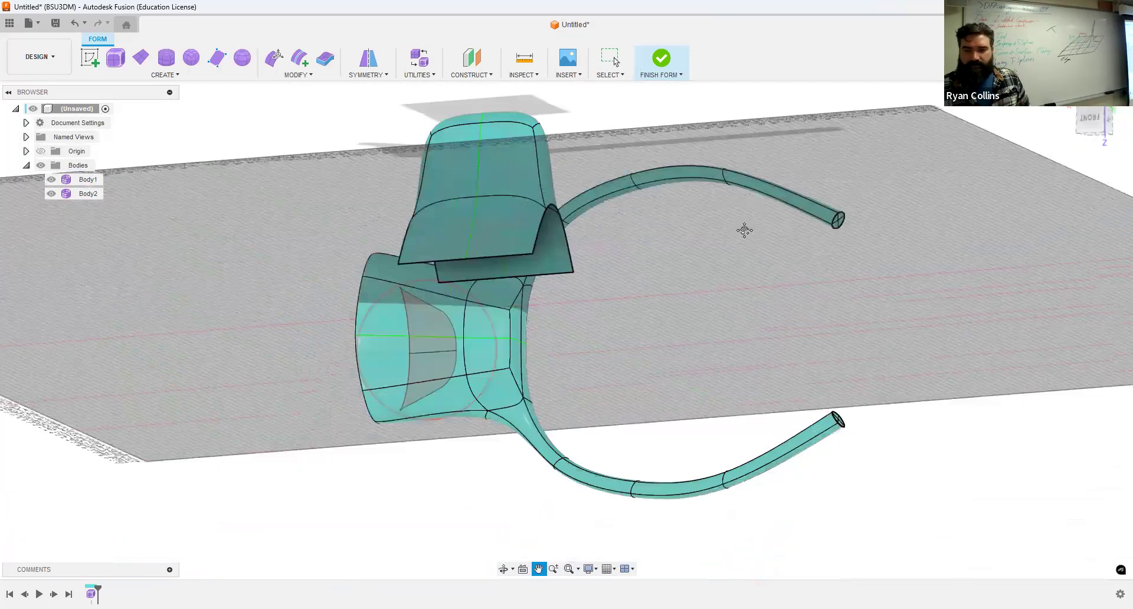
click(661, 61)
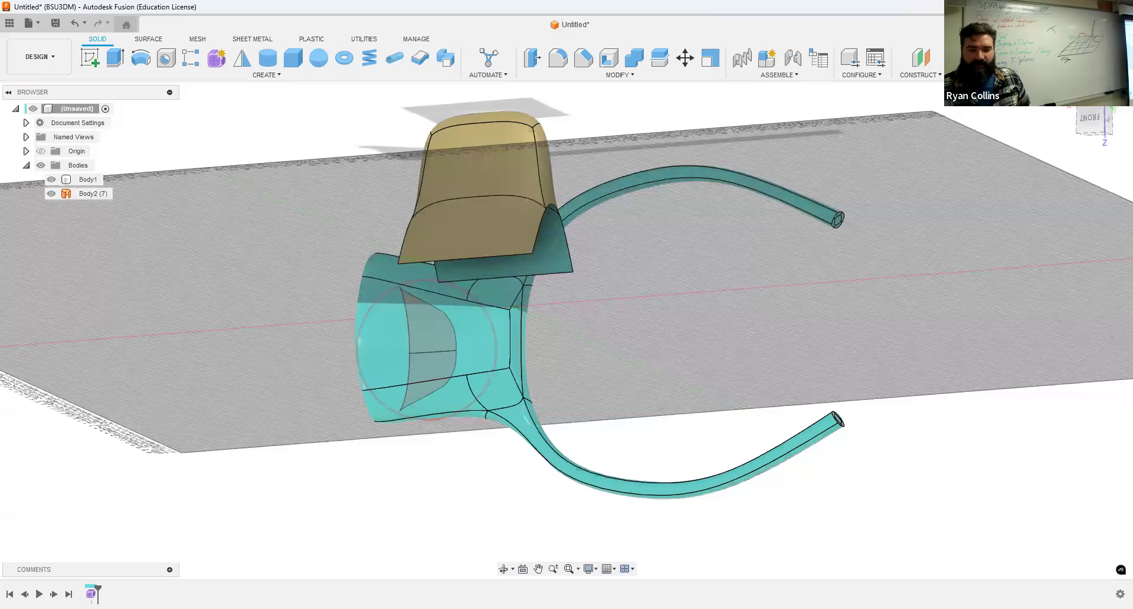
Reopen the form for editing and set up a 1 mm Thicken on the open arched surface body.
right_click(91, 593)
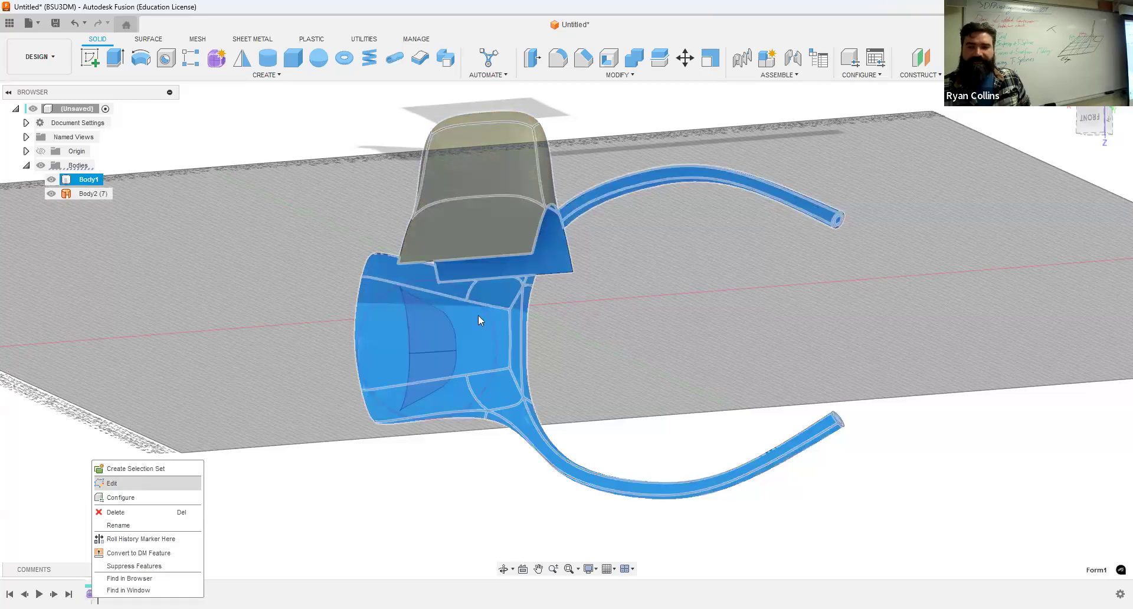
scroll(597, 260, up, 3)
middle_drag(536, 315, 530, 235)
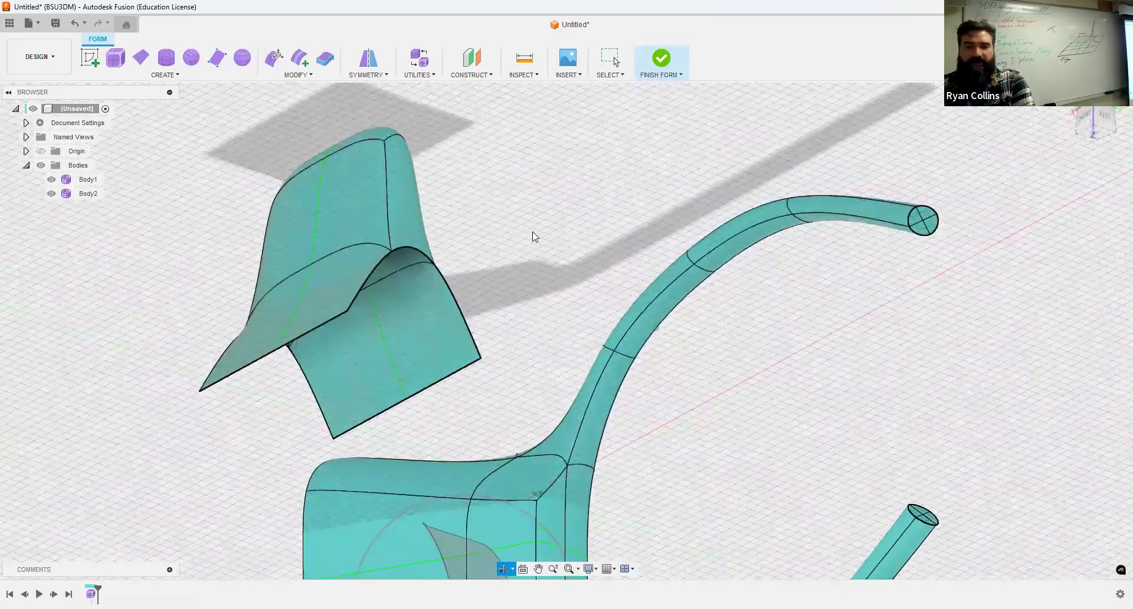
click(325, 63)
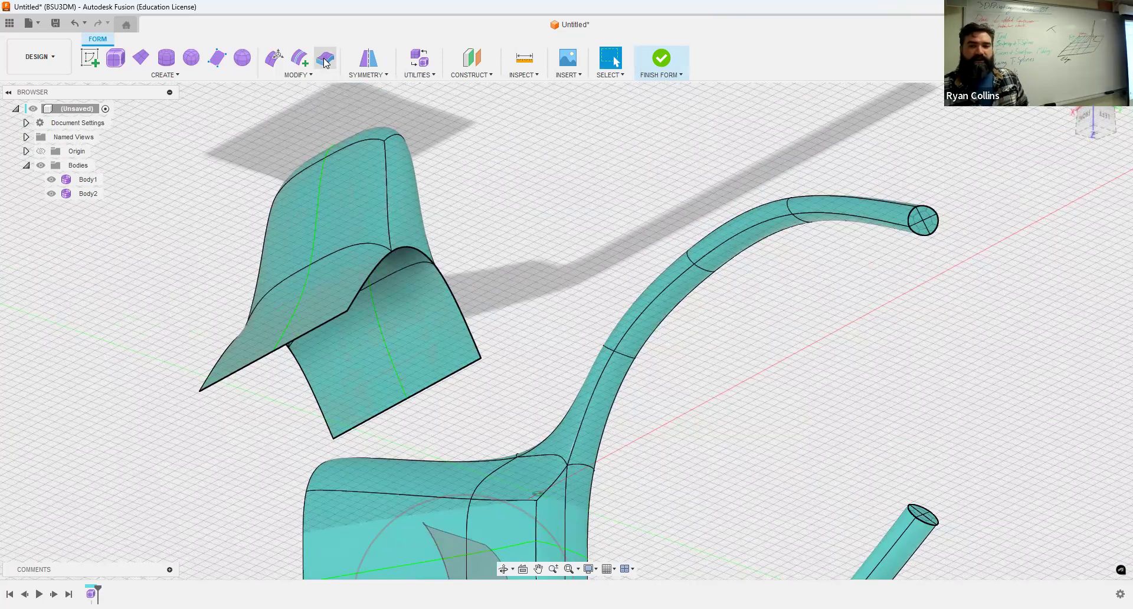
click(356, 209)
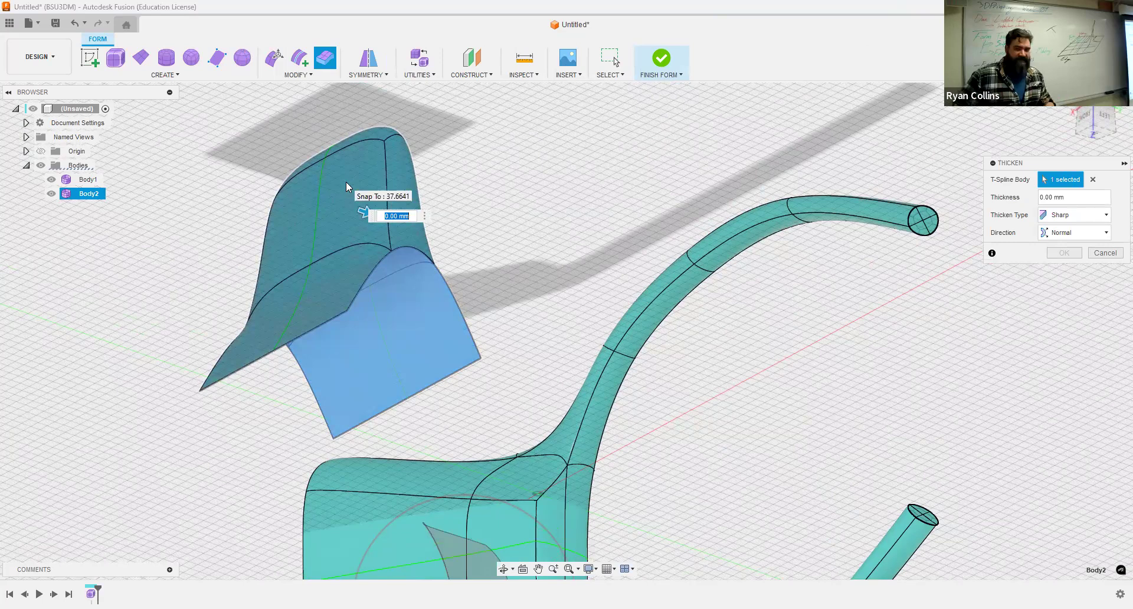
text(1)
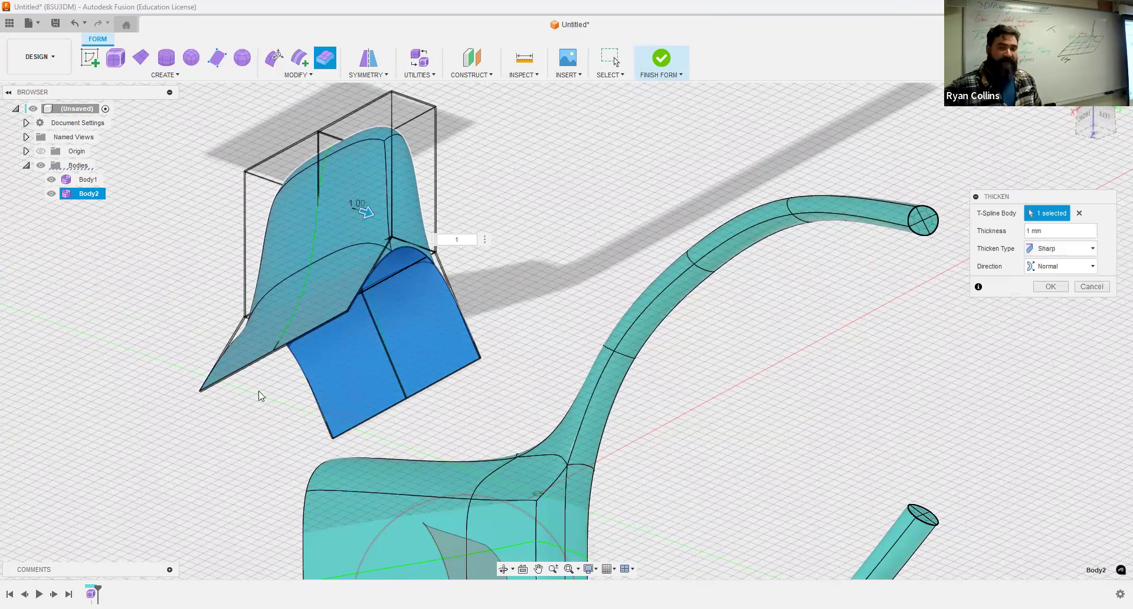
Try the No Edge and Soft thicken types on the arched body, apply Soft, and undo the thickening.
click(1053, 248)
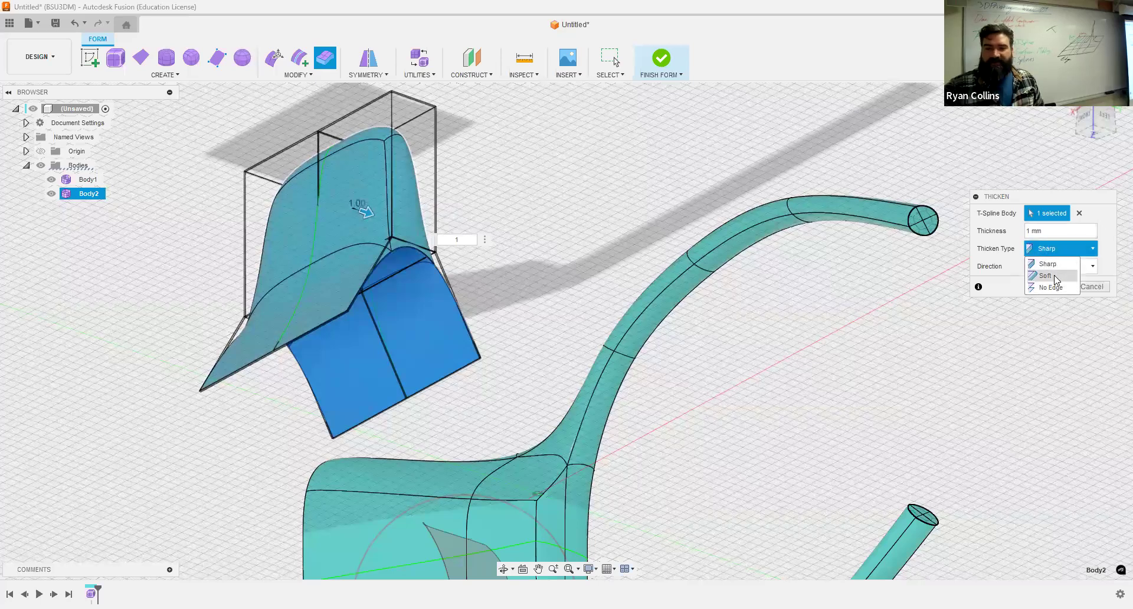
click(1059, 275)
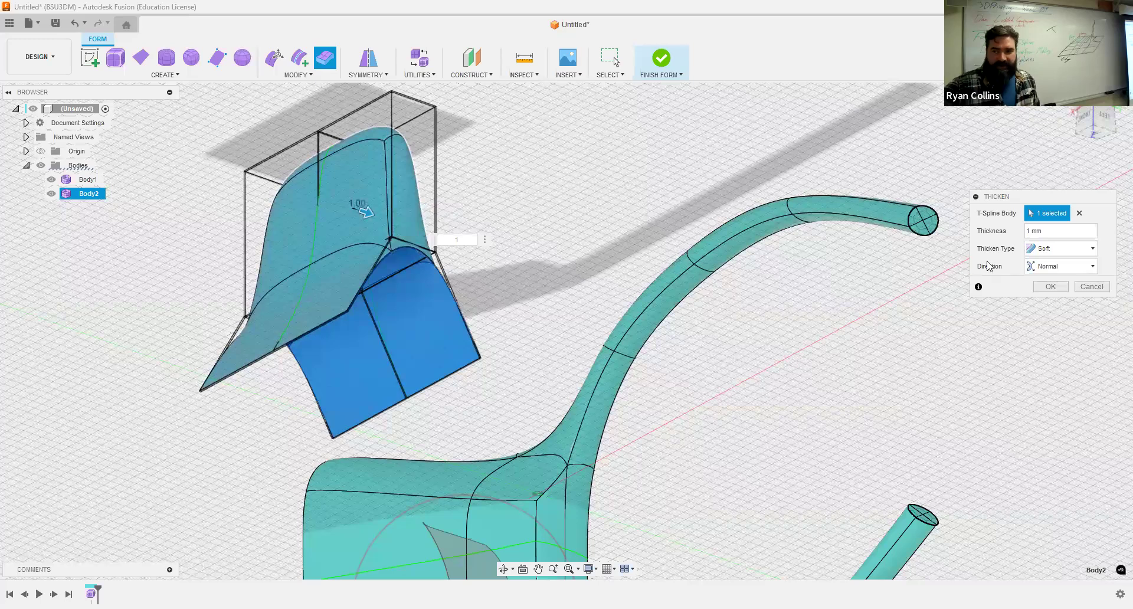
click(1059, 253)
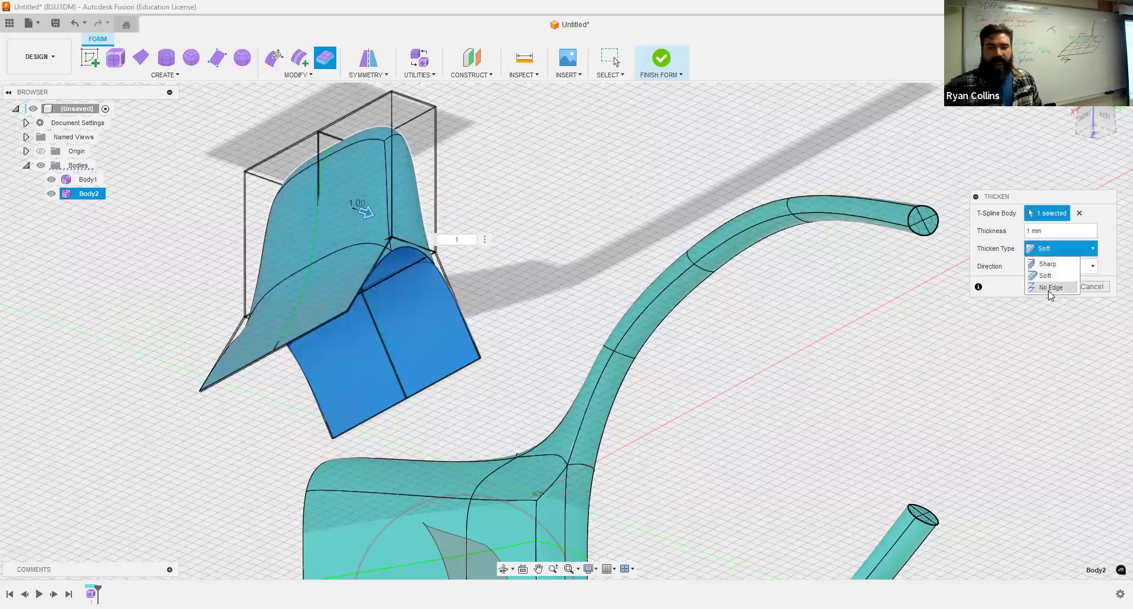
click(1050, 287)
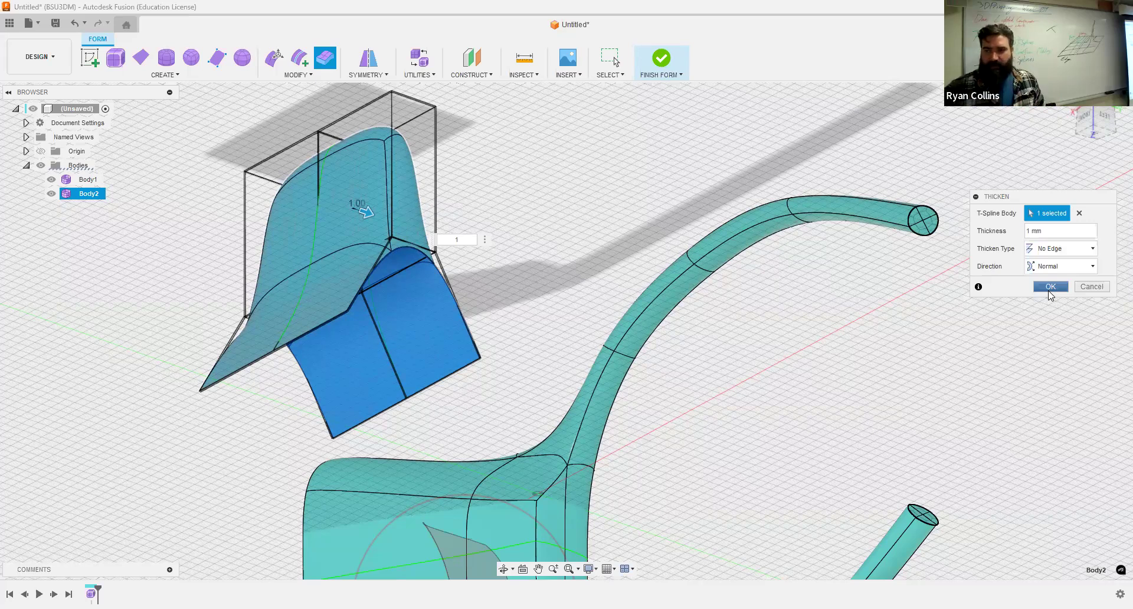
click(1056, 250)
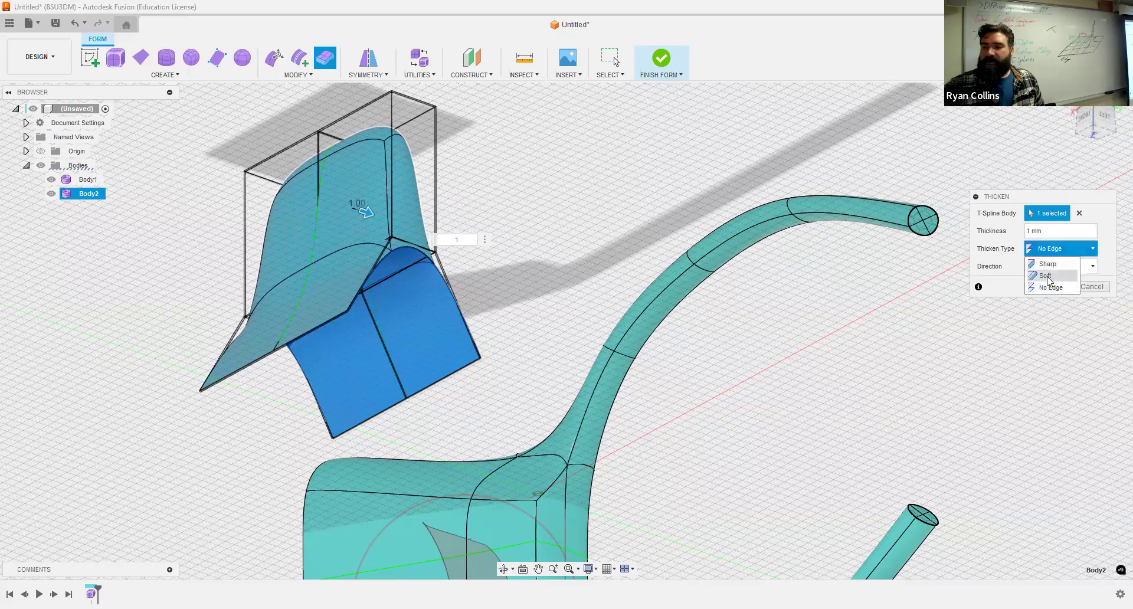
click(1047, 275)
click(1061, 286)
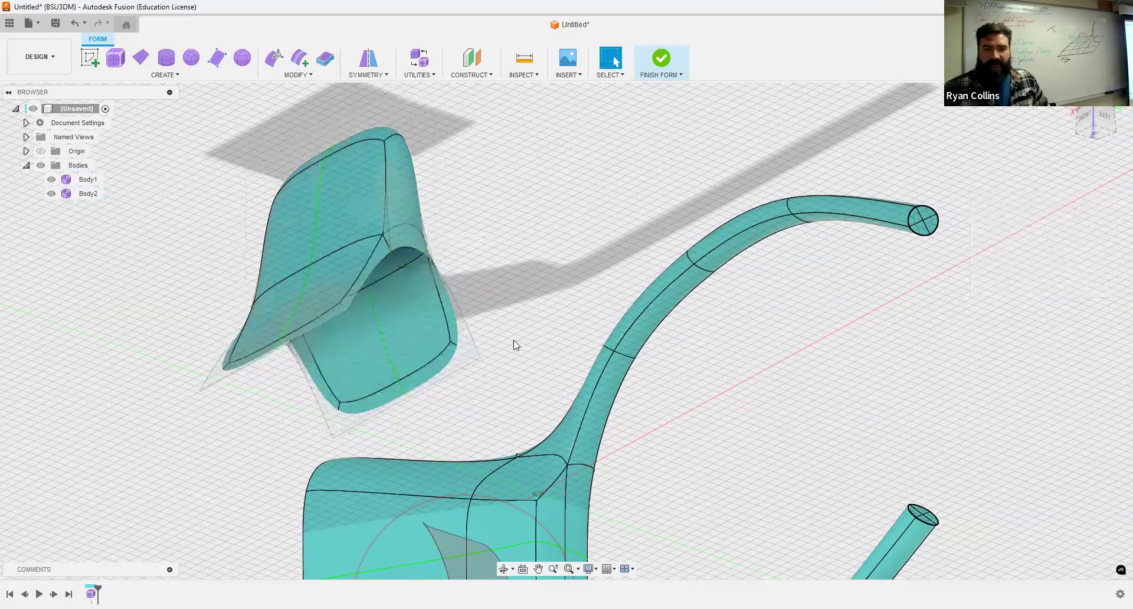
shift+middle_drag(500, 233, 454, 264)
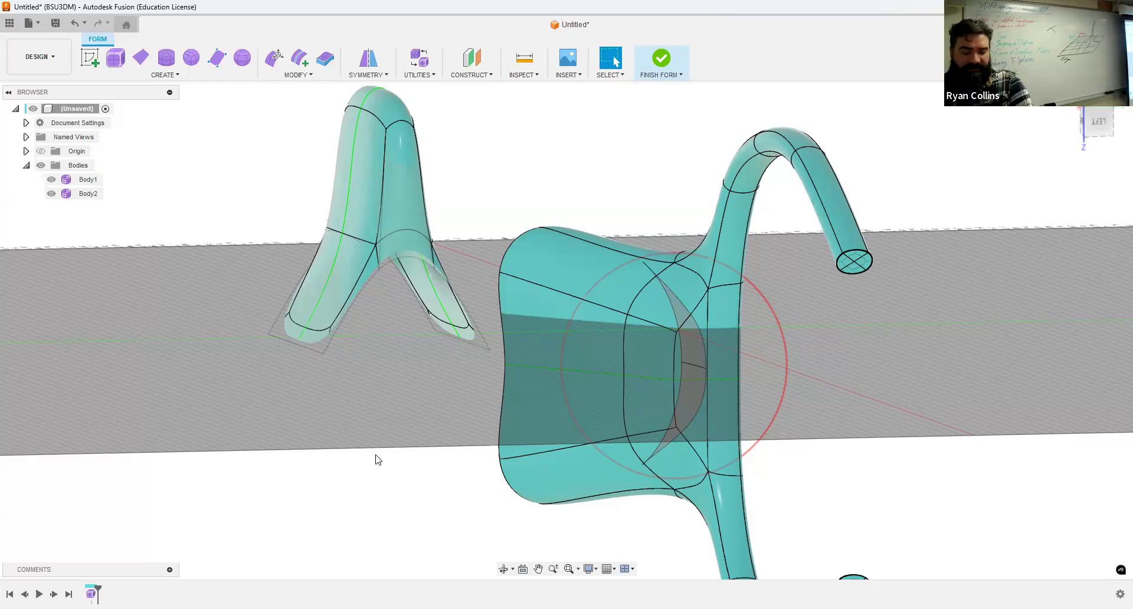
key(ctrl+z)
Thicken the open arched surface body with the Soft type and Normal direction, adjusting the thickness by eye.
click(331, 58)
click(404, 170)
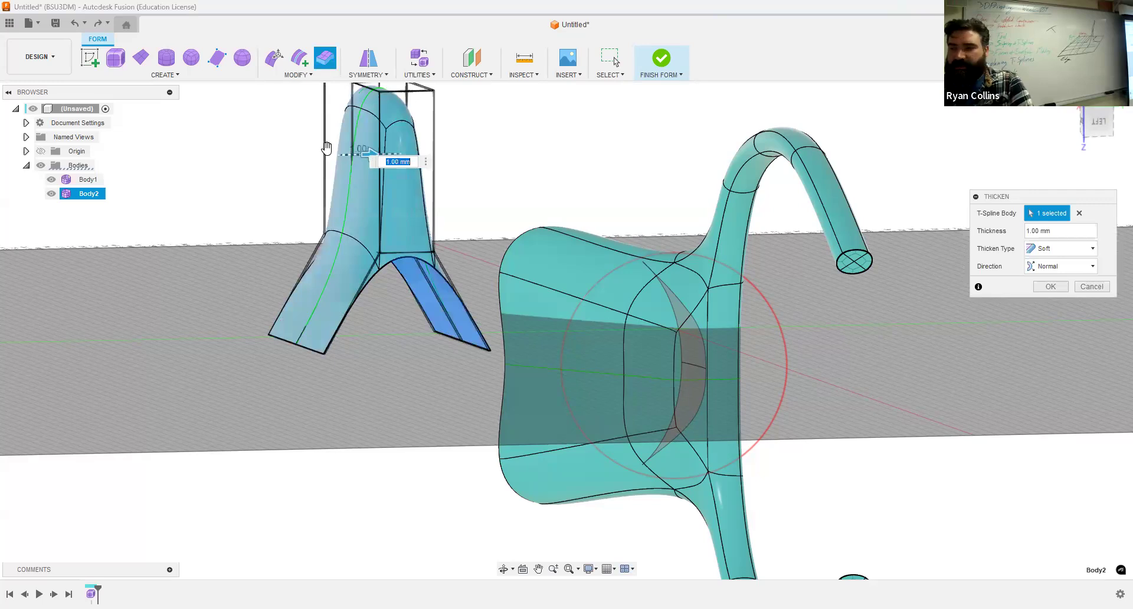
drag(326, 148, 306, 156)
key(Return)
shift+middle_drag(374, 446, 484, 377)
shift+middle_drag(465, 442, 488, 442)
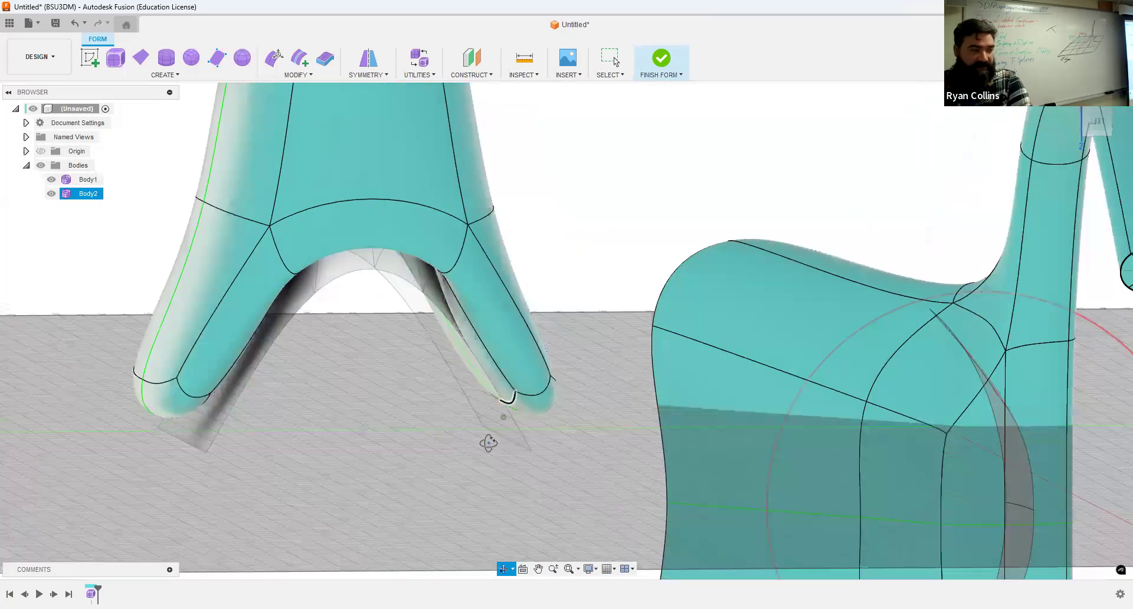
Finish the form to convert both T-spline bodies, and inspect the converted shapes from another side.
scroll(495, 436, down, 5)
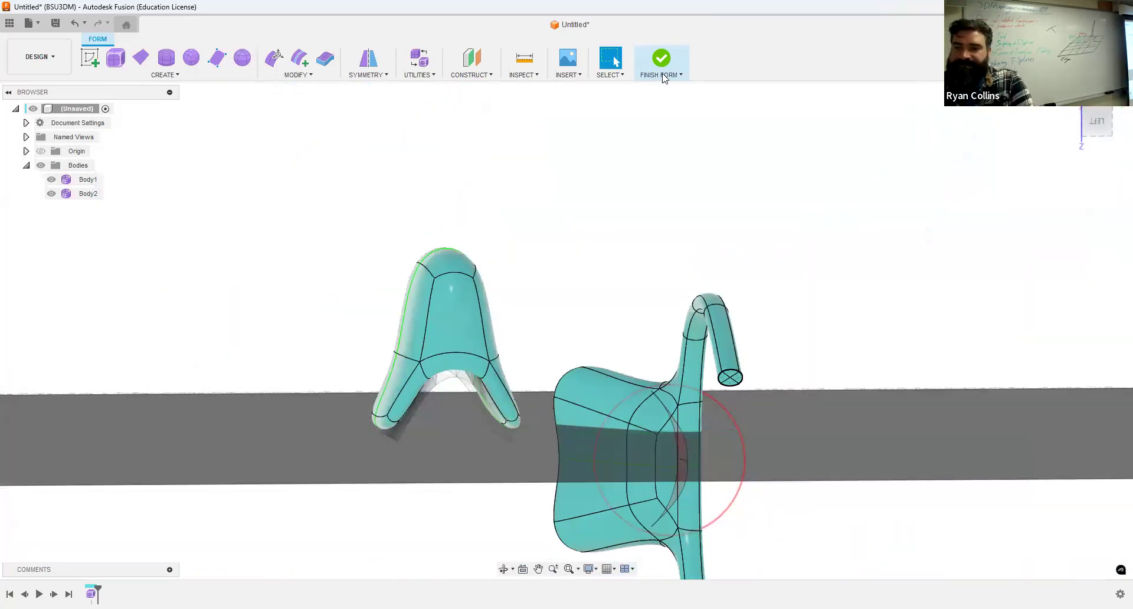
click(659, 66)
middle_drag(948, 336, 926, 311)
middle_click(924, 306)
middle_click(925, 306)
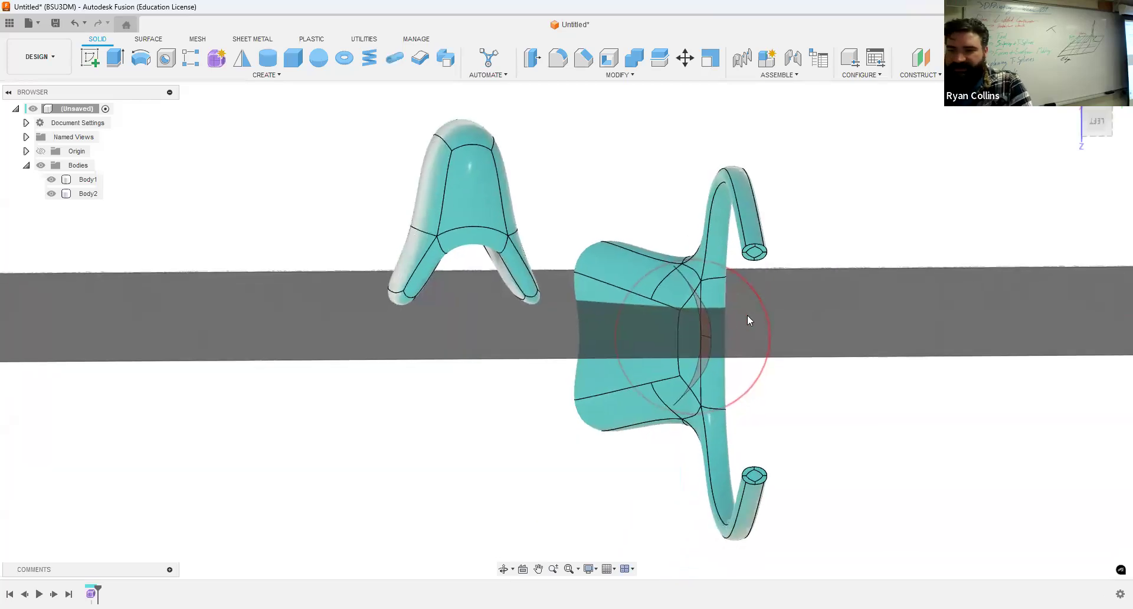
shift+middle_drag(747, 316, 610, 362)
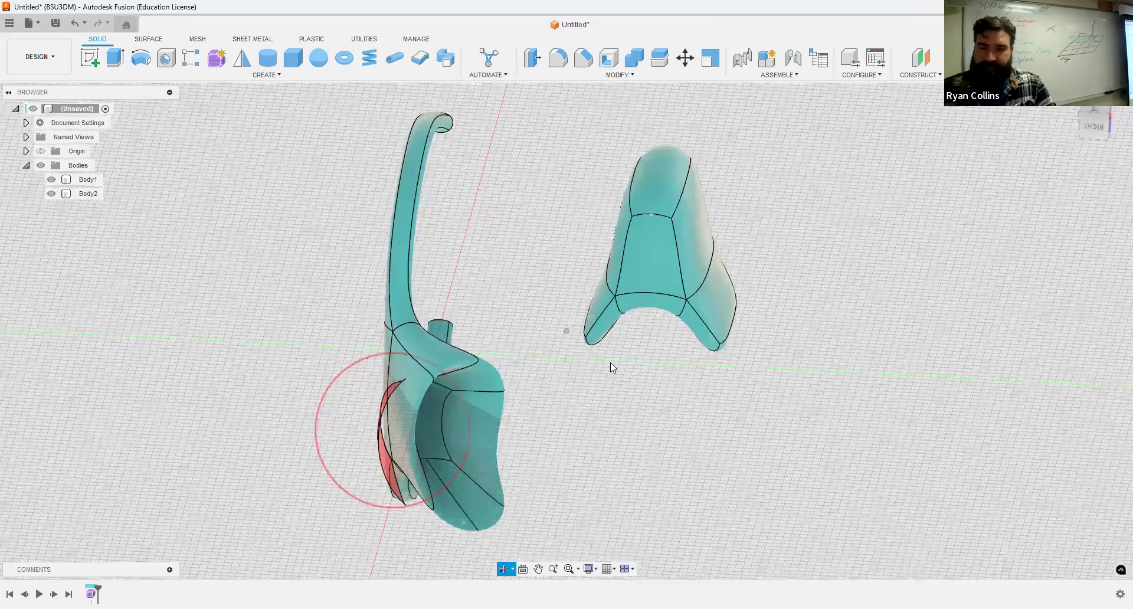
Save the design as "Examples - Form Edit tools" in the 2025 Spring - BSU ARTS299-CS1 3D Printing project.
key(ctrl+s)
text(Ex)
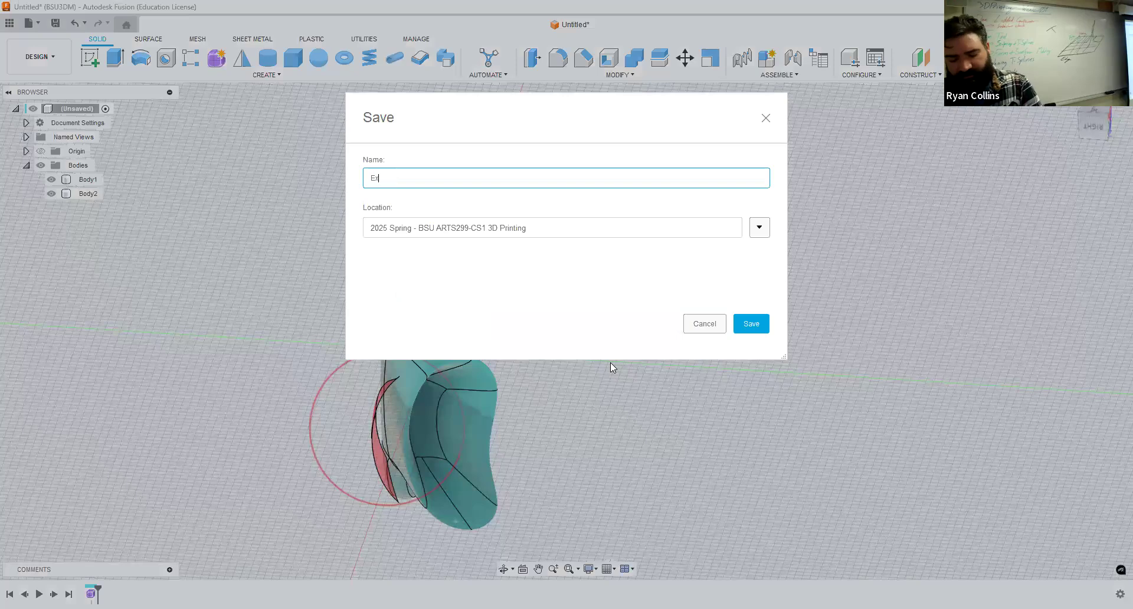
text(amples - Form Edit)
text( sruface)
key(BackSpace)
key(BackSpace)
key(BackSpace)
key(BackSpace)
key(BackSpace)
key(BackSpace)
key(BackSpace)
text(tools)
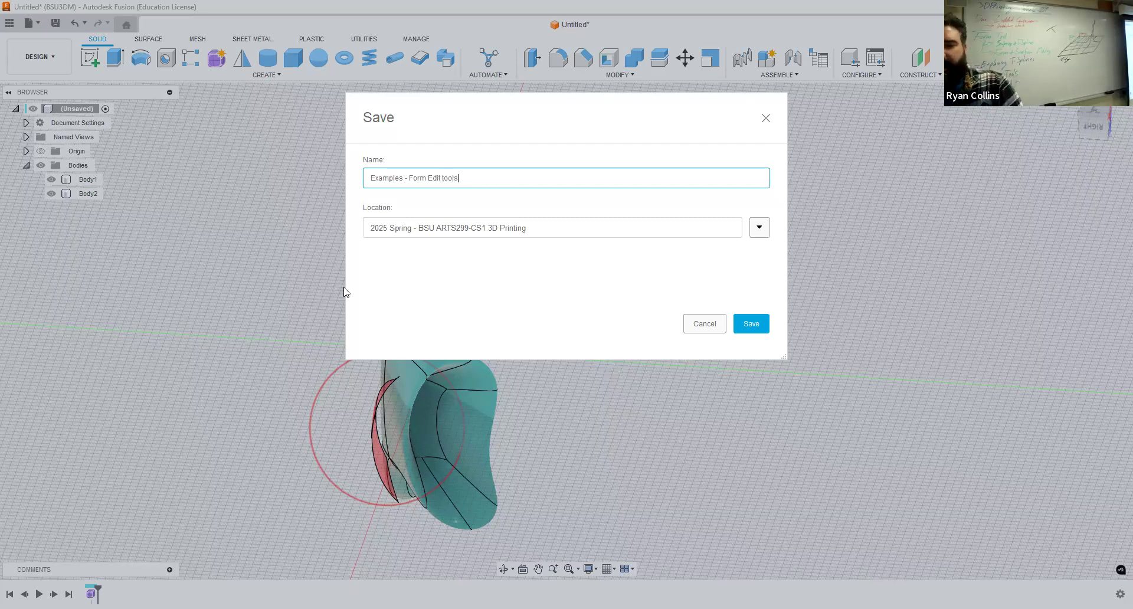
key(Return)
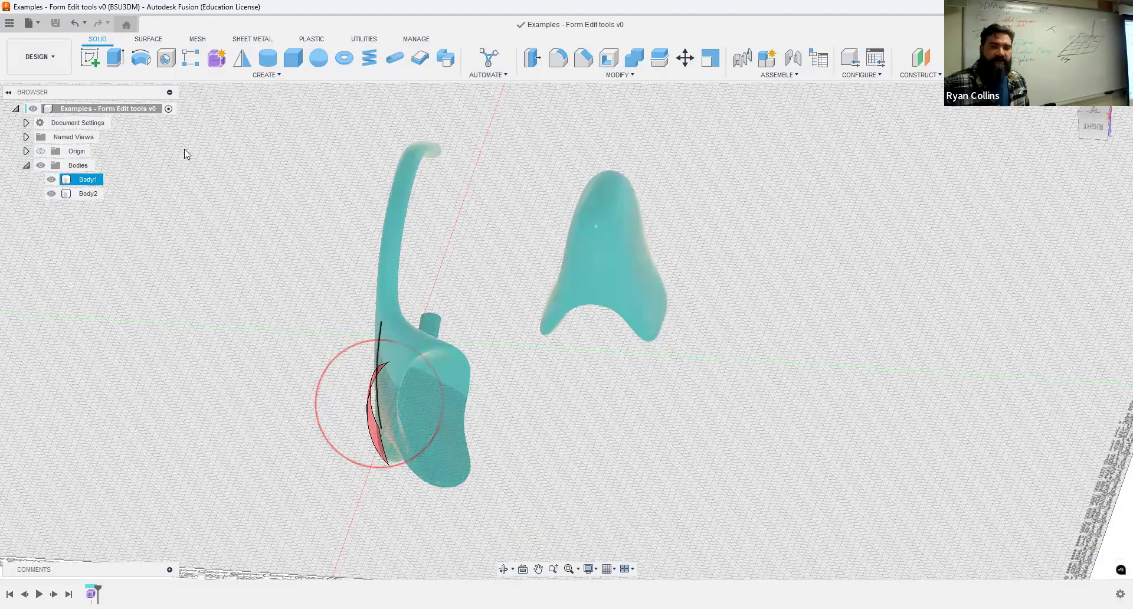
Create a new form and add a 200 mm diameter Quadball with 2 span faces beside the mirrored tube body.
click(217, 58)
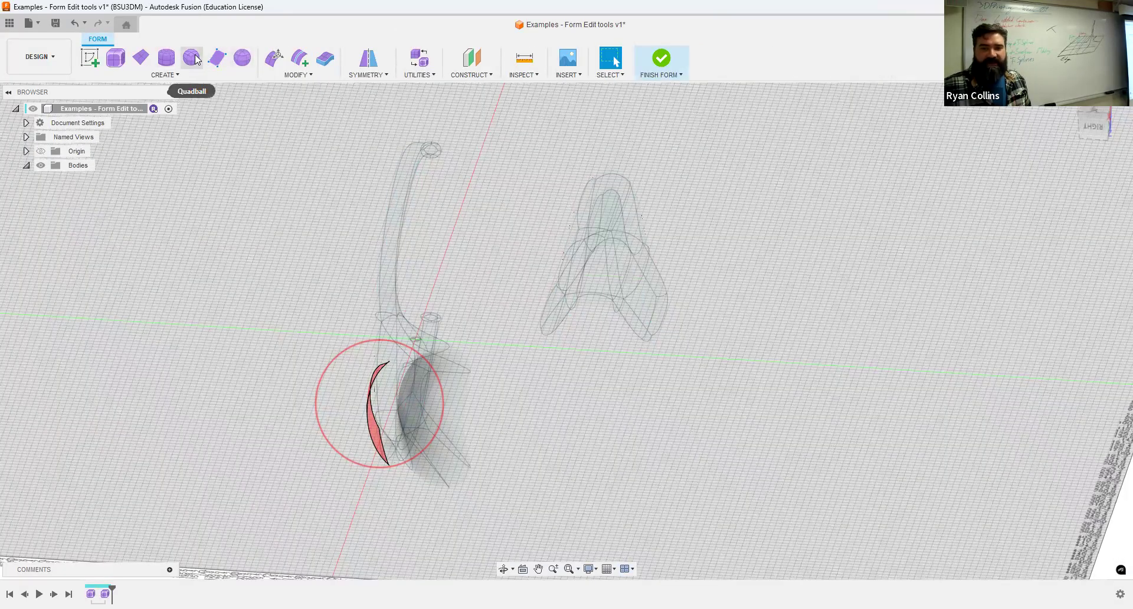
click(192, 58)
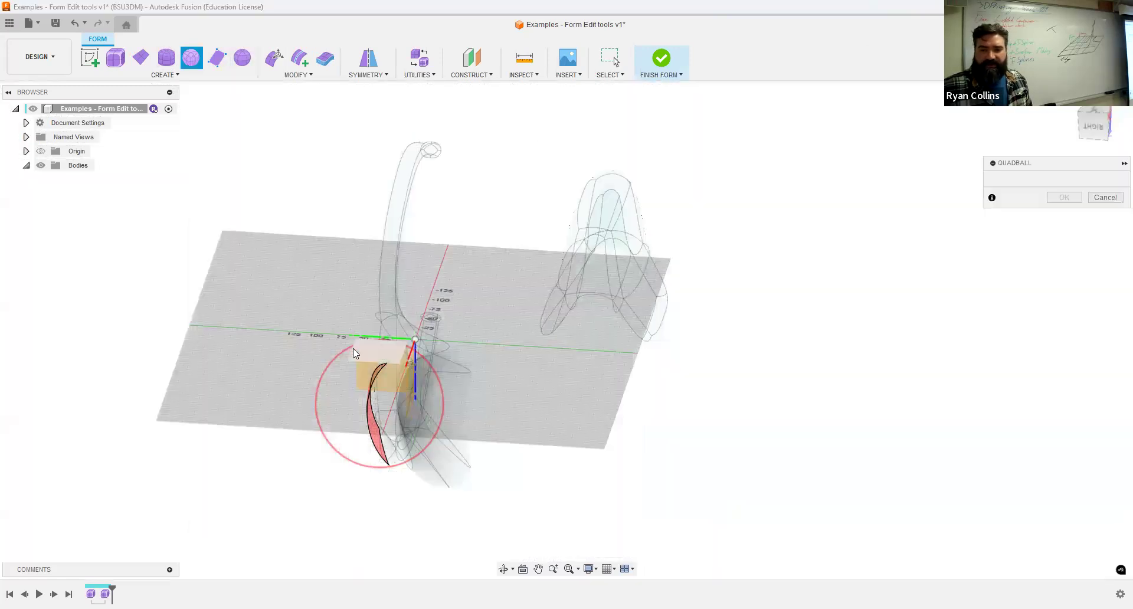
click(243, 341)
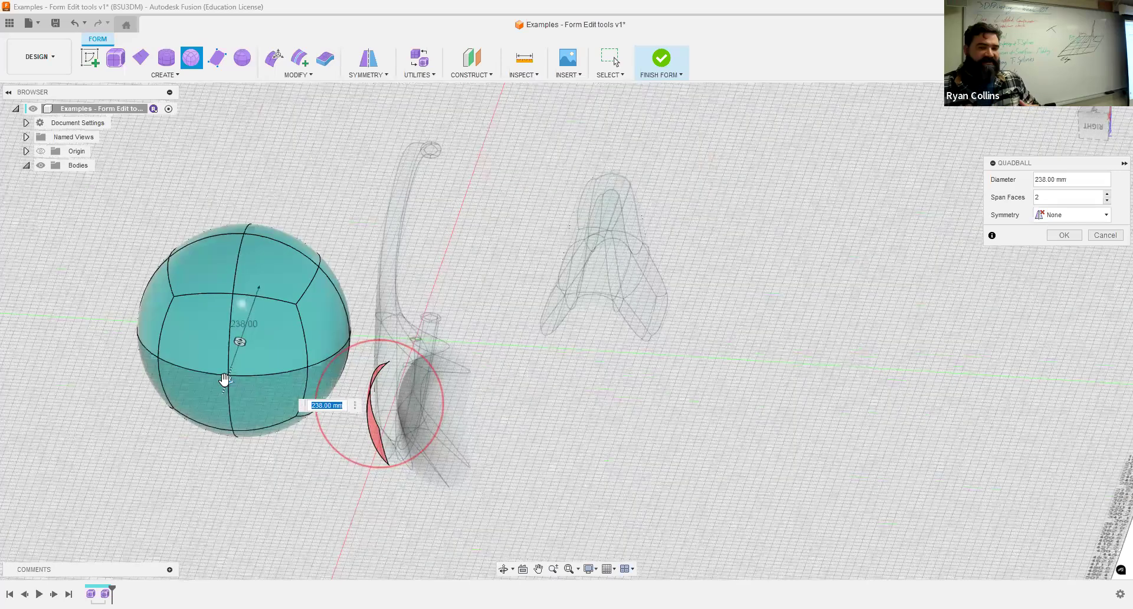
text(200)
key(Return)
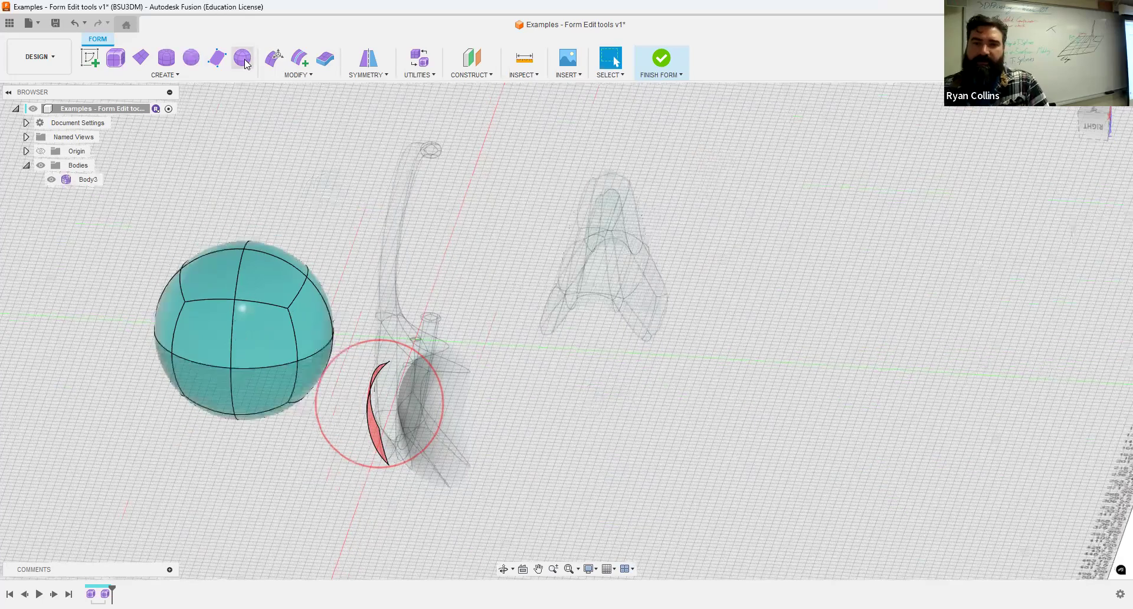
Add a 200 mm diameter T-spline Sphere with 6 longitude and 6 latitude faces on the opposite side from the quadball.
click(241, 57)
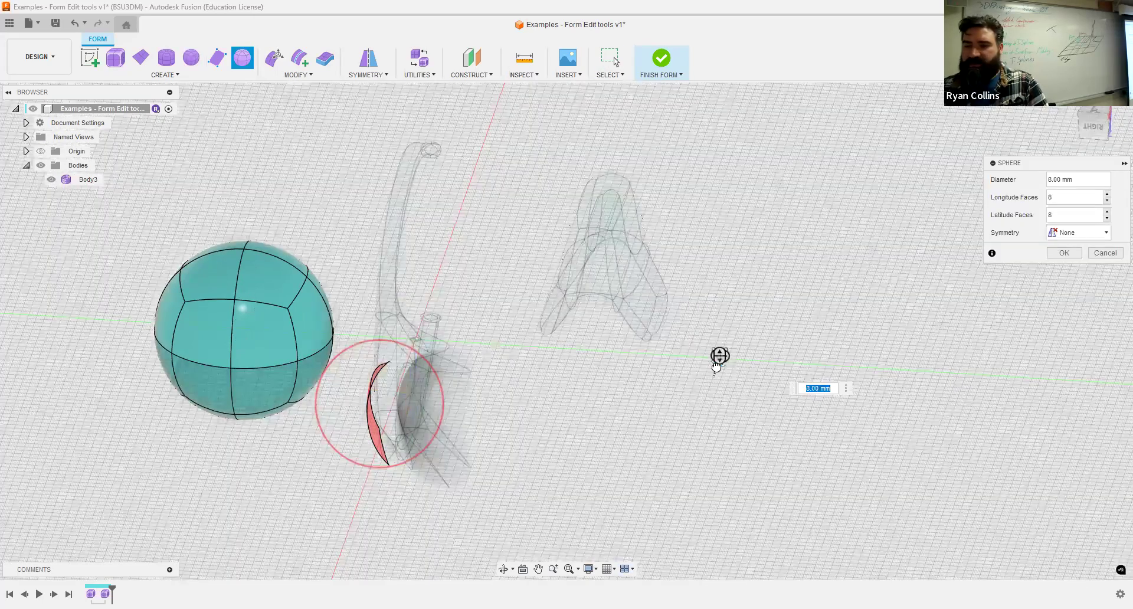
click(718, 356)
text(200)
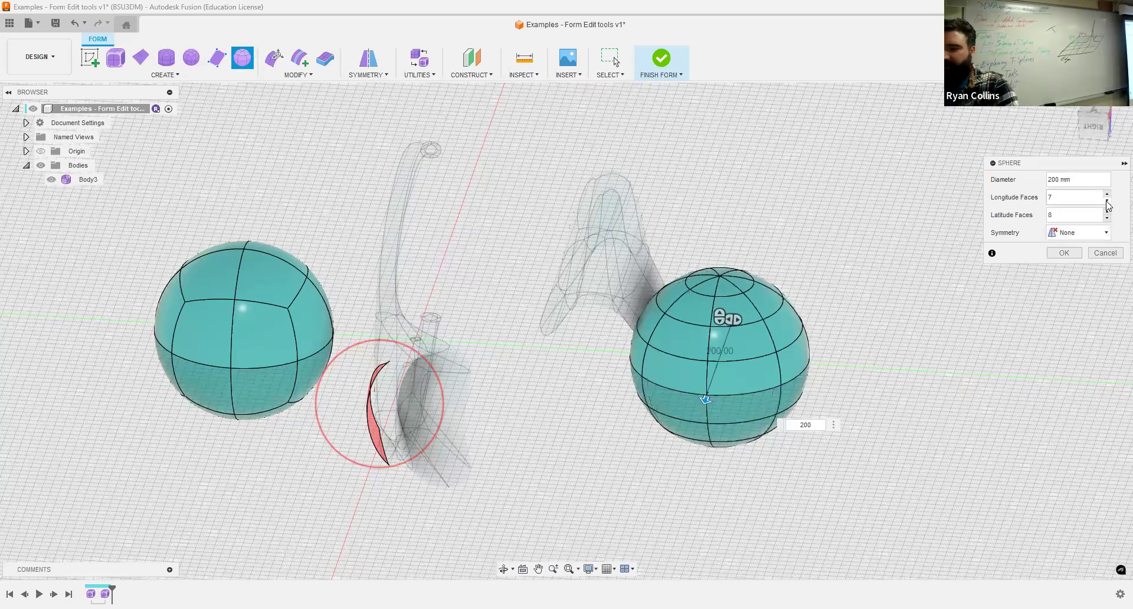
click(1107, 218)
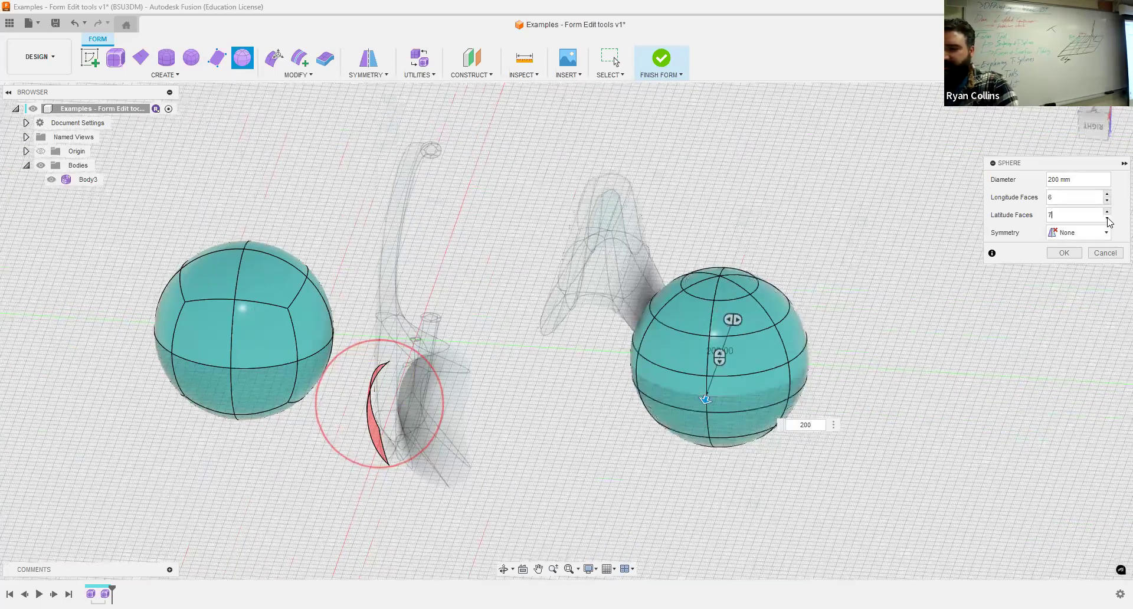
click(1107, 218)
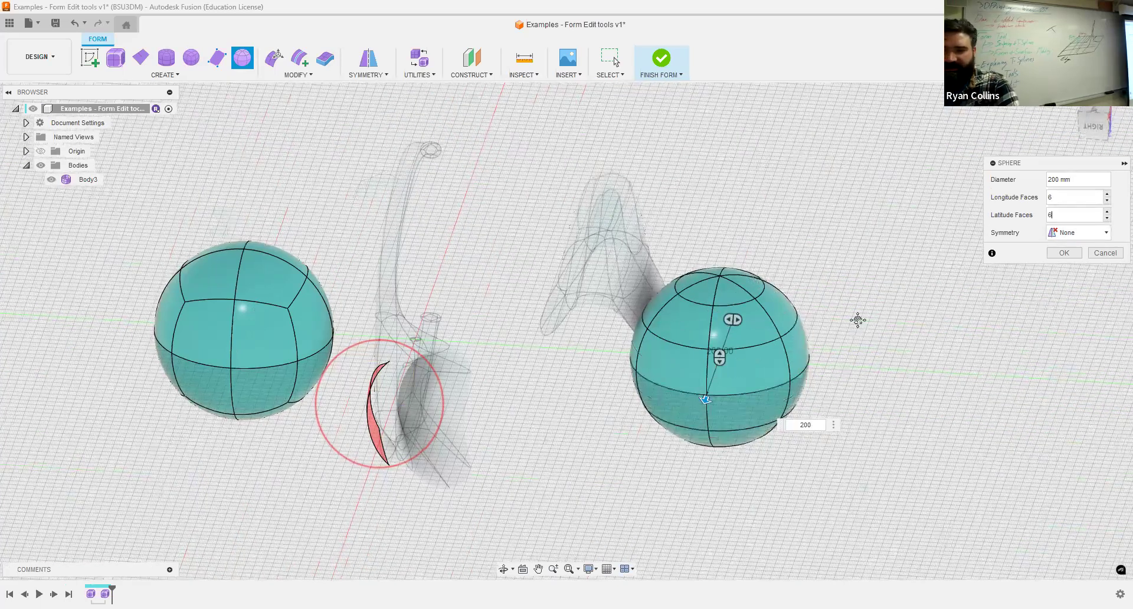
middle_drag(870, 326, 872, 334)
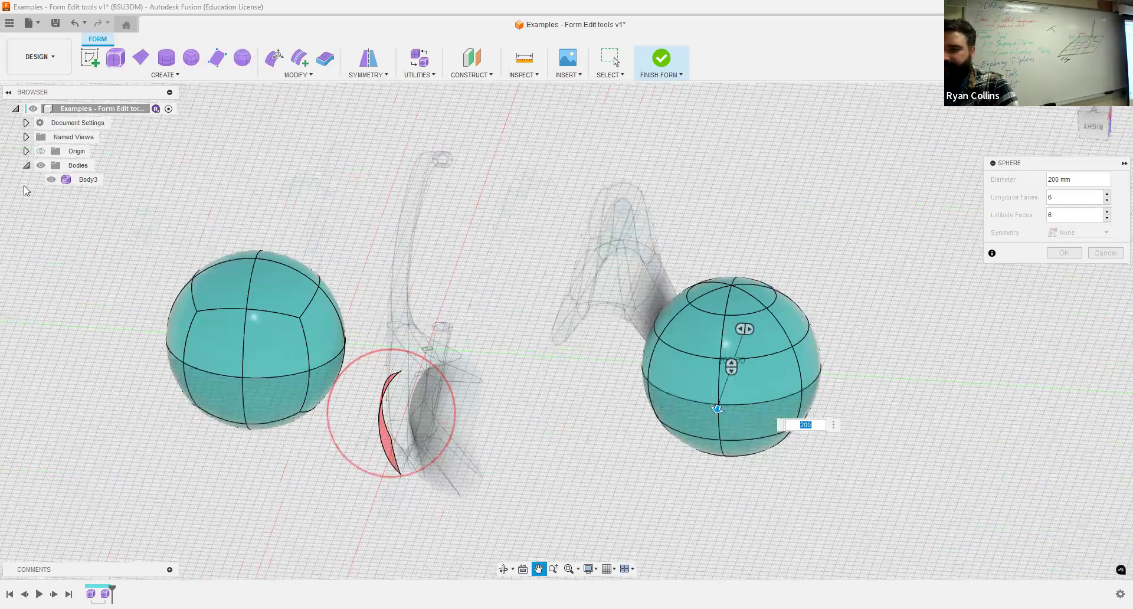
key(Return)
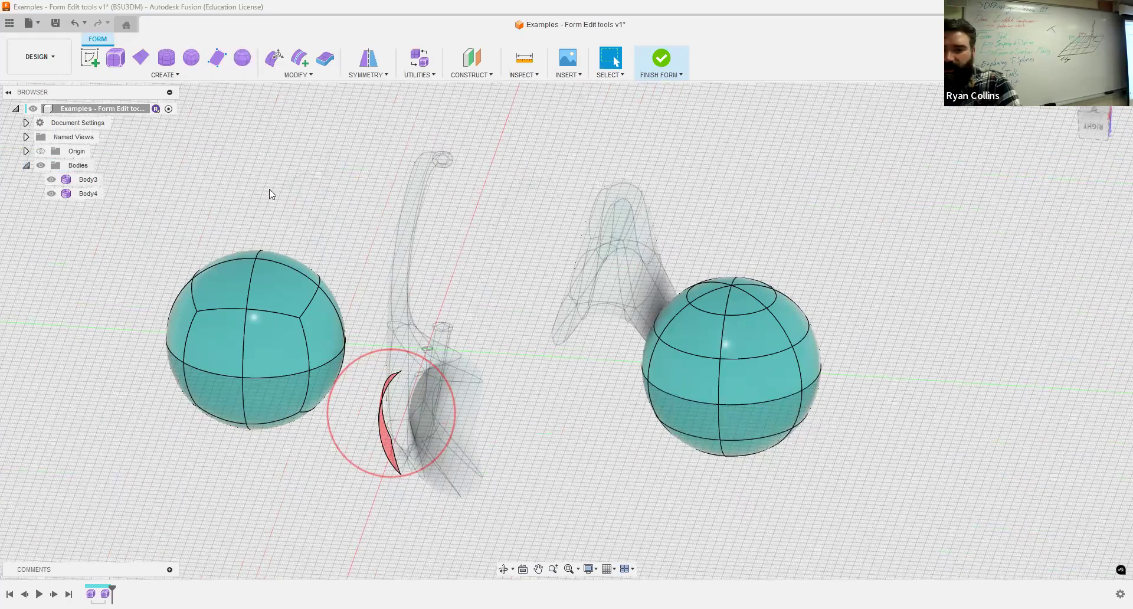
Try Mirror - Internal symmetry on the sphere using two adjacent faces in the band around its bottom pole.
shift+middle_drag(758, 280, 851, 254)
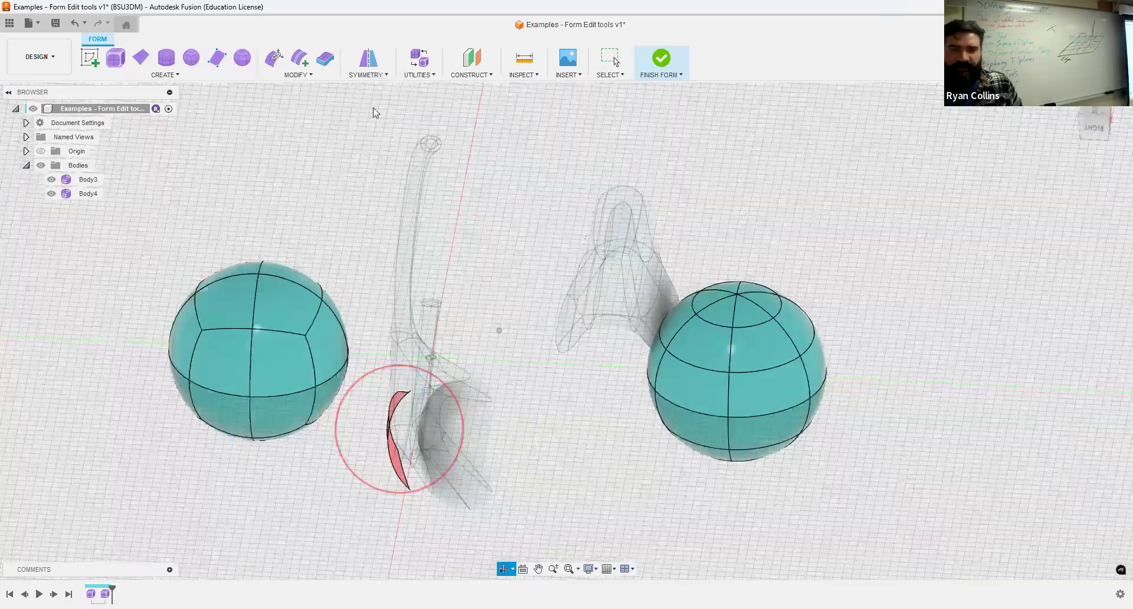
click(372, 69)
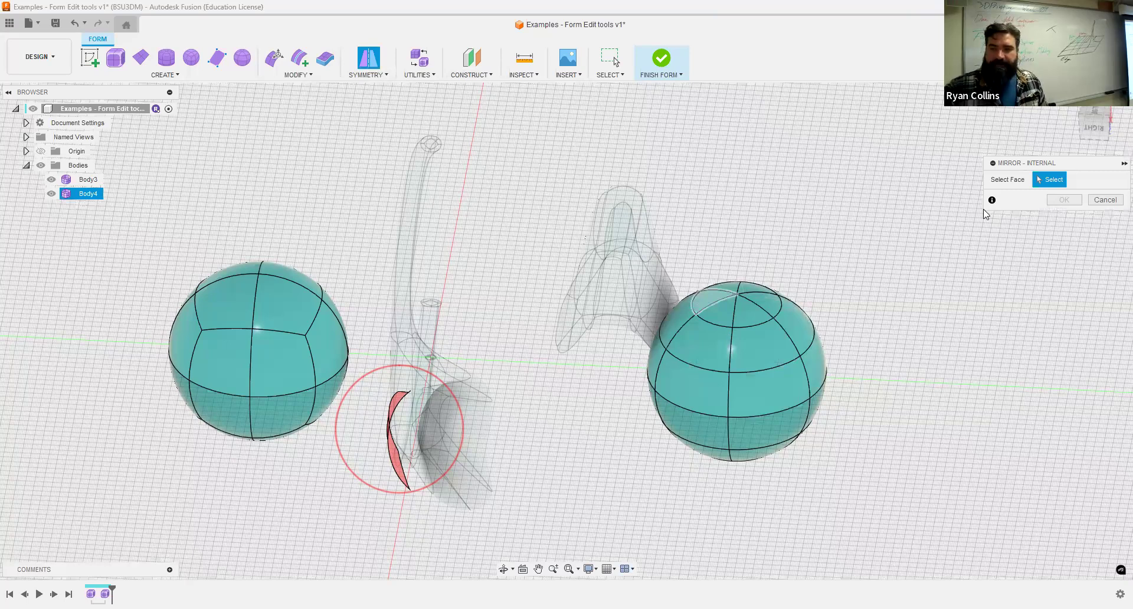
click(376, 76)
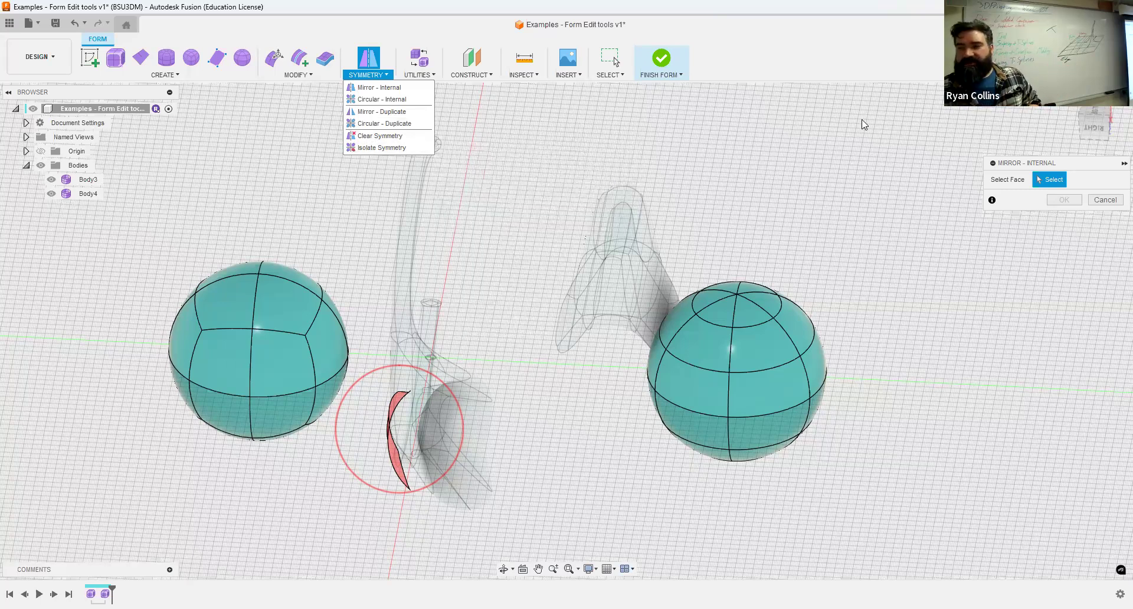
click(753, 348)
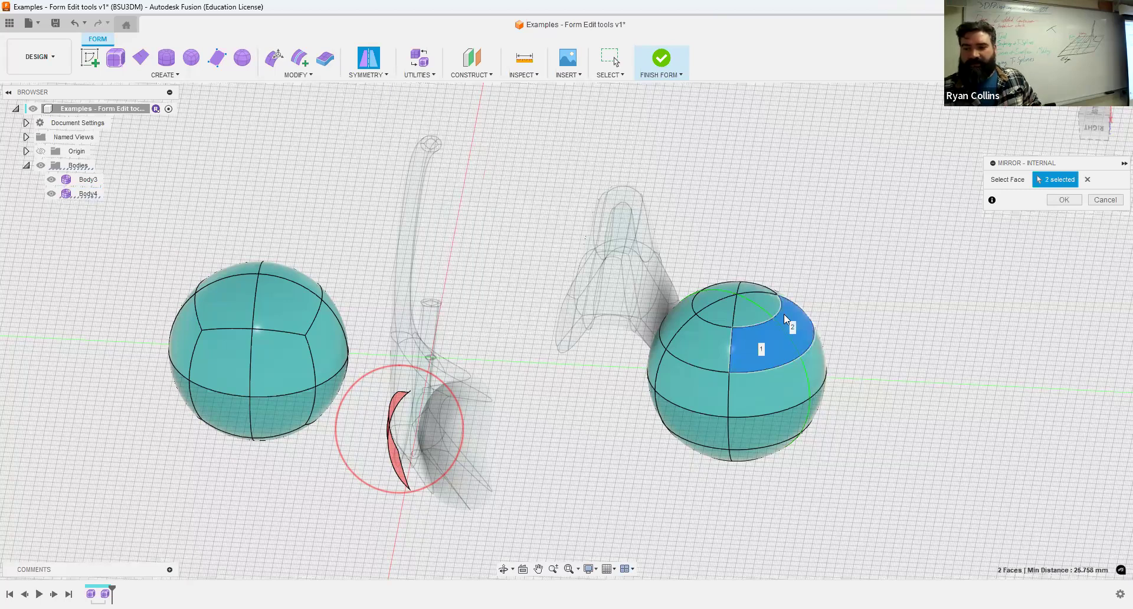
mouse_move(836, 299)
middle_down()
mouse_move(816, 339)
mouse_move(856, 310)
middle_up()
drag(1023, 162, 1014, 199)
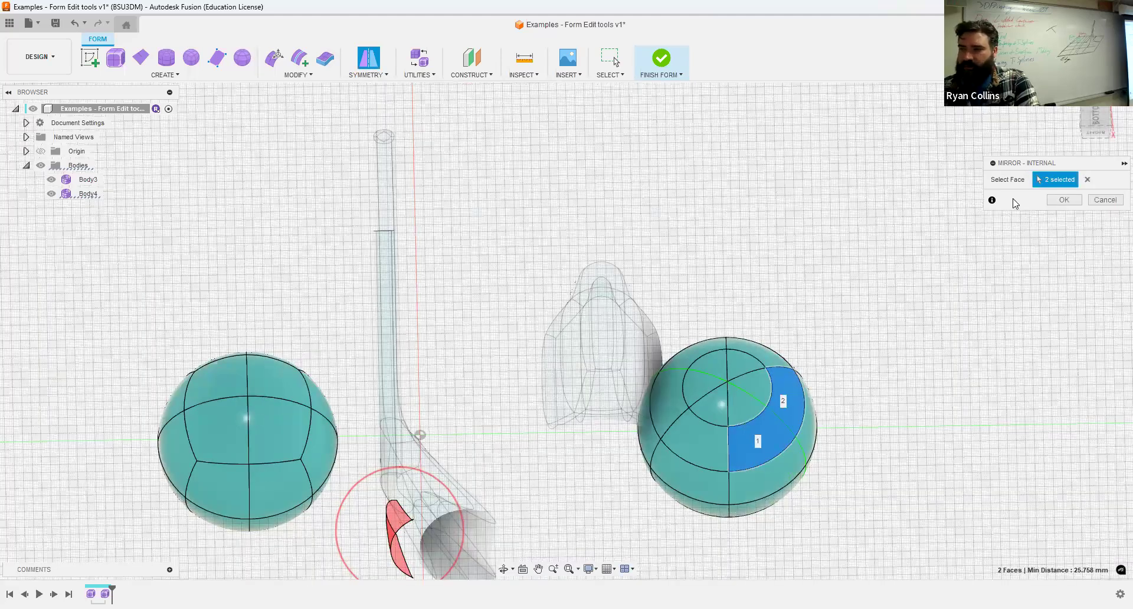
click(1077, 216)
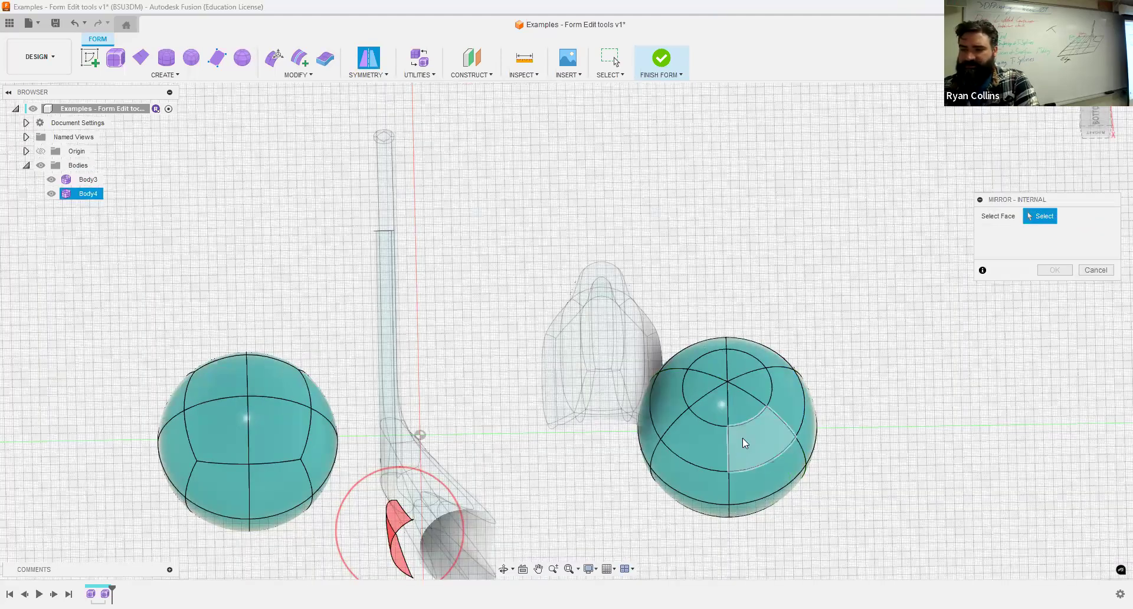
Apply Mirror - Internal symmetry to the sphere using two opposite faces in the band around its bottom pole.
click(752, 442)
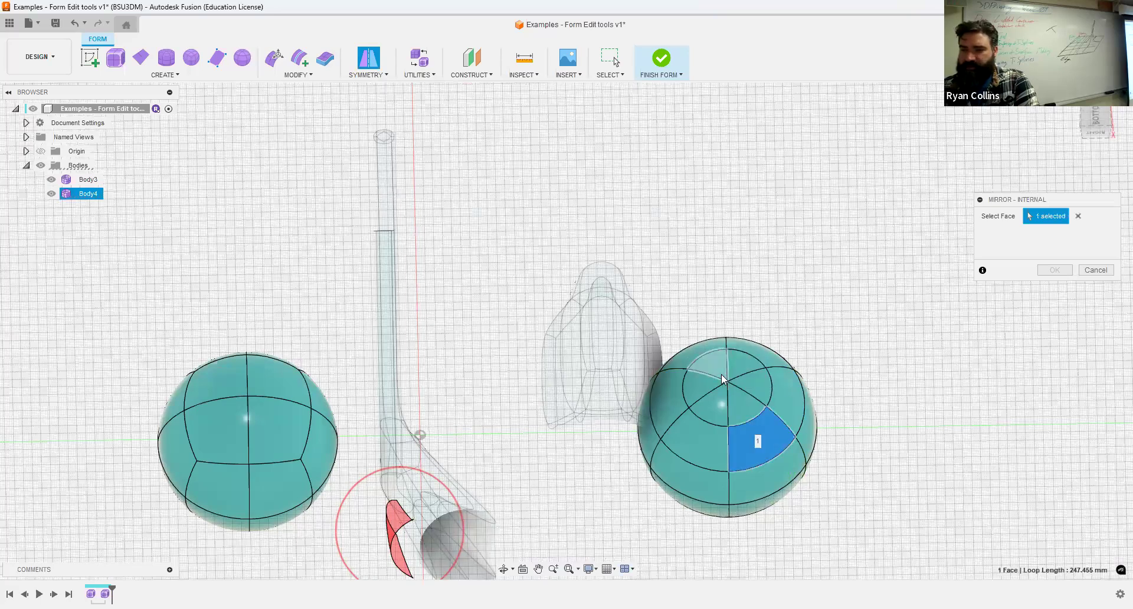
click(723, 379)
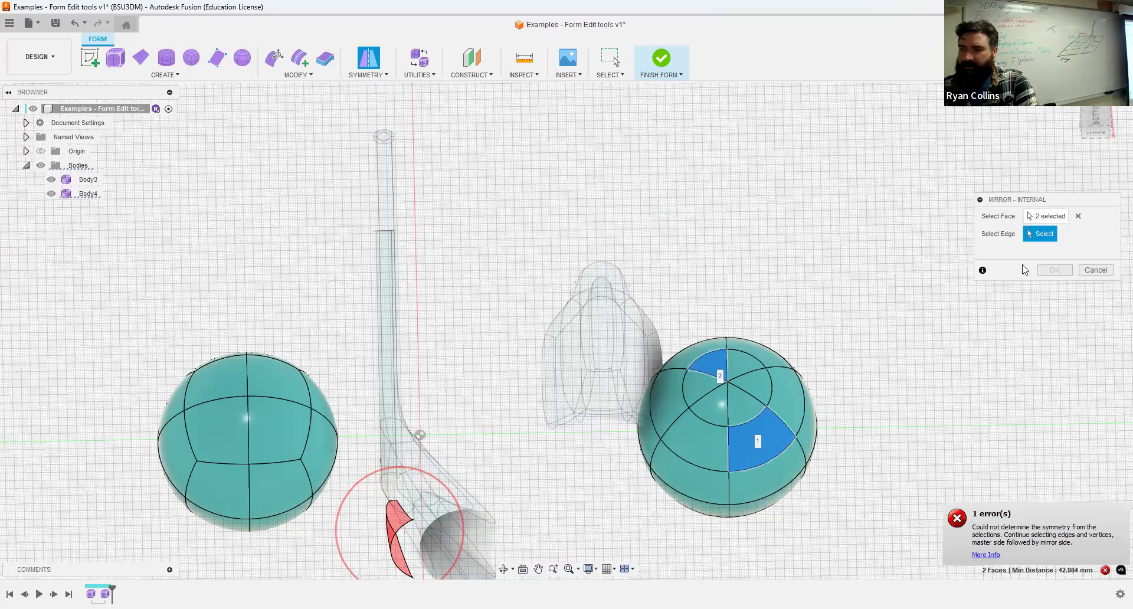
click(771, 429)
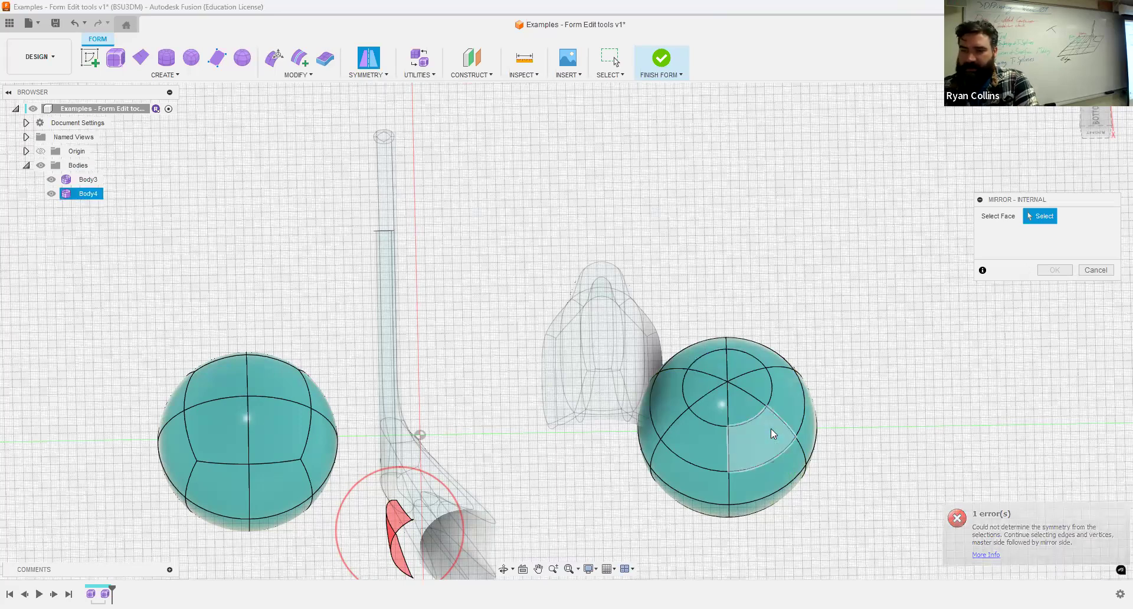
click(701, 348)
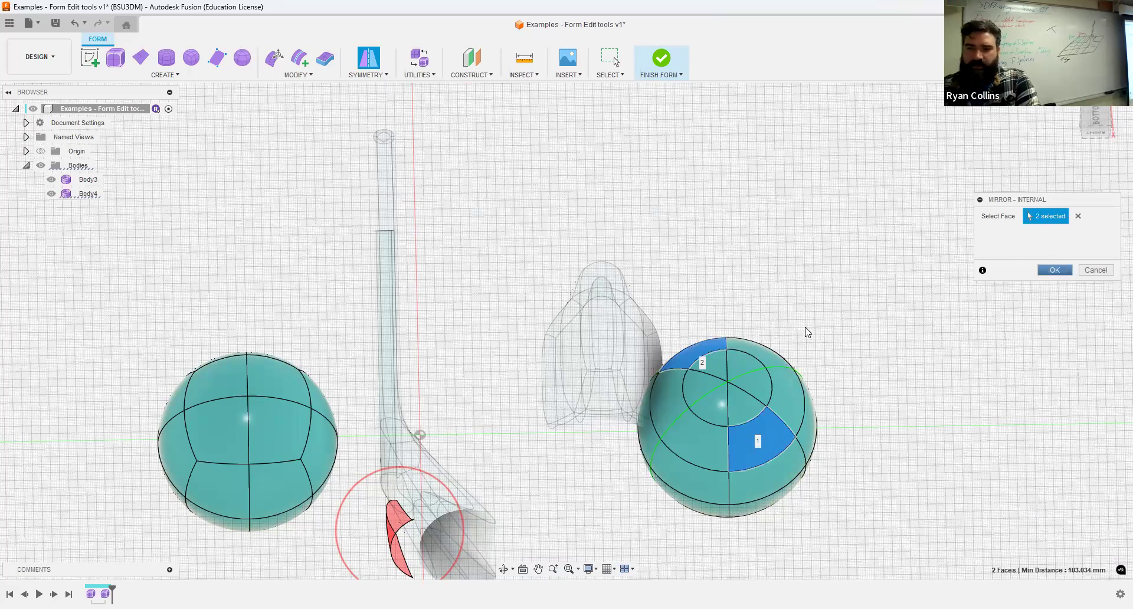
Select a face beside the sphere's pole and an edge on the symmetry line to examine the mirrored pairing.
click(372, 75)
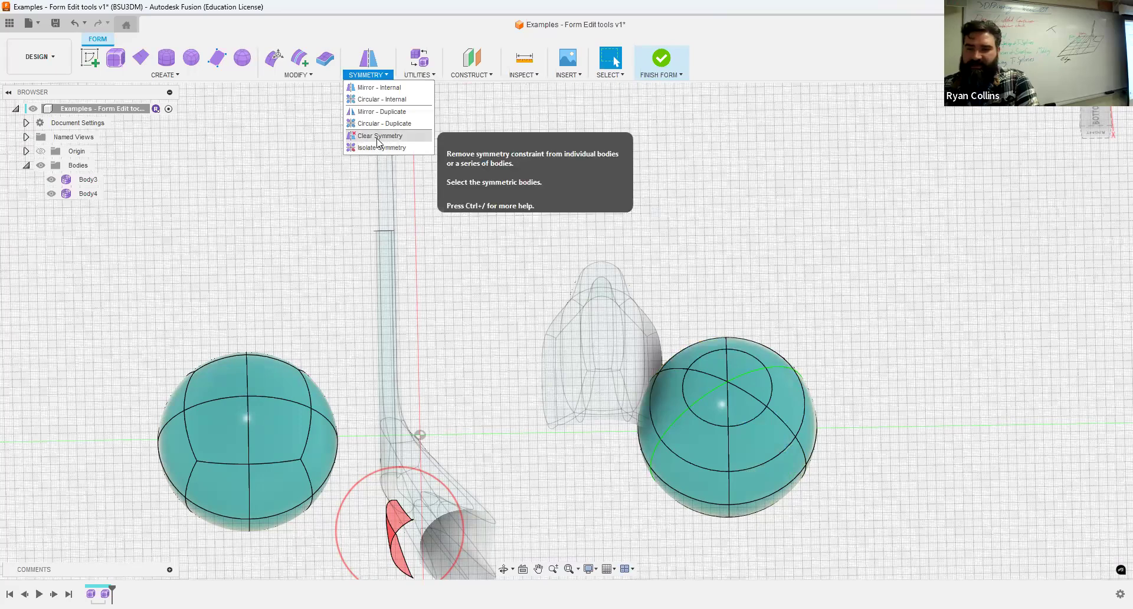
click(750, 403)
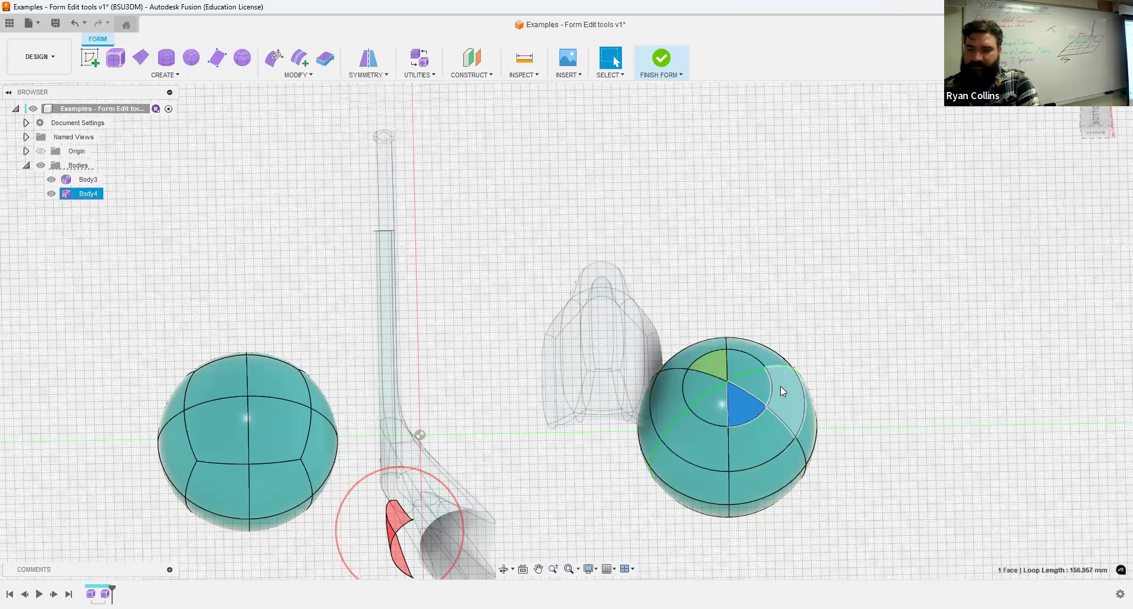
click(748, 375)
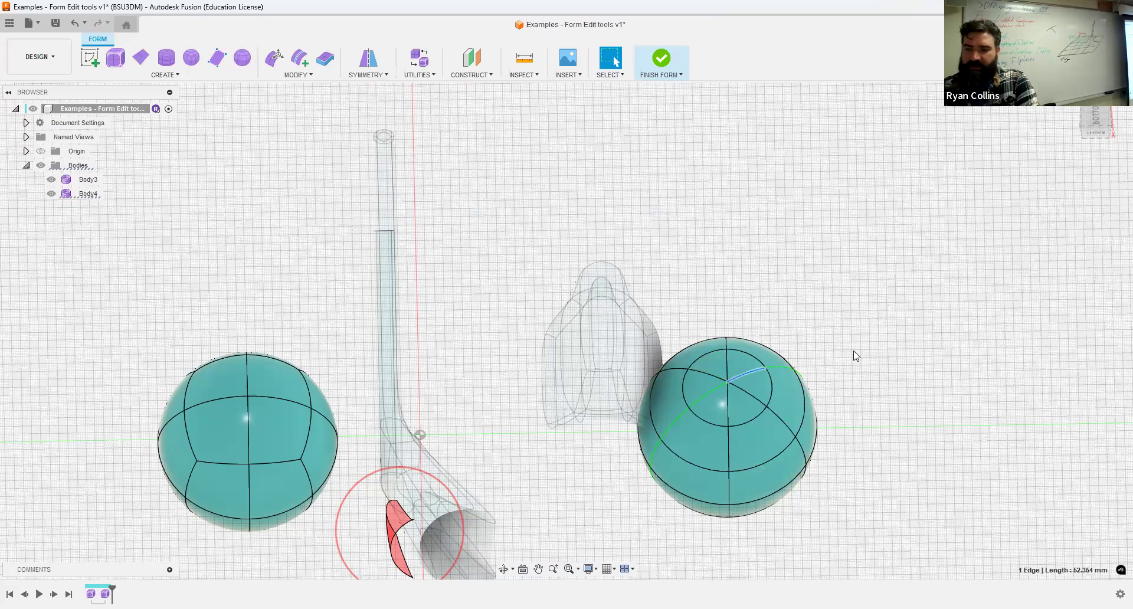
click(816, 400)
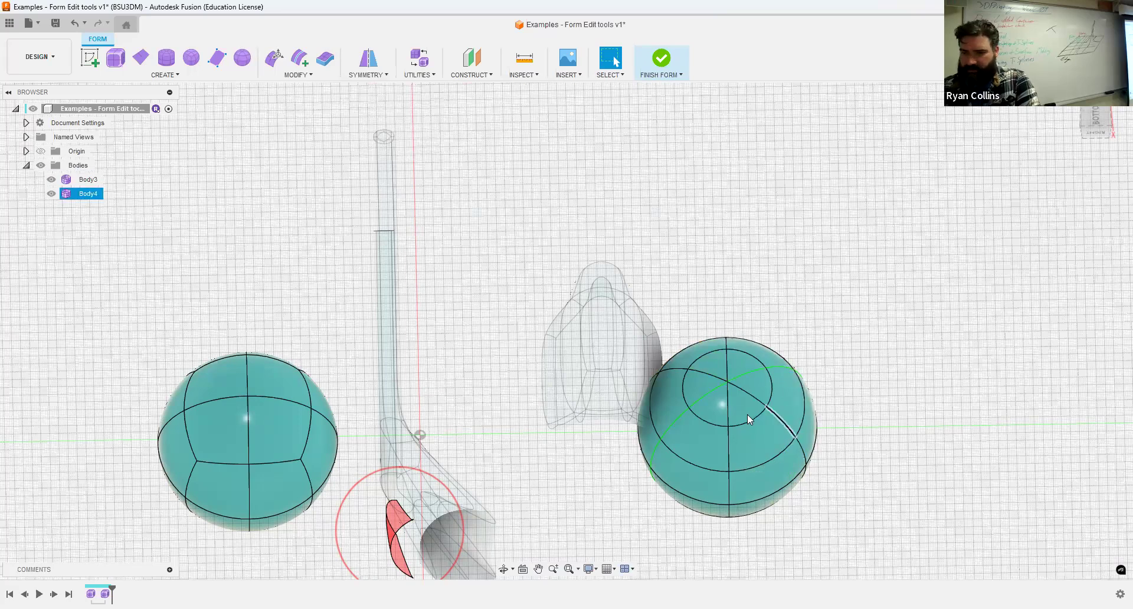
Clear the mirror symmetry from the sphere body.
click(299, 81)
click(369, 78)
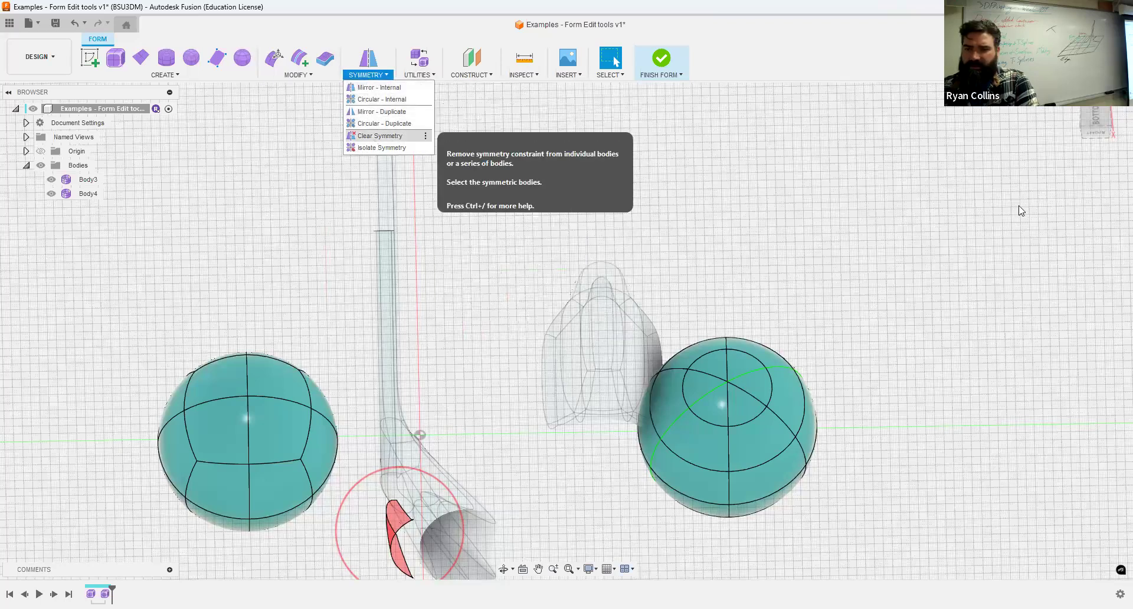
click(738, 381)
click(1064, 200)
Apply Circular - Internal symmetry with three repeats to the sphere, based on a face in the band around its bottom pole.
click(419, 74)
click(366, 75)
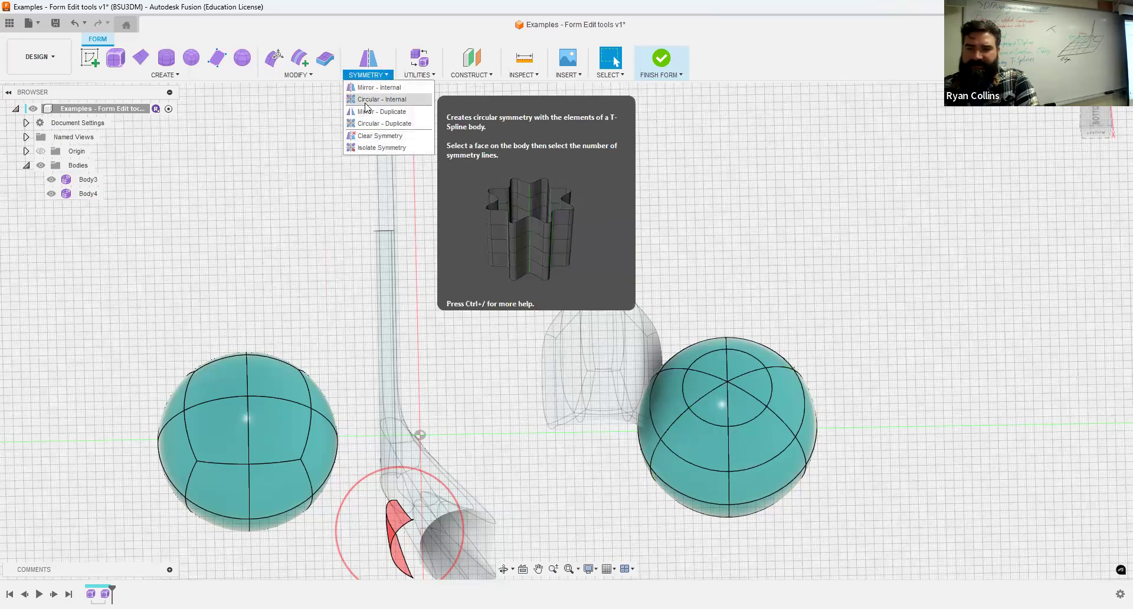
click(761, 457)
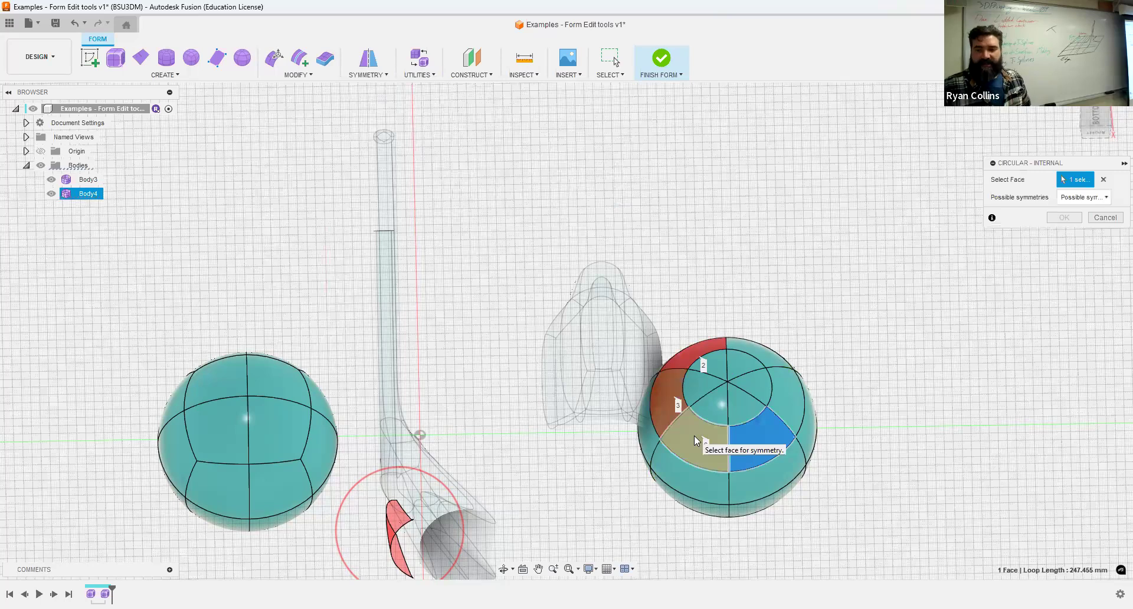
click(670, 413)
click(1071, 218)
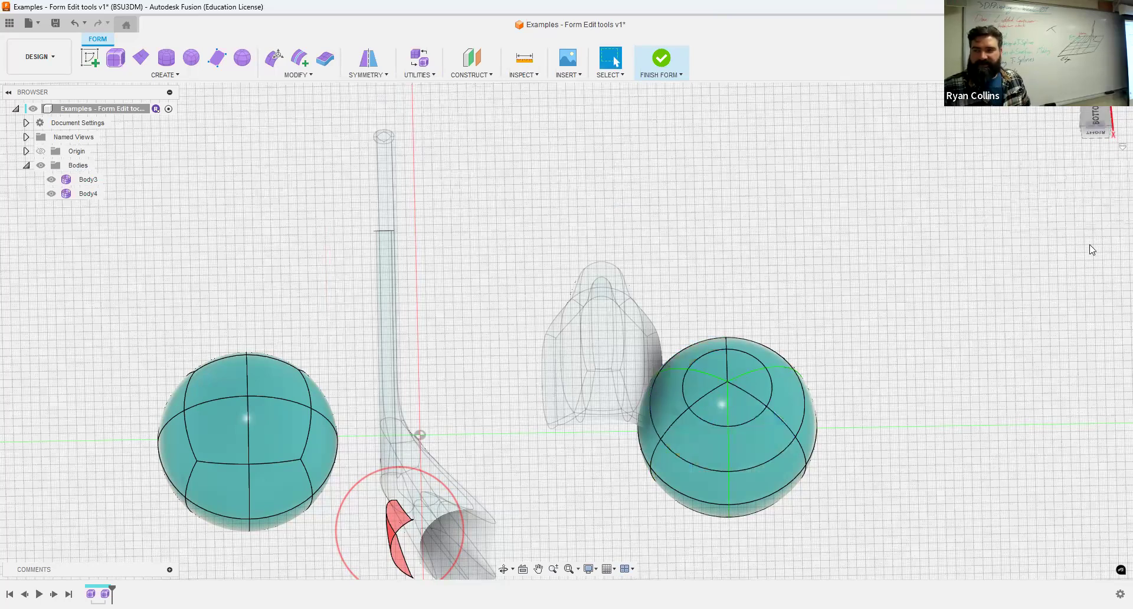
Edit the form with the face filter, pulling a face of the sphere's lower band outward and down to form three symmetric legs.
click(1095, 121)
scroll(930, 384, down, 1)
middle_drag(917, 304, 900, 237)
middle_drag(331, 142, 328, 96)
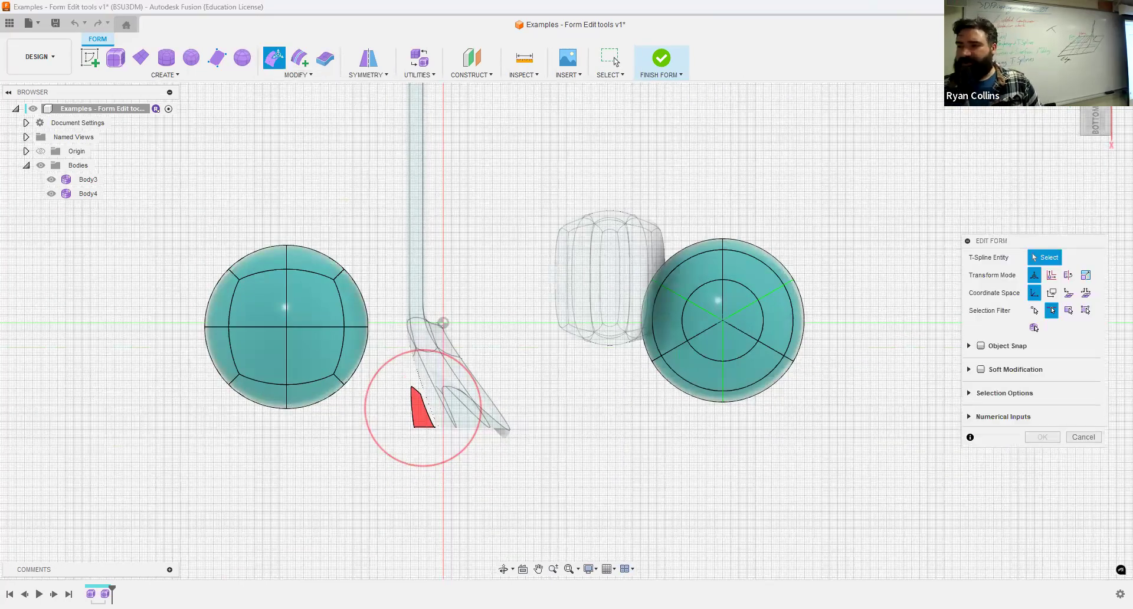
click(1068, 311)
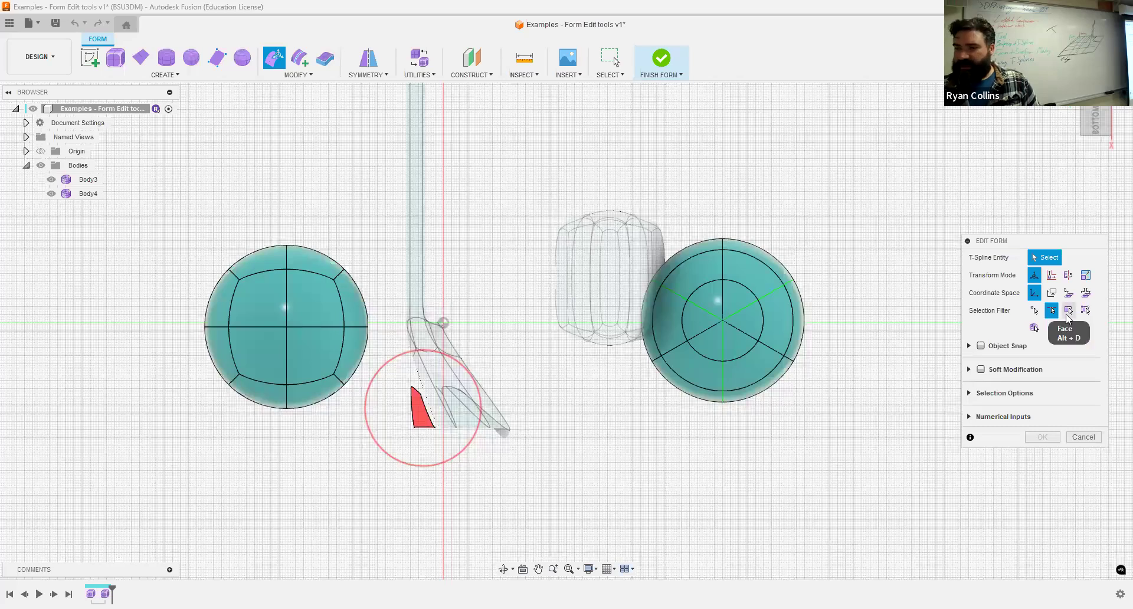
click(775, 317)
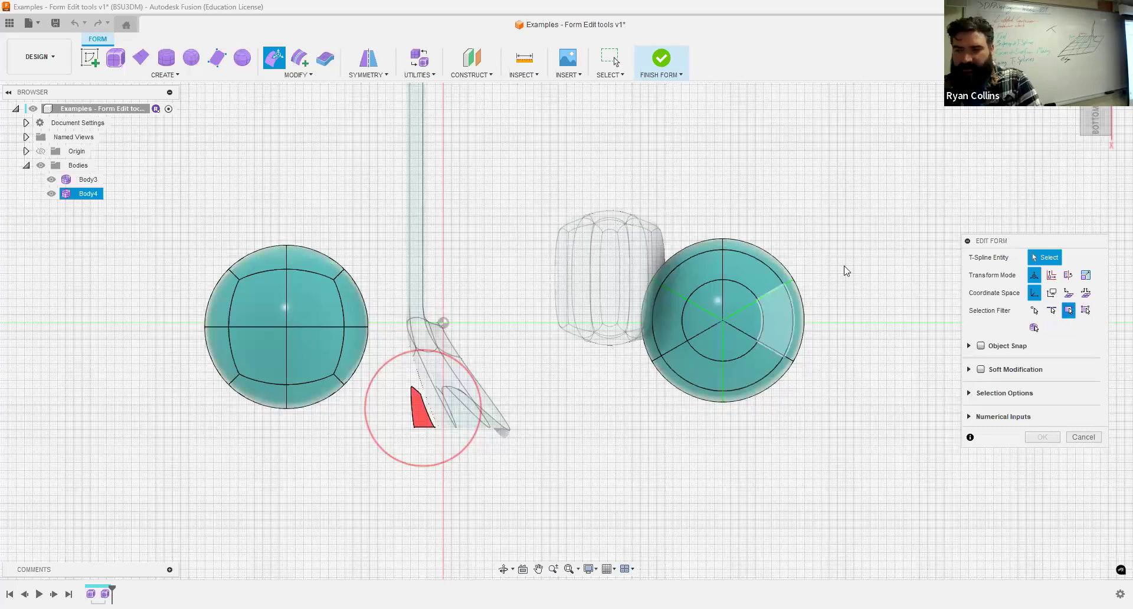
shift+middle_drag(796, 335, 416, 297)
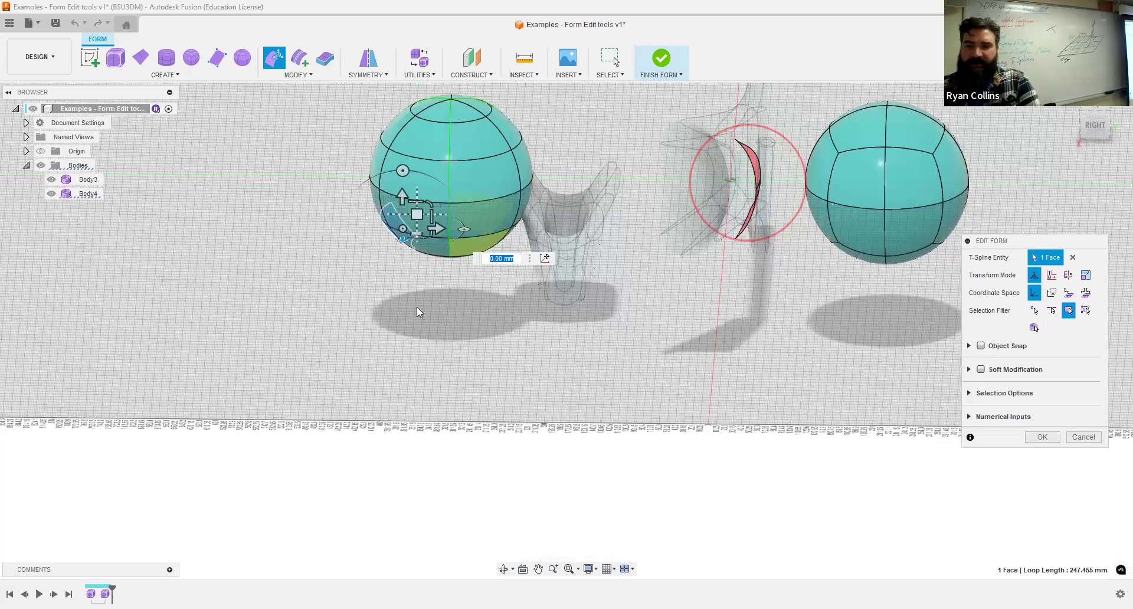
shift+middle_drag(505, 285, 448, 289)
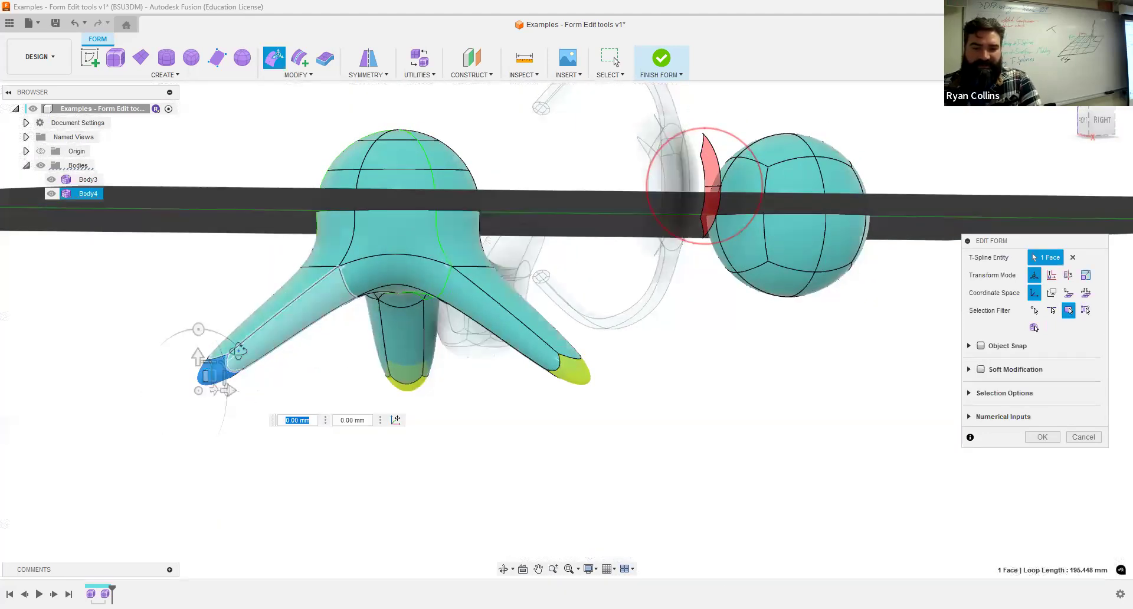
Rotate the selected end face of the leg by 20 degrees.
shift+middle_drag(223, 328, 150, 339)
drag(146, 335, 126, 338)
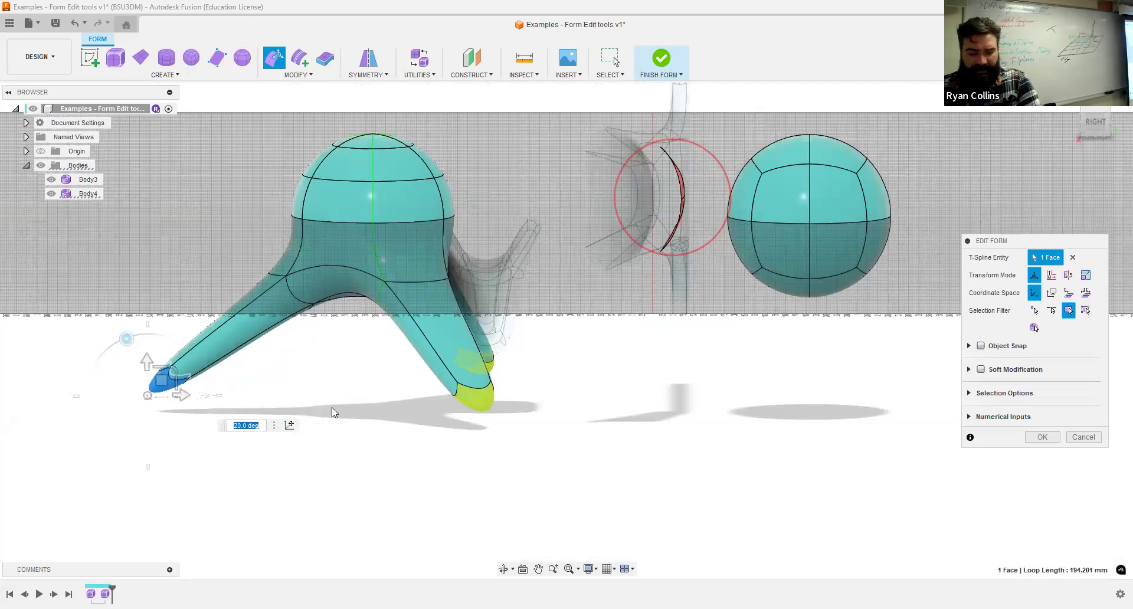
shift+middle_drag(332, 407, 233, 411)
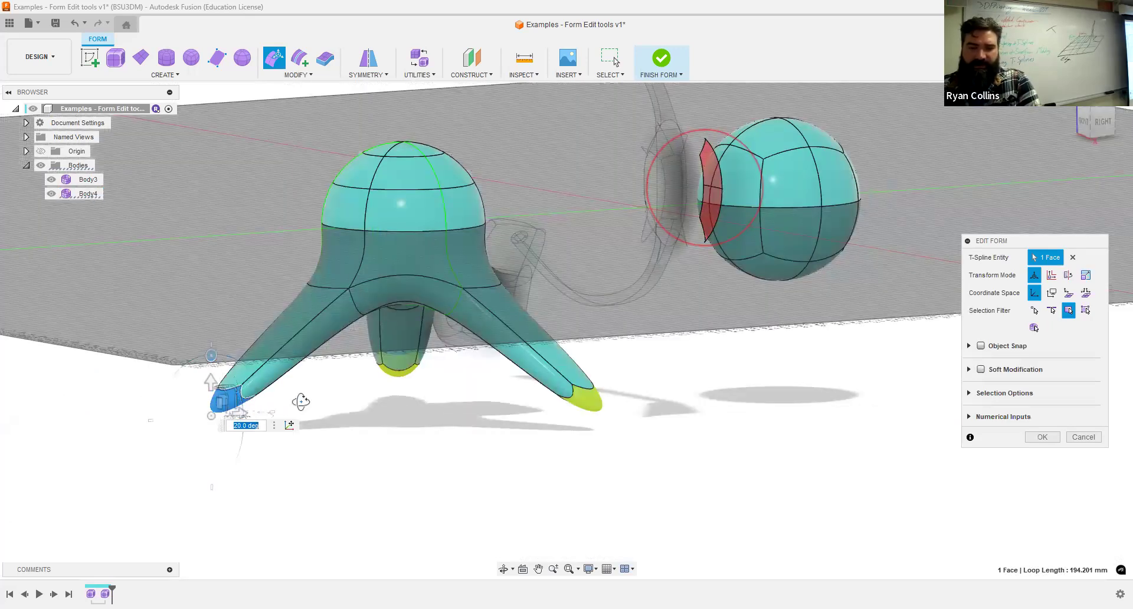
shift+middle_drag(104, 392, 77, 437)
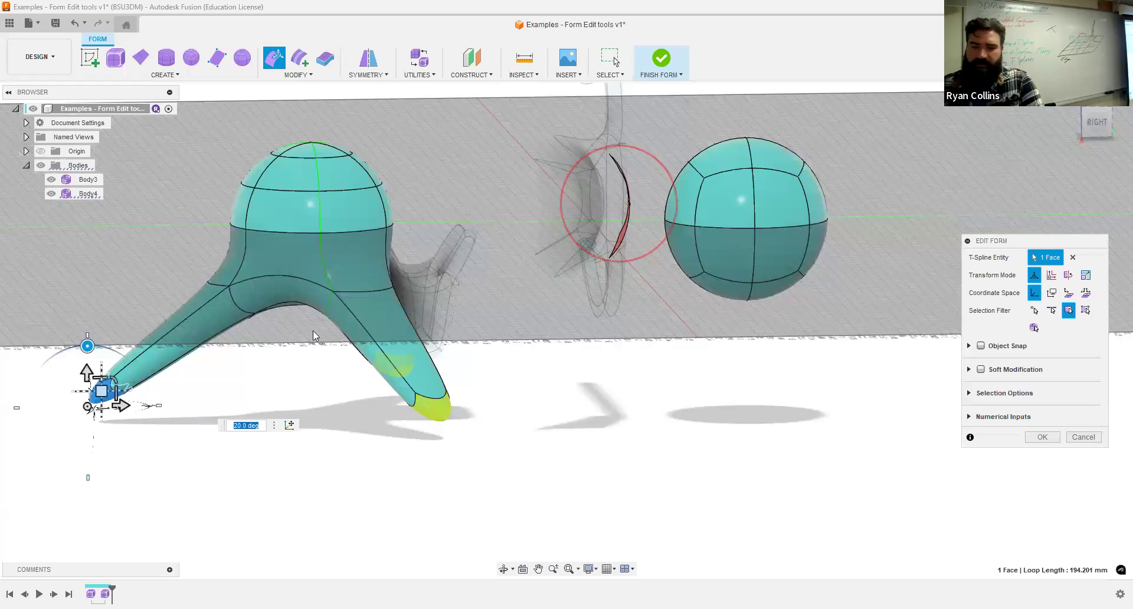
Extend the legs by another segment and delete their end faces to leave open tubes.
key(Escape)
shift+middle_drag(263, 364, 191, 378)
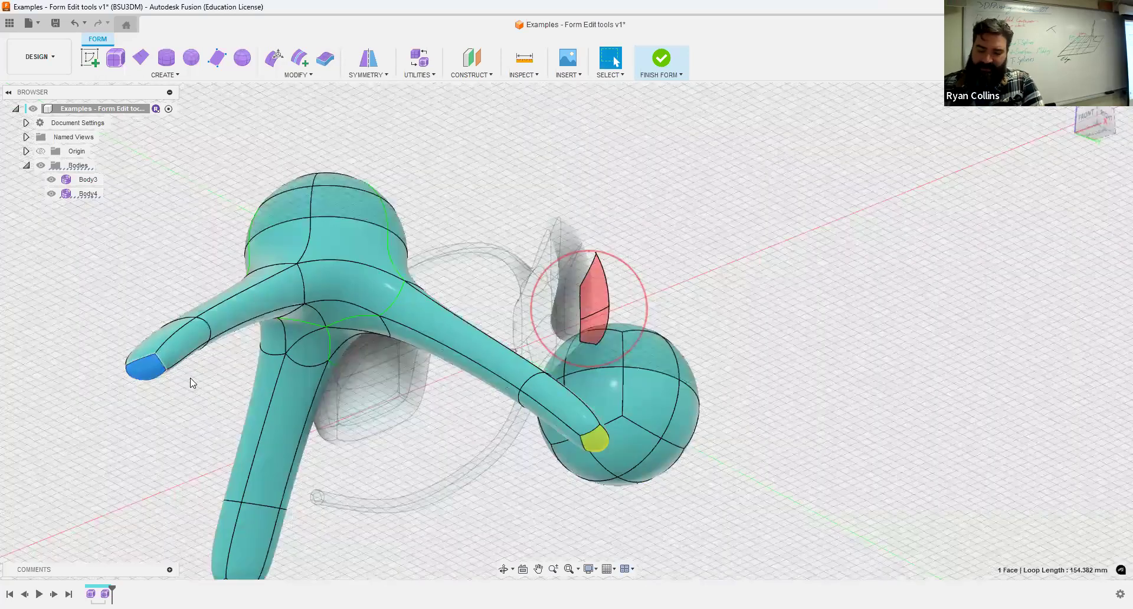
key(Delete)
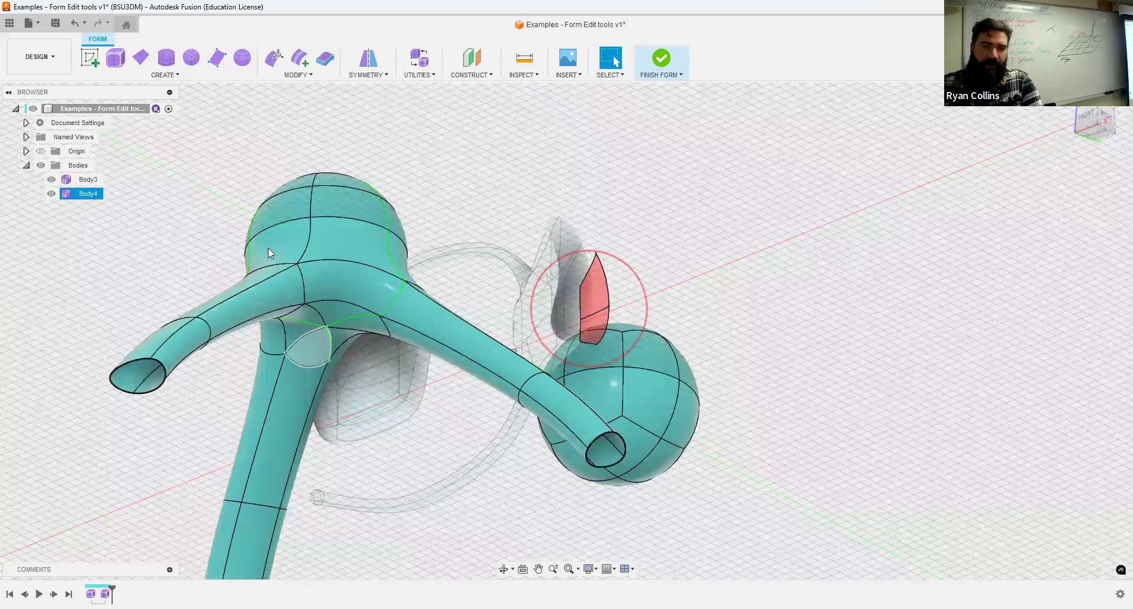
Edit the open edge loop at a leg's end, flaring it wider with an added segment and rotating the rim 25 degrees.
click(281, 61)
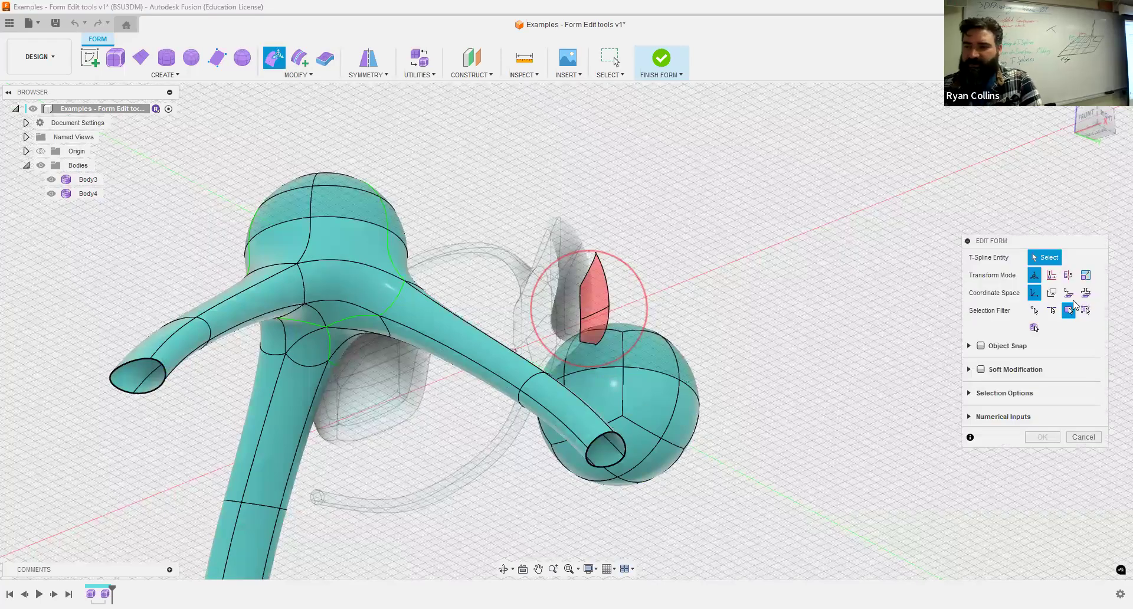
click(157, 366)
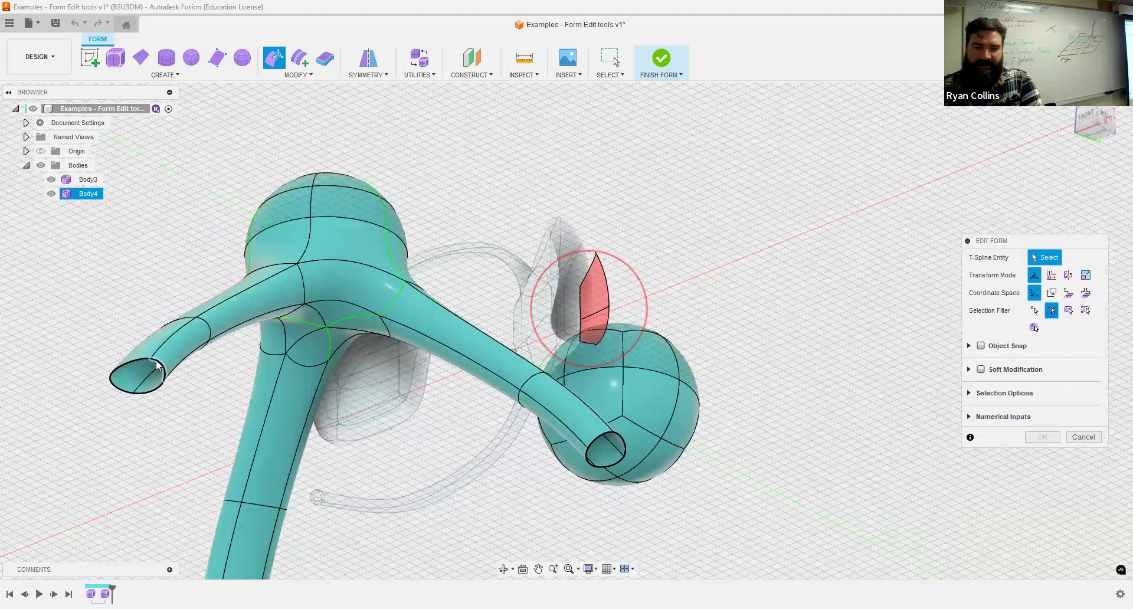
double_click(156, 363)
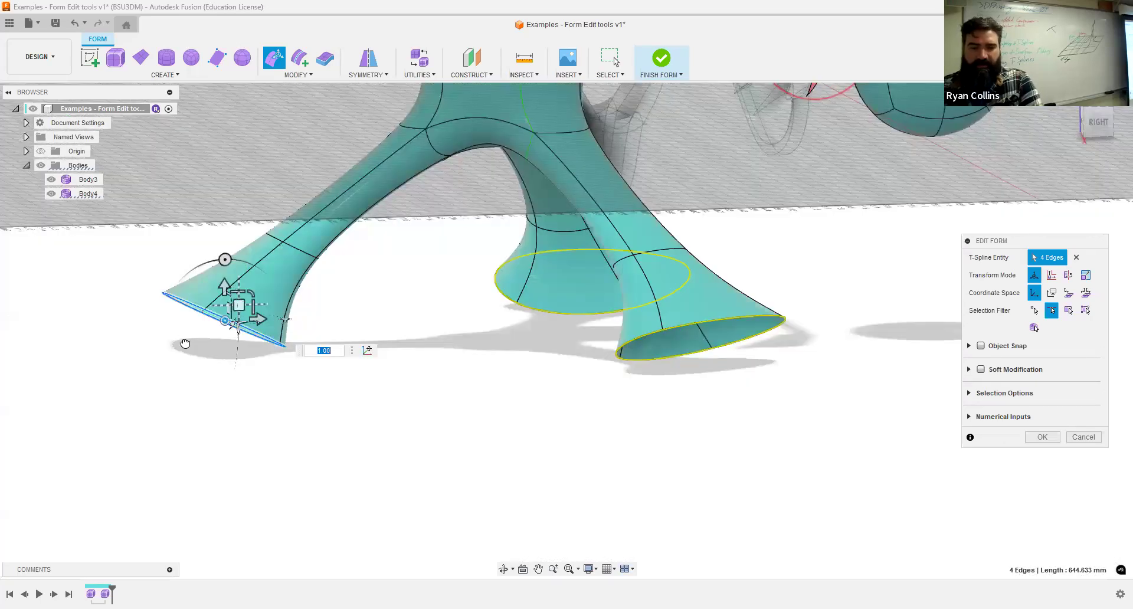
alt+drag(185, 343, 96, 376)
shift+middle_drag(392, 380, 434, 383)
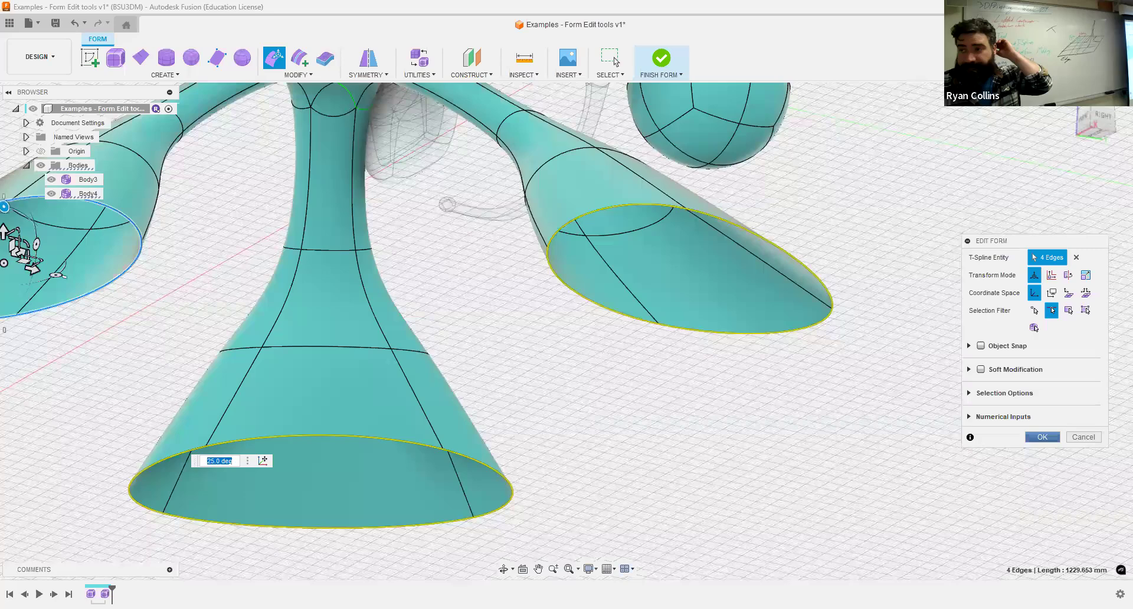
click(1042, 436)
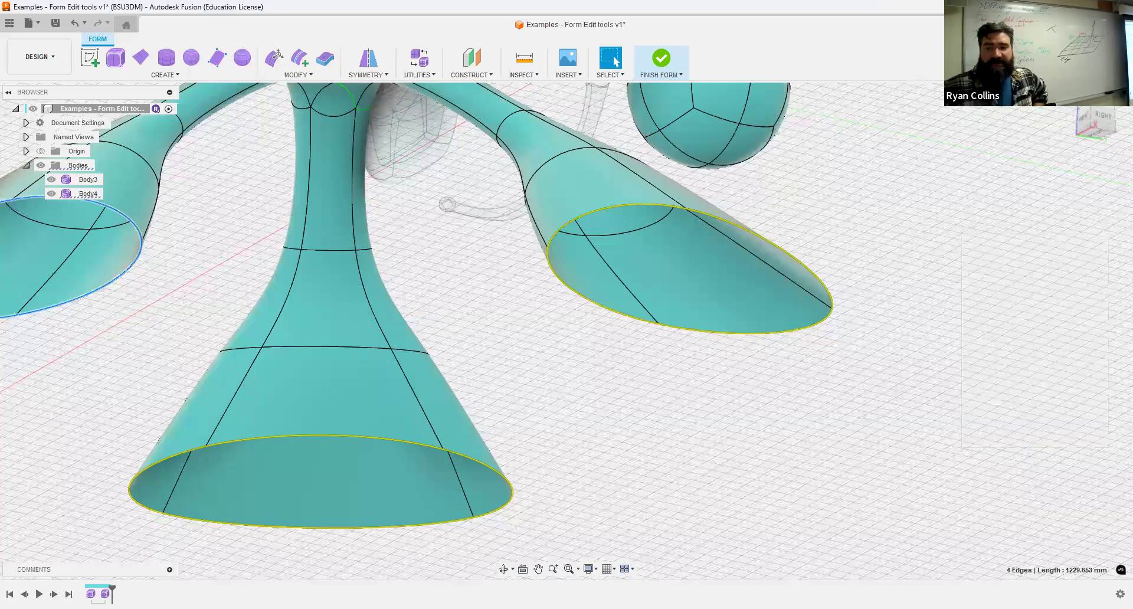
Finish the form to convert the quadball and the three-legged T-spline body, viewing the whole arrangement from behind.
scroll(719, 308, down, 5)
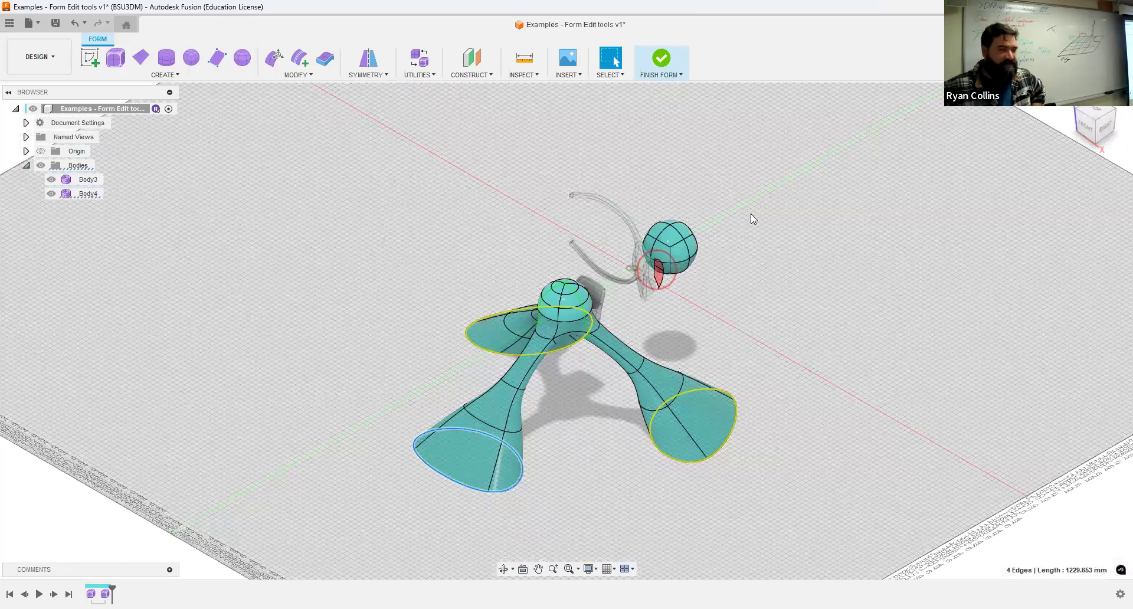
mouse_move(1094, 118)
mouse_down()
mouse_move(1056, 131)
mouse_move(741, 51)
mouse_up()
click(659, 65)
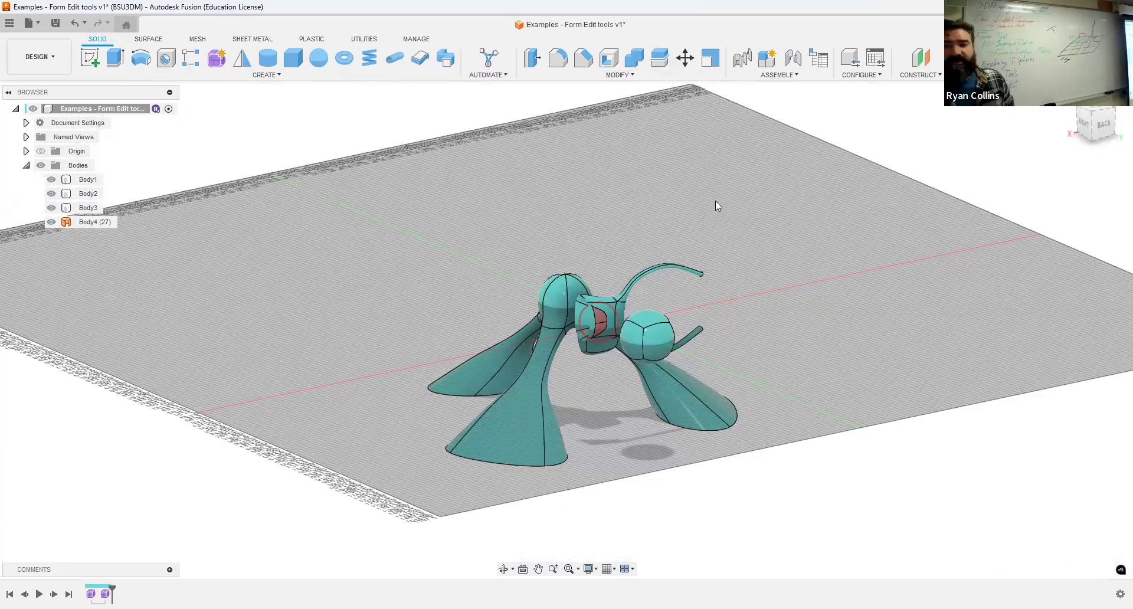
click(1102, 124)
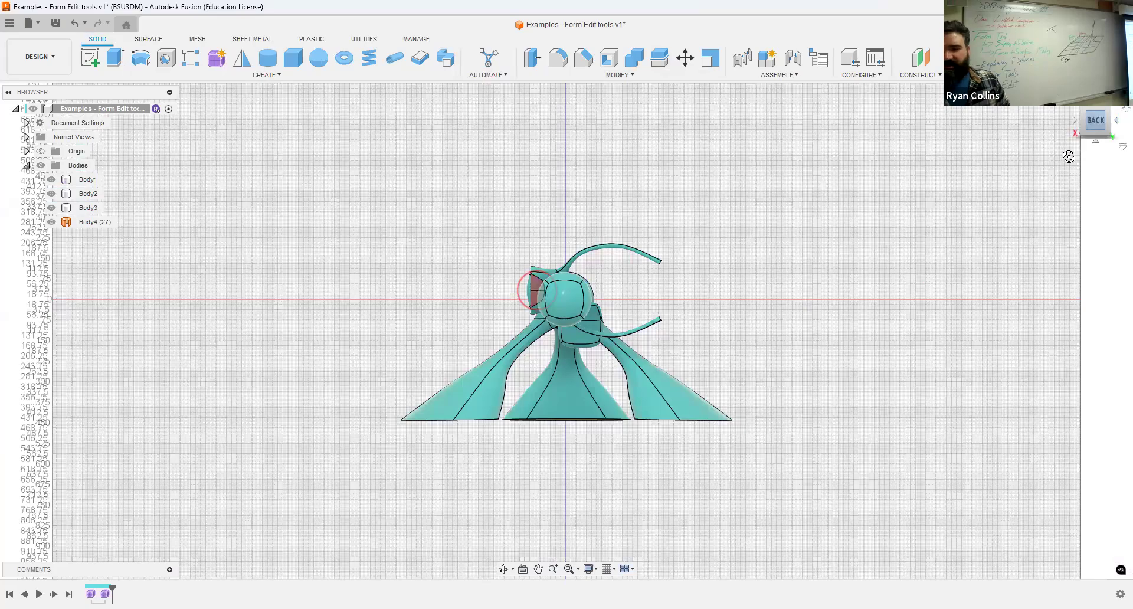
shift+middle_drag(1068, 156, 541, 142)
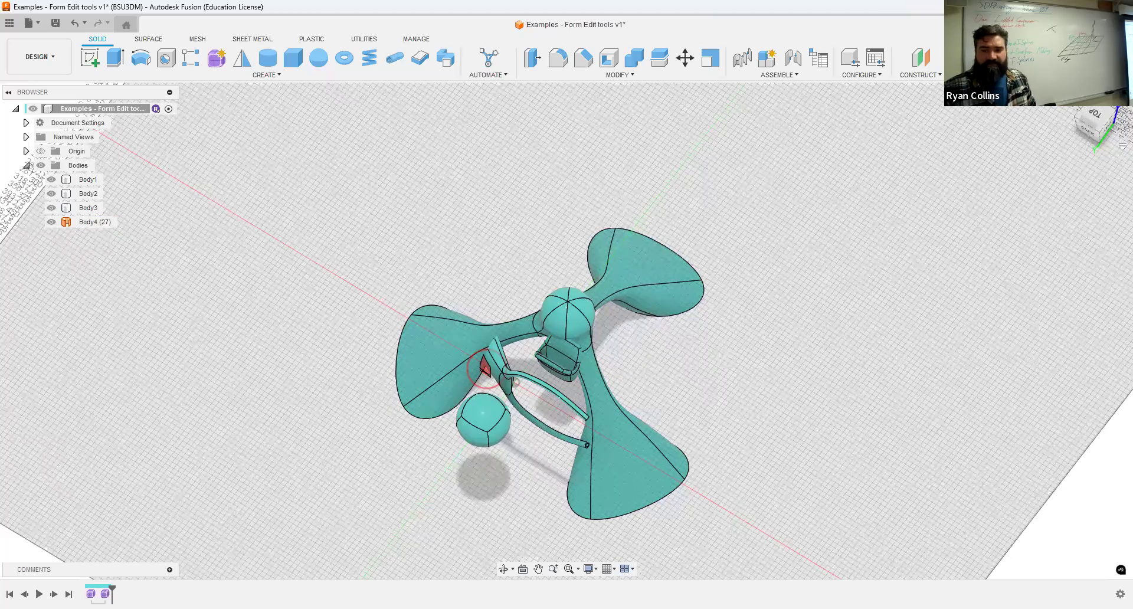
click(1072, 103)
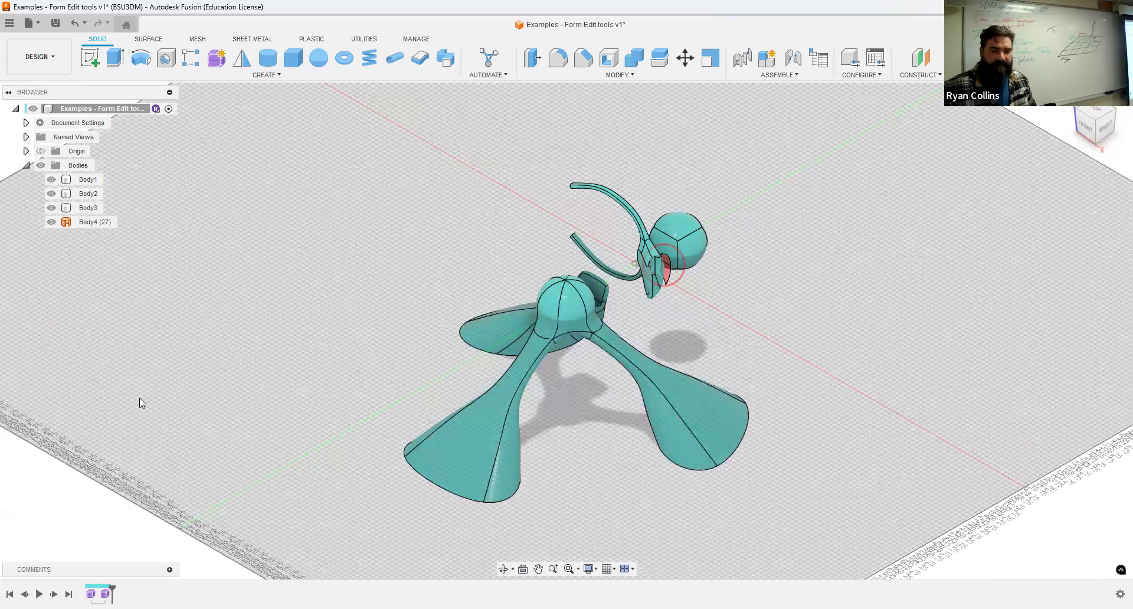
Reopen the most recent form feature for editing and check the open ends of the three legs from below and the side.
right_click(104, 593)
click(145, 476)
shift+middle_drag(534, 348, 495, 327)
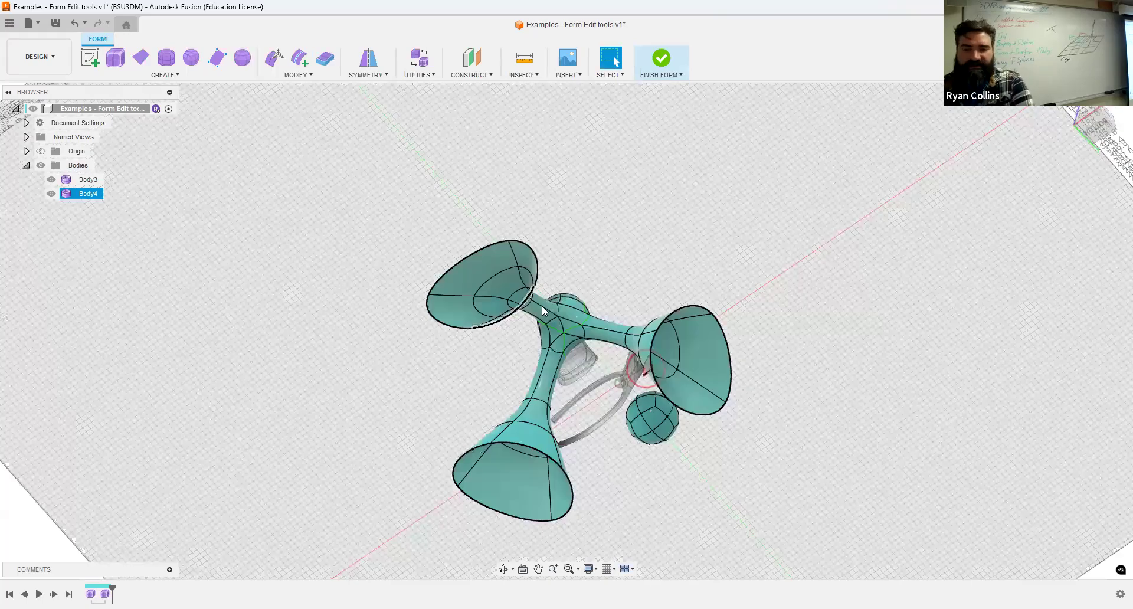
scroll(493, 320, up, 3)
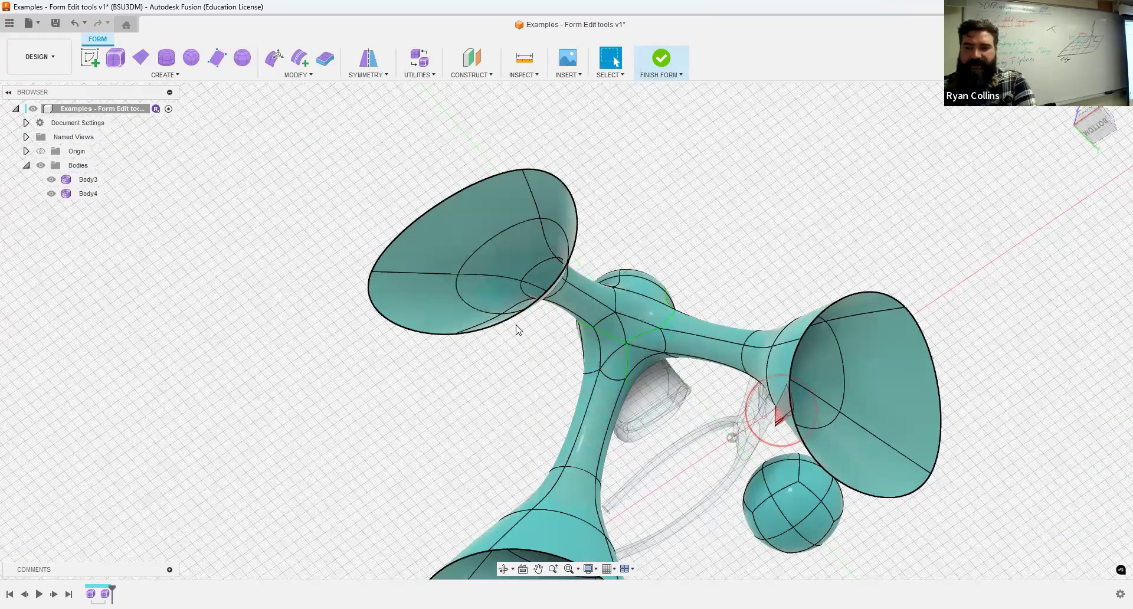
scroll(516, 325, down, 2)
scroll(529, 303, up, 2)
shift+middle_drag(534, 349, 508, 278)
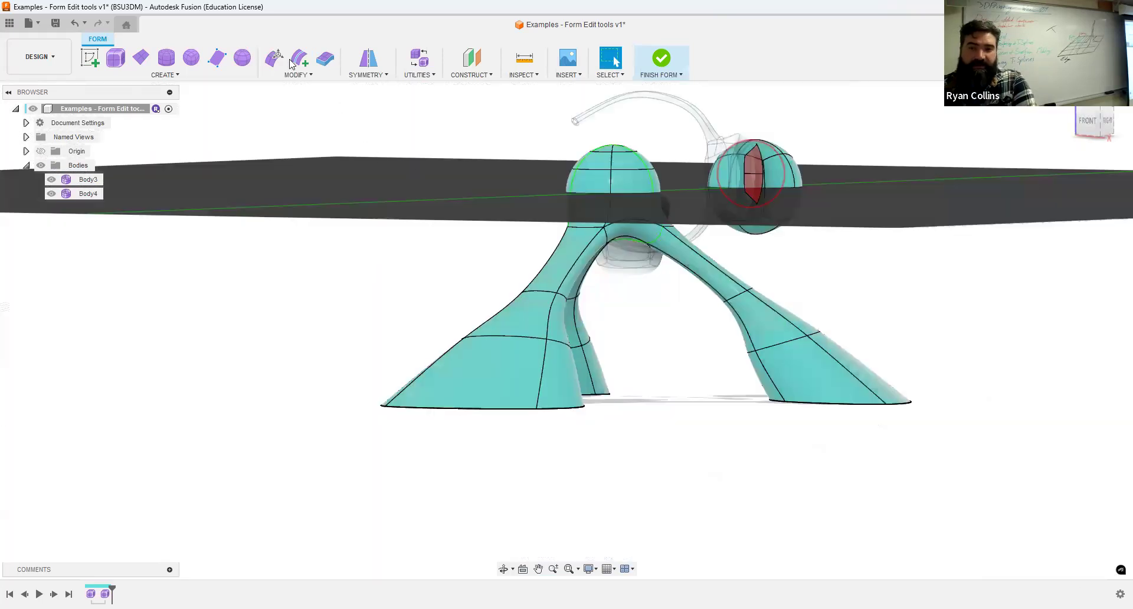
Thicken the three-legged T-spline body to give it wall thickness and finish the form.
click(529, 274)
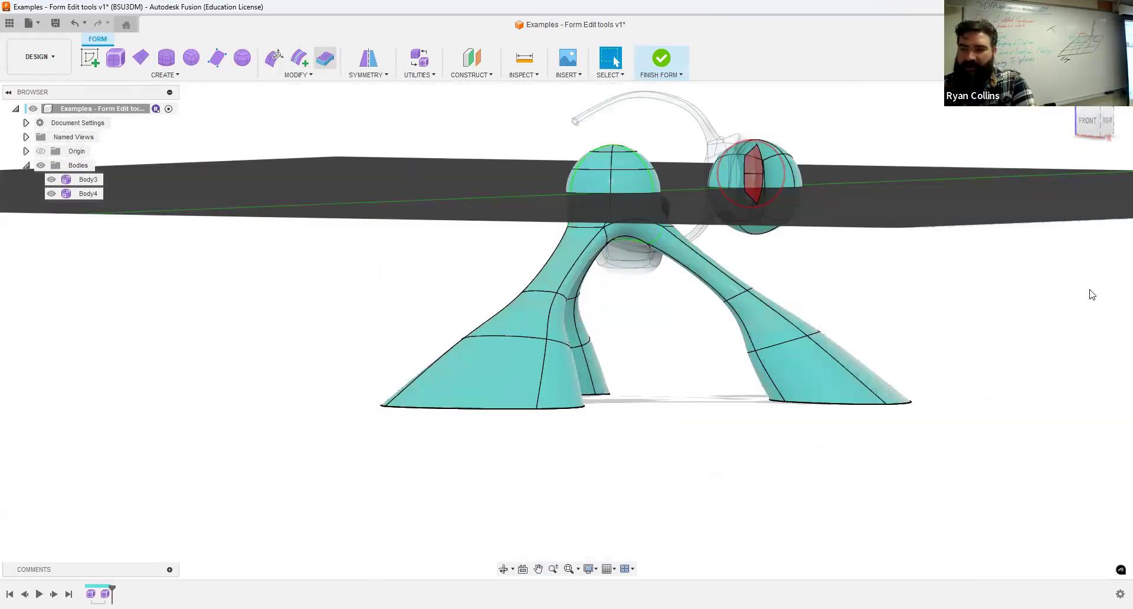
key(Return)
shift+middle_drag(881, 275, 910, 278)
click(660, 58)
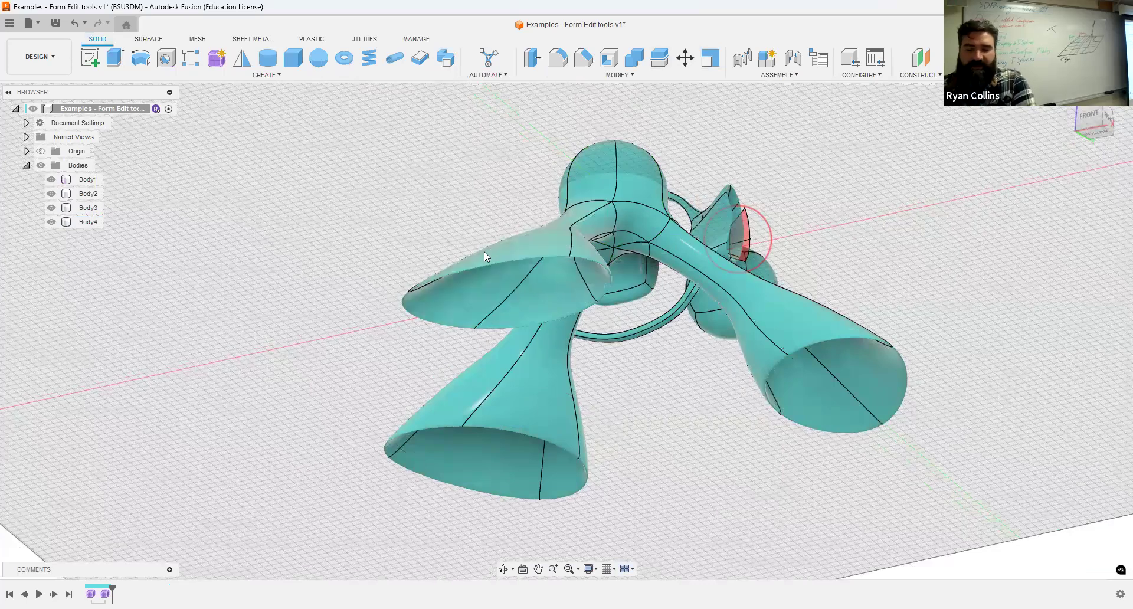
Create a section analysis on the XZ plane at a distance of -347 mm, cutting through the three-legged body's domed top.
shift+middle_drag(498, 335, 543, 396)
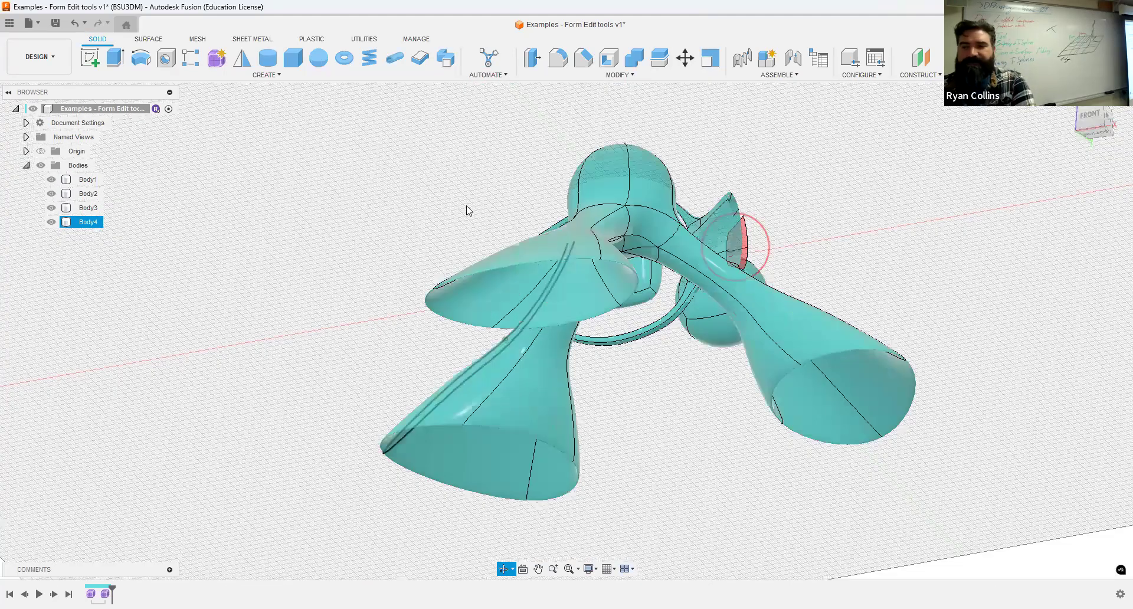
shift+middle_drag(505, 339, 519, 450)
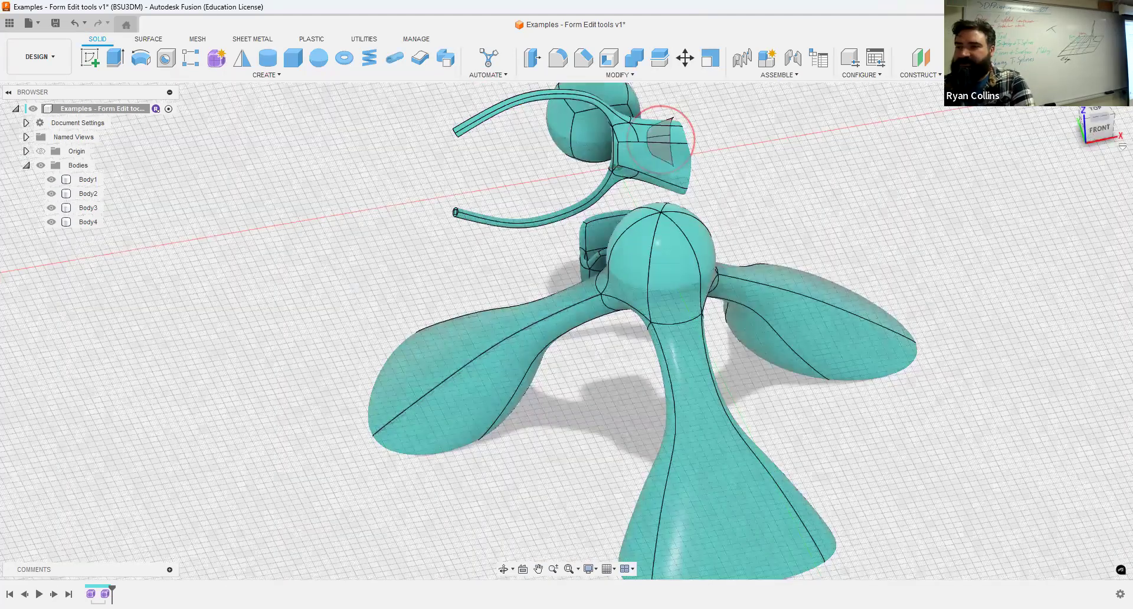
click(969, 75)
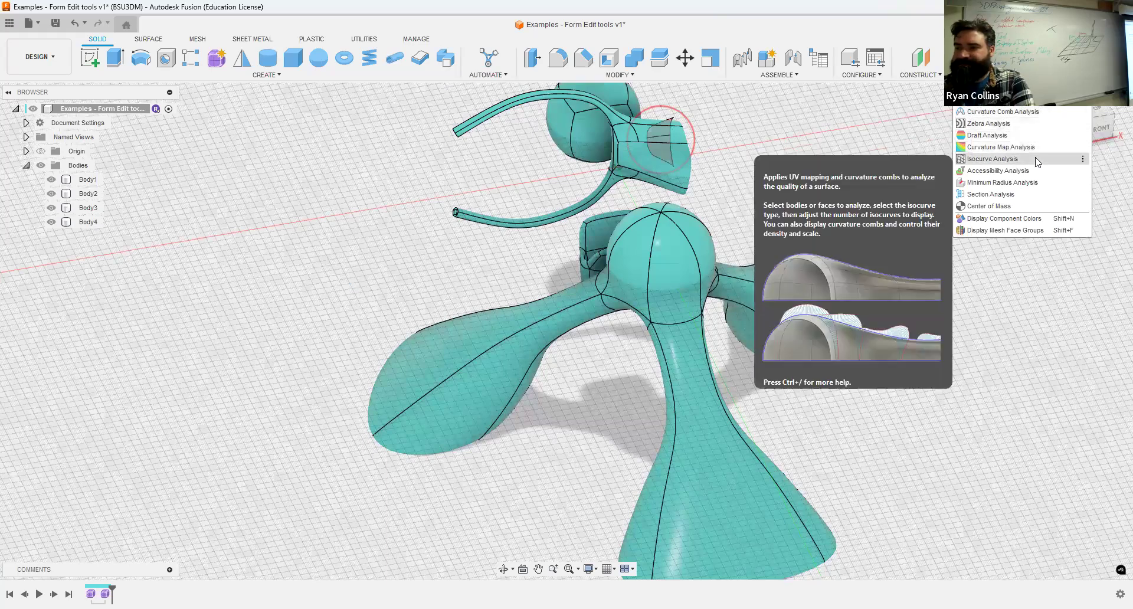
click(990, 194)
click(633, 152)
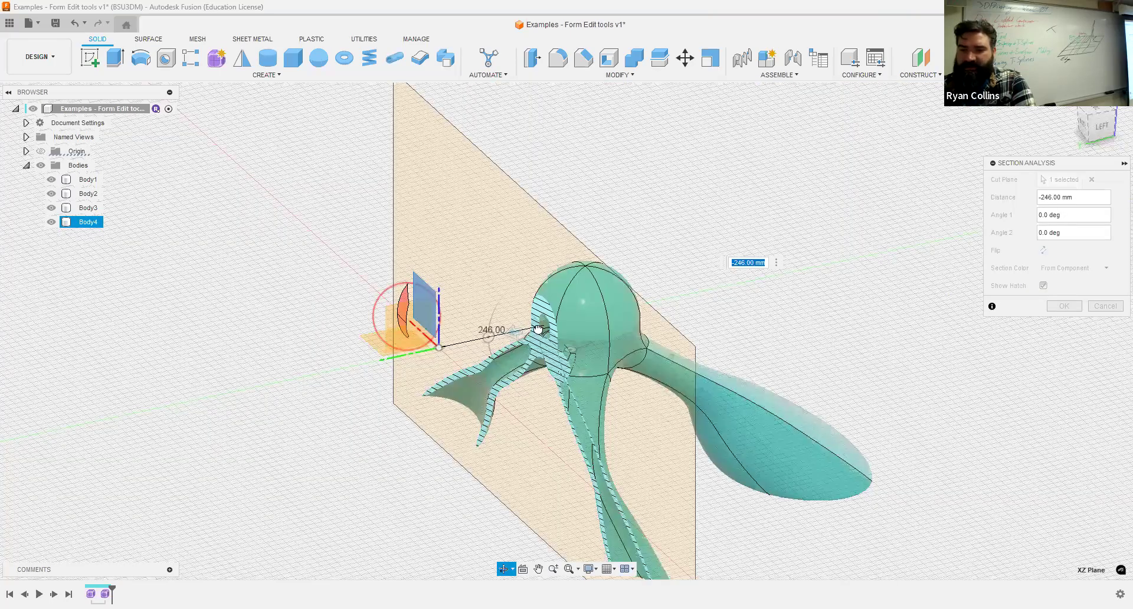
shift+middle_drag(538, 328, 557, 318)
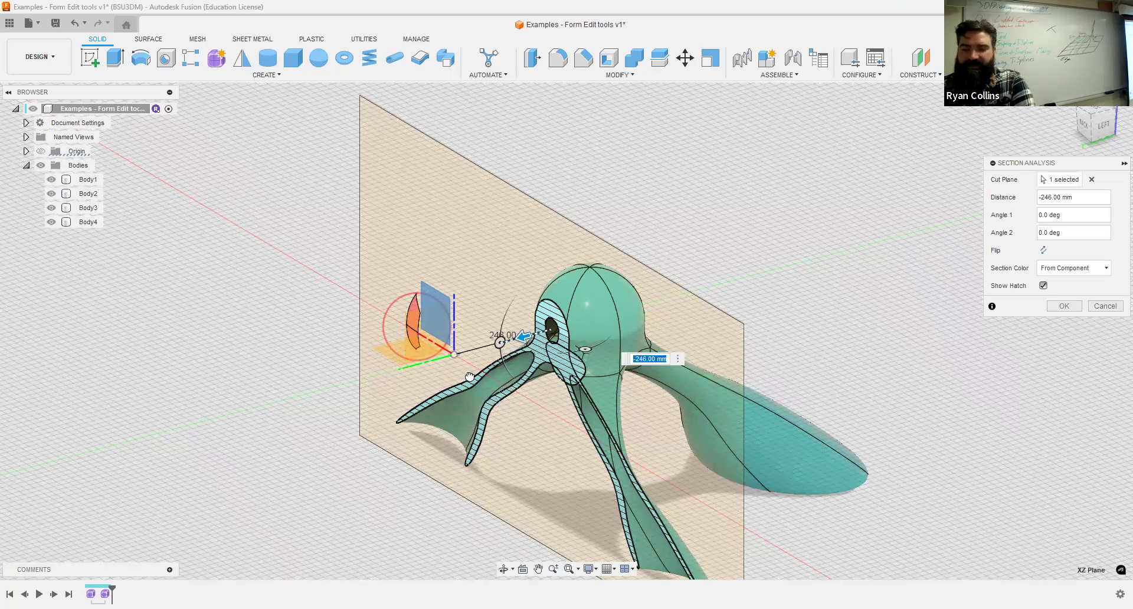
shift+middle_drag(701, 314, 554, 292)
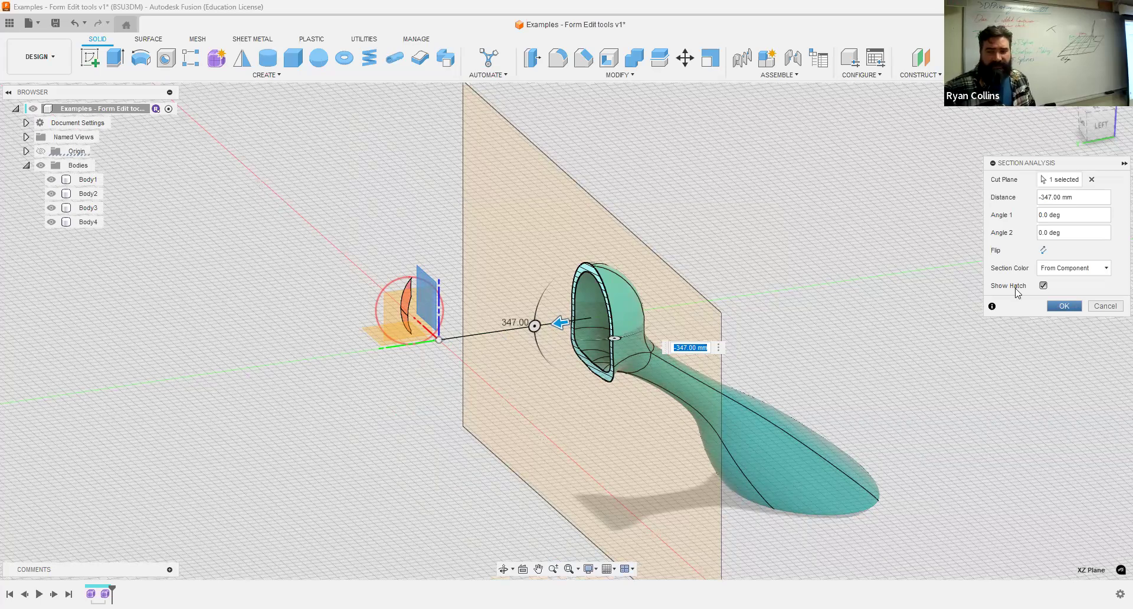
key(Return)
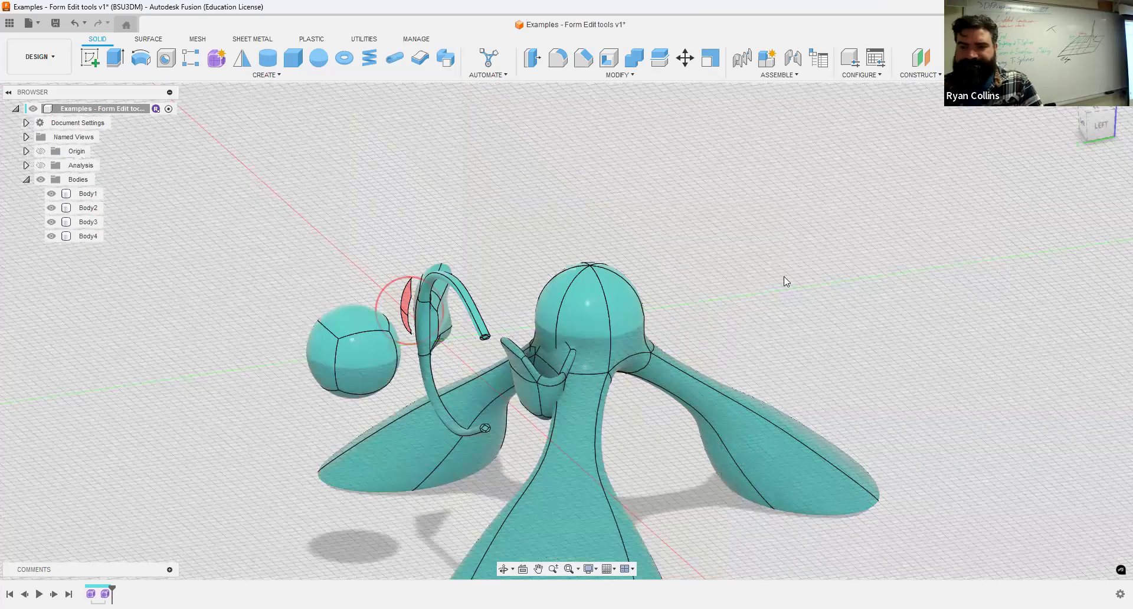
Save the design as a new version with the description "Playing around".
key(ctrl+s)
text(Playing around)
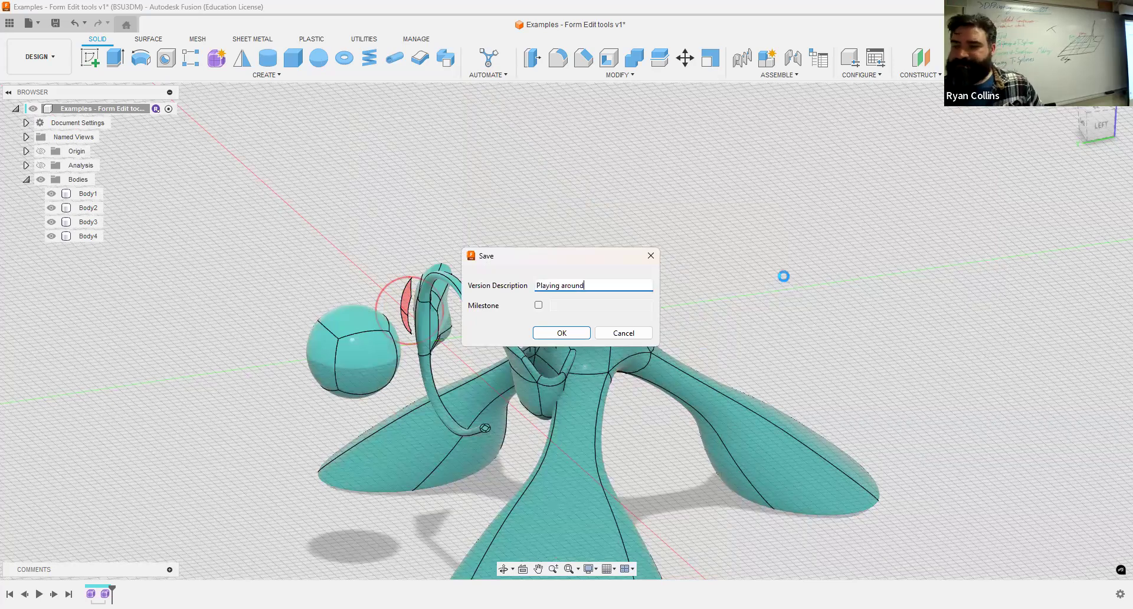
key(Return)
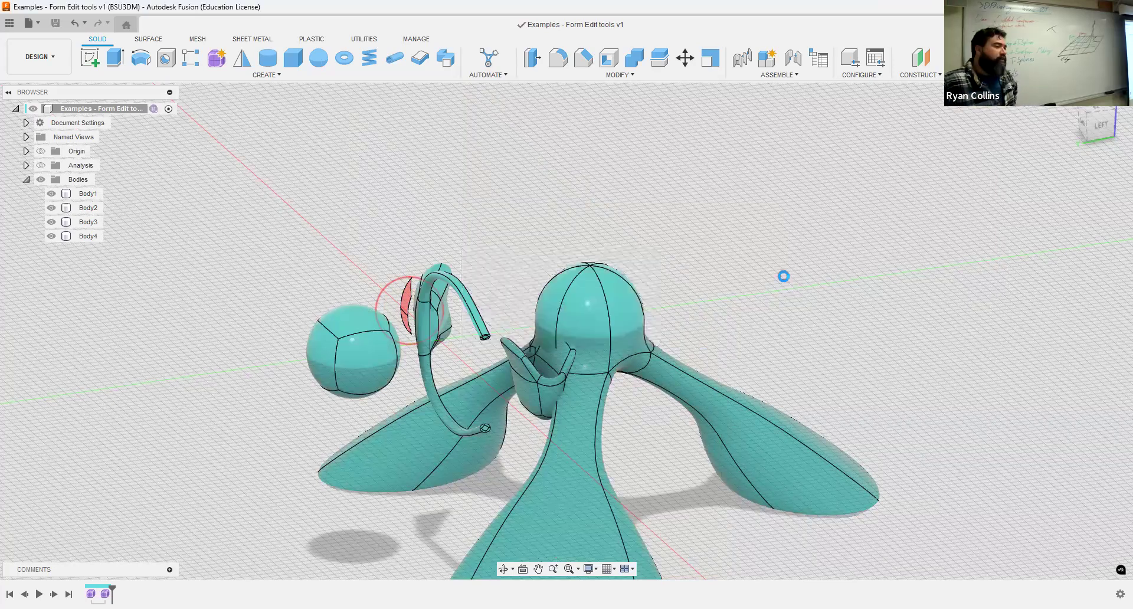